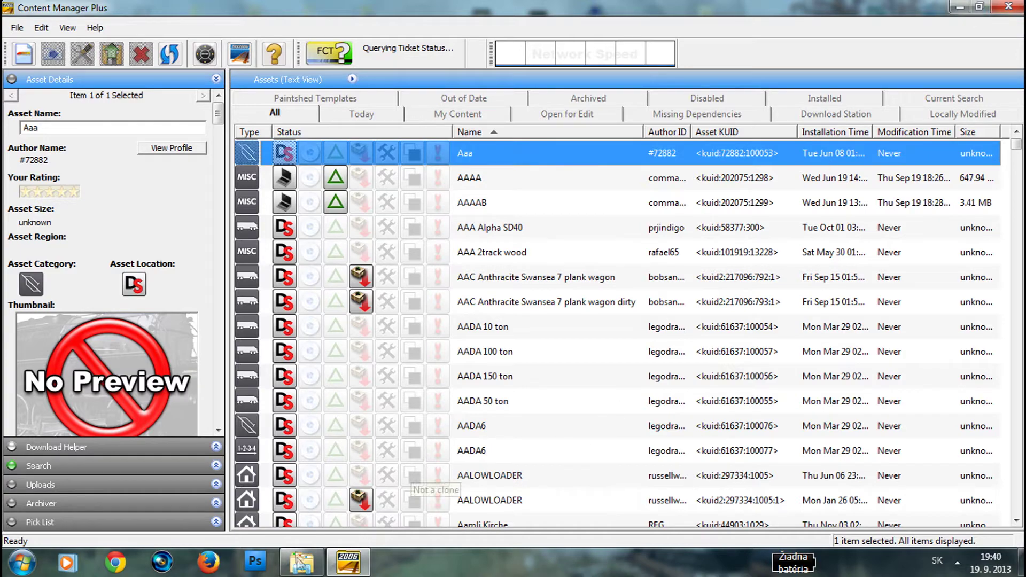
Look through the full asset list, examining the entries whose names begin with "sti" and "sto".
{"action": "left_click", "coordinate": [310, 528]}
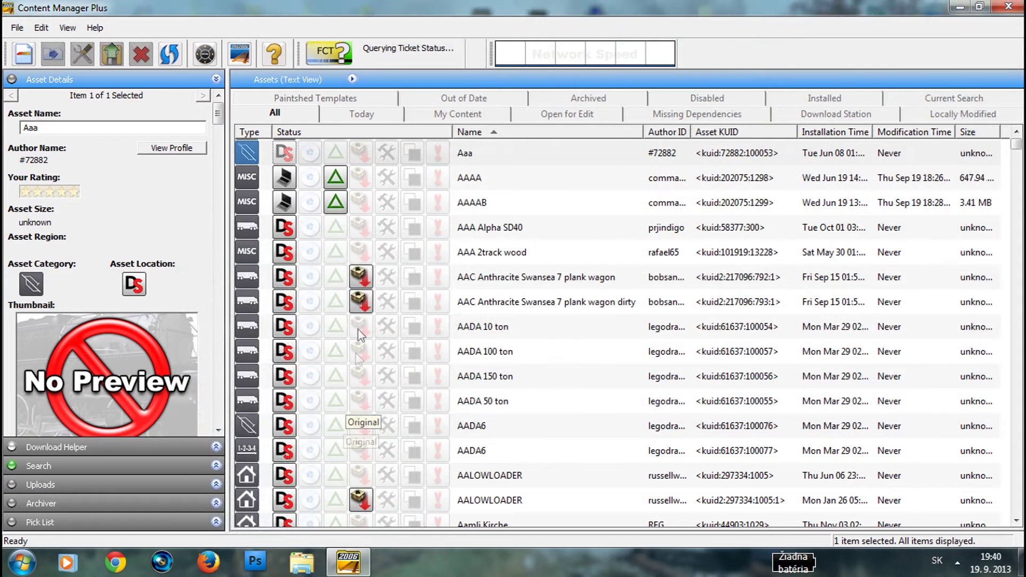
{"action": "left_click", "coordinate": [369, 227]}
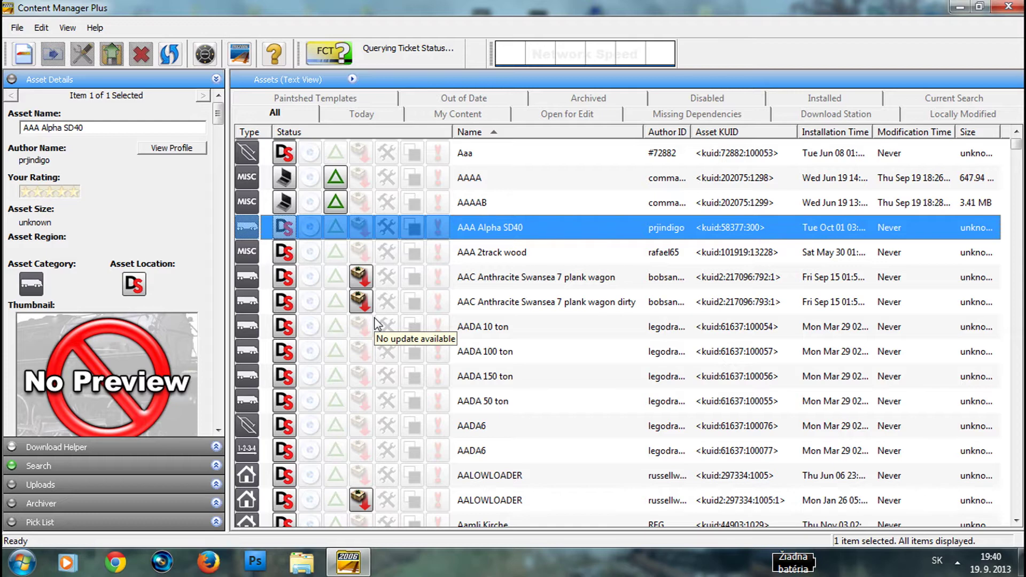
{"action": "type", "text": "stifle mesh"}
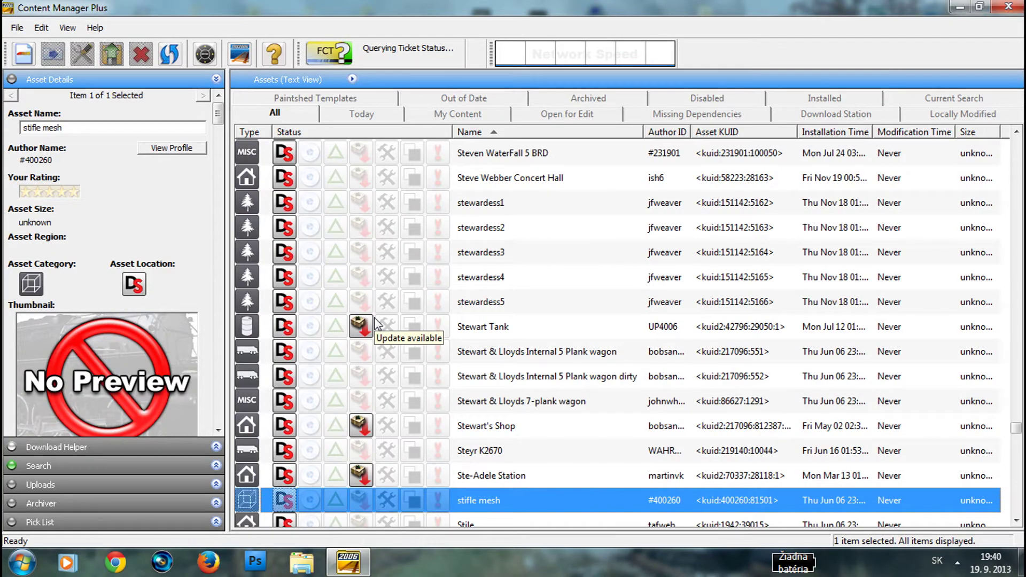
{"action": "scroll", "coordinate": [320, 325], "scroll_direction": "down", "scroll_amount": 12}
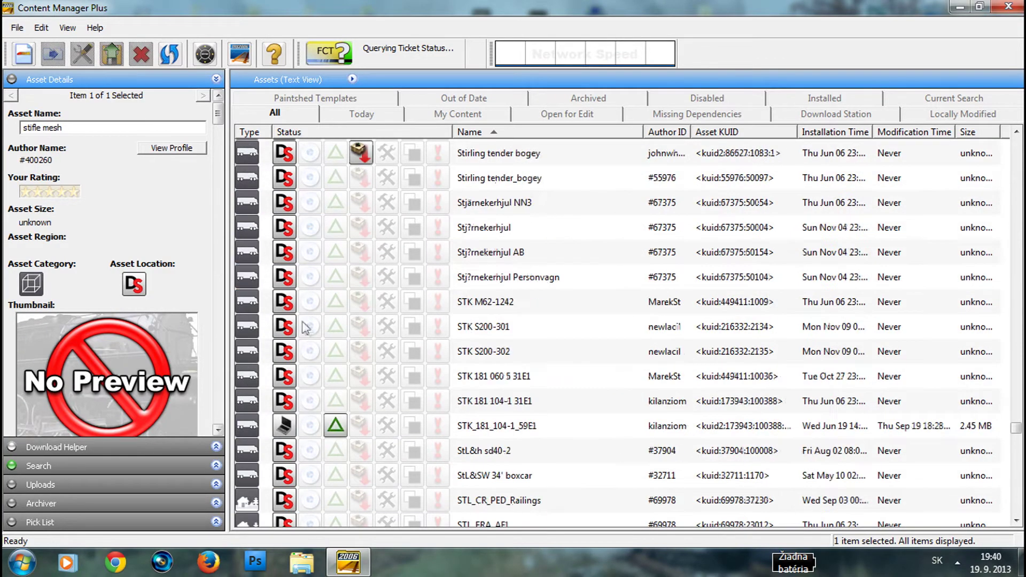
{"action": "scroll", "coordinate": [266, 325], "scroll_direction": "down", "scroll_amount": 20}
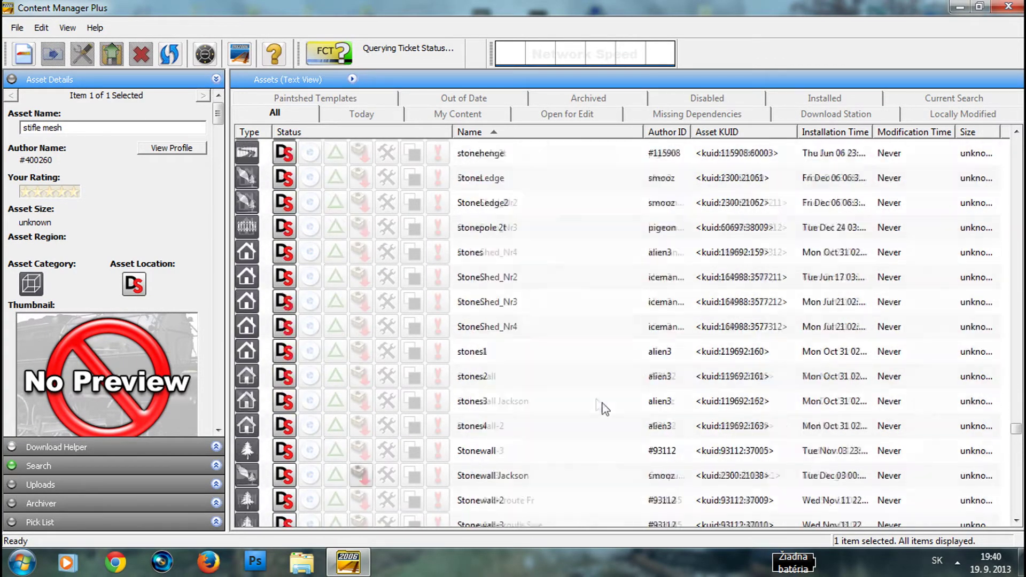
{"action": "scroll", "coordinate": [459, 369], "scroll_direction": "down", "scroll_amount": 20}
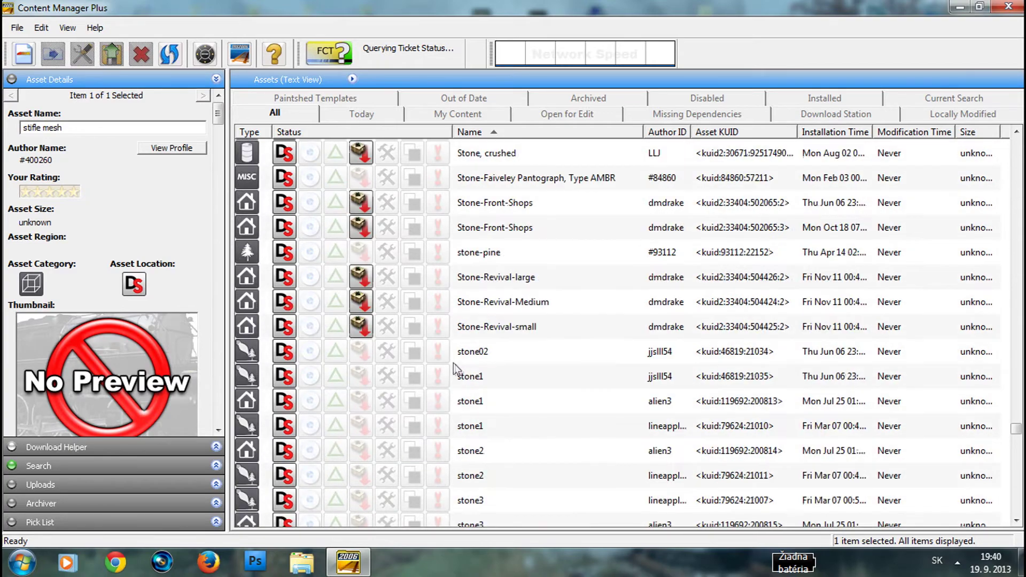
{"action": "scroll", "coordinate": [460, 374], "scroll_direction": "down", "scroll_amount": 20}
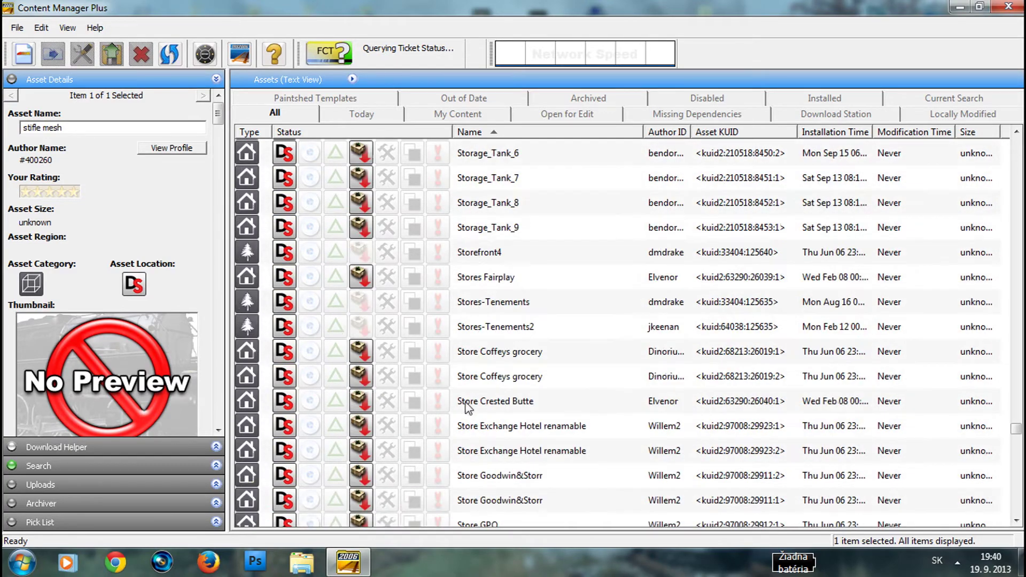
{"action": "left_click", "coordinate": [437, 376]}
{"action": "key", "text": "Down"}
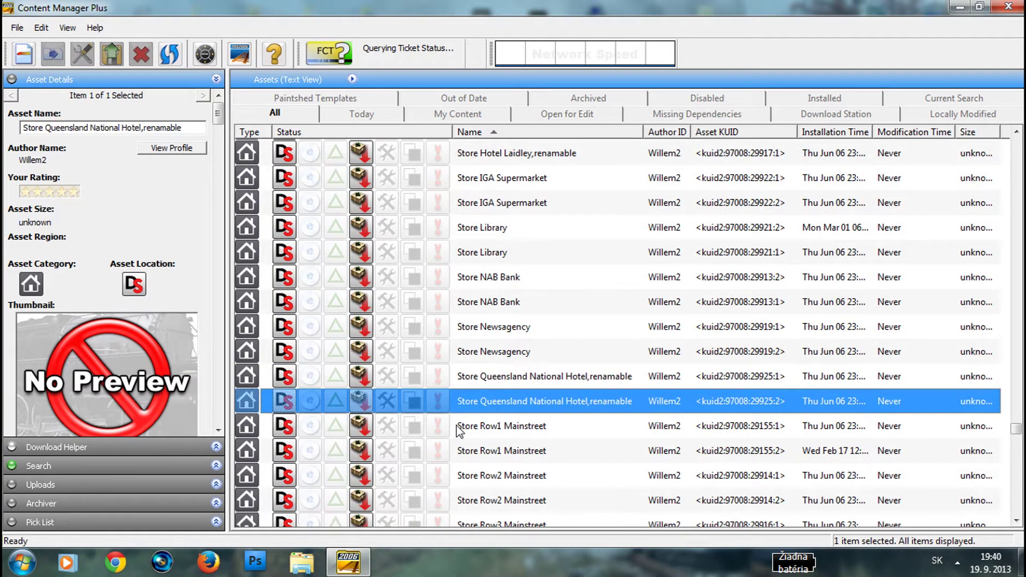
{"action": "key", "text": "Down"}
{"action": "type", "text": "sti"}
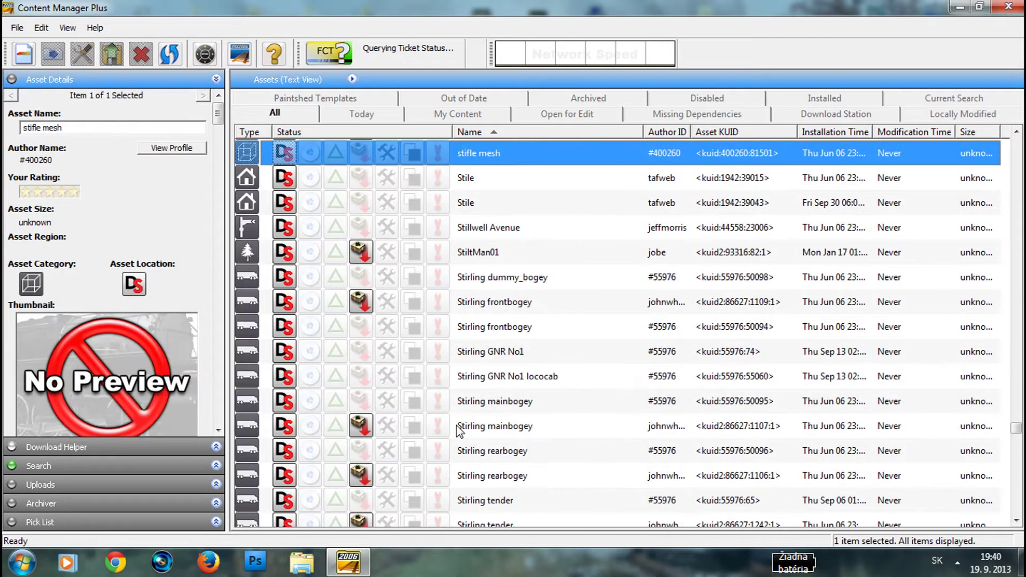
Find the Station Basic asset among the station entries and show its dependencies in the main list.
{"action": "type", "text": "station"}
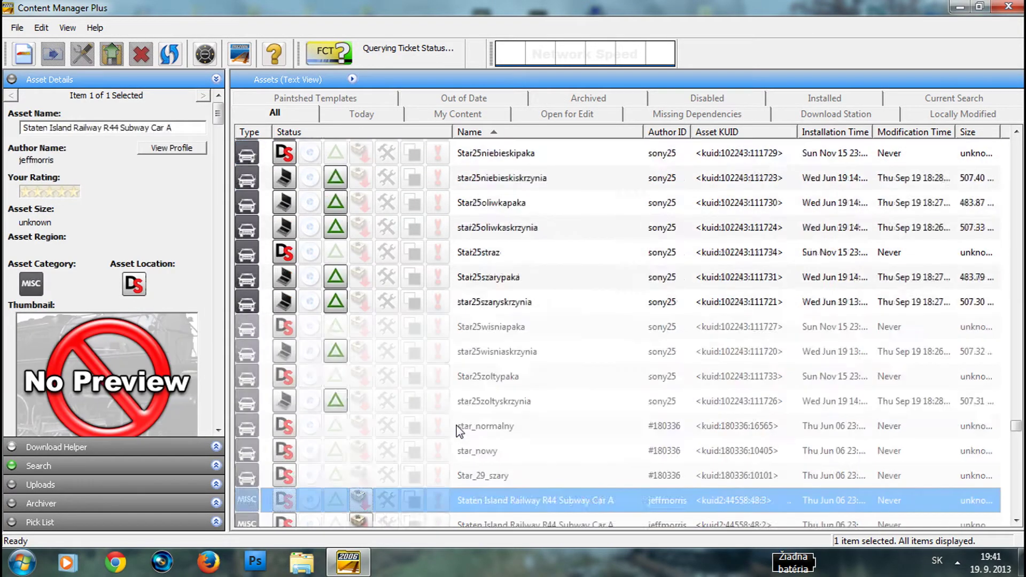
{"action": "scroll", "coordinate": [534, 299], "scroll_direction": "down", "scroll_amount": 10}
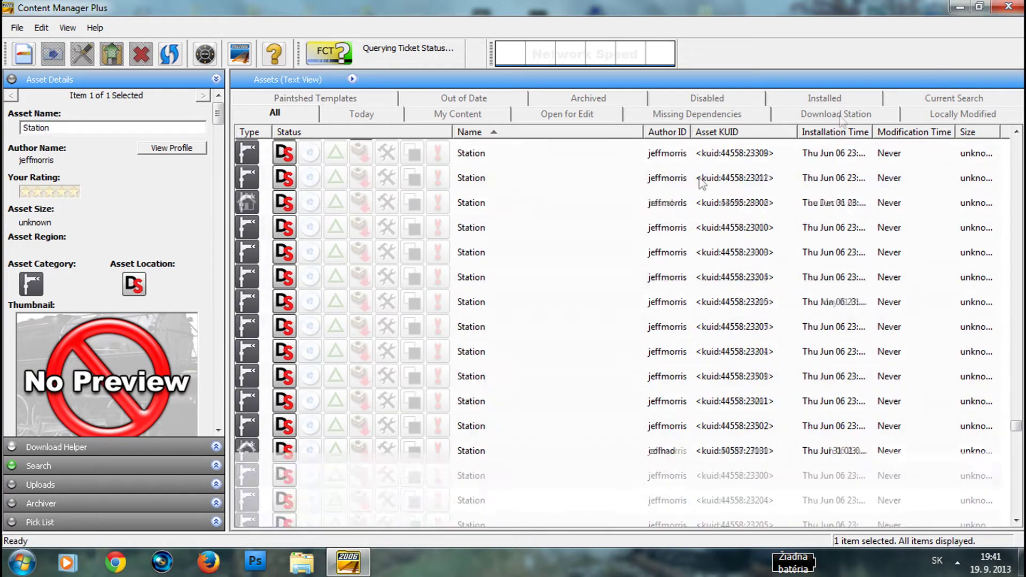
{"action": "scroll", "coordinate": [470, 272], "scroll_direction": "down", "scroll_amount": 10}
{"action": "scroll", "coordinate": [483, 300], "scroll_direction": "up", "scroll_amount": 8}
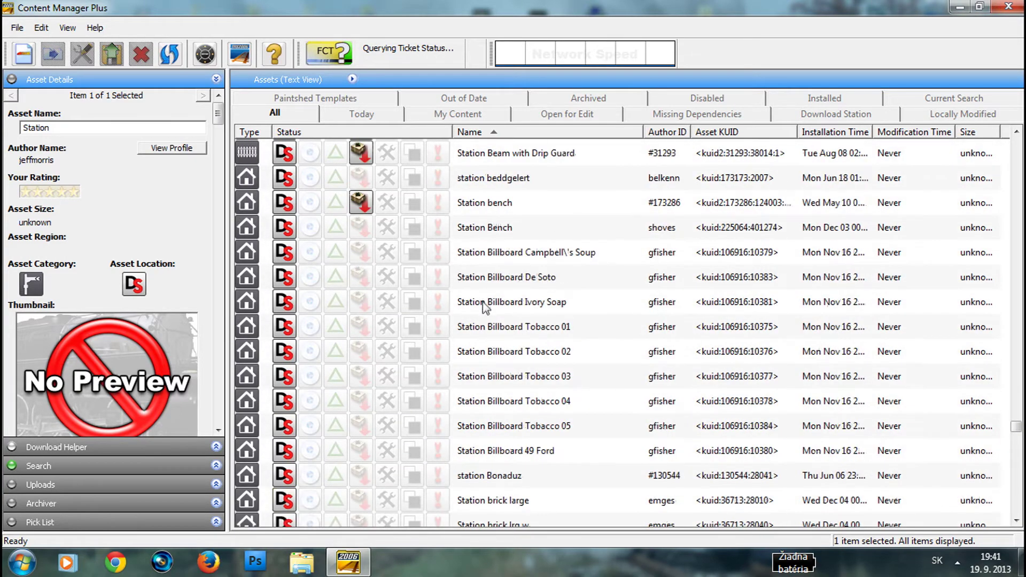
{"action": "right_click", "coordinate": [456, 277]}
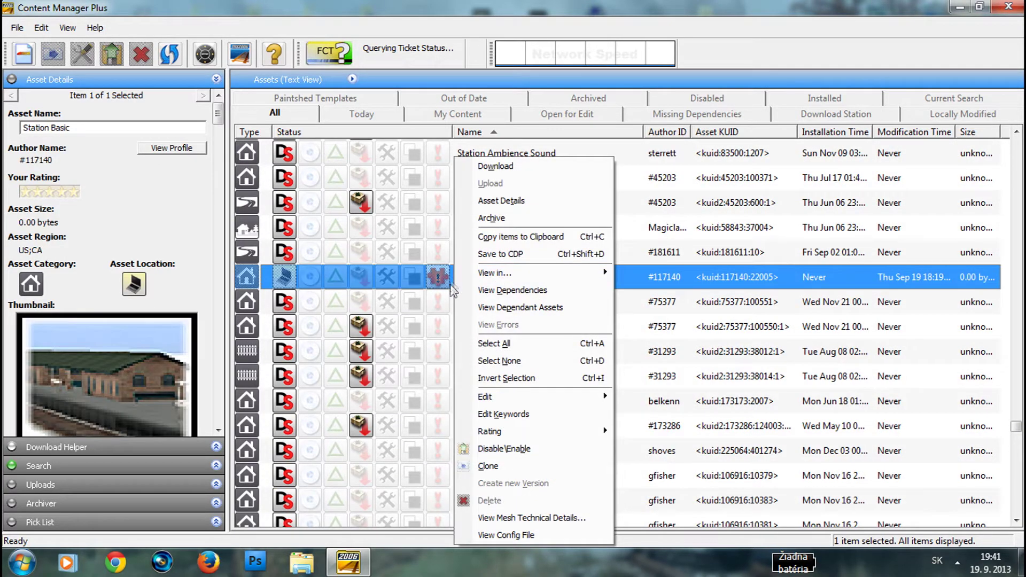
{"action": "left_click", "coordinate": [484, 291]}
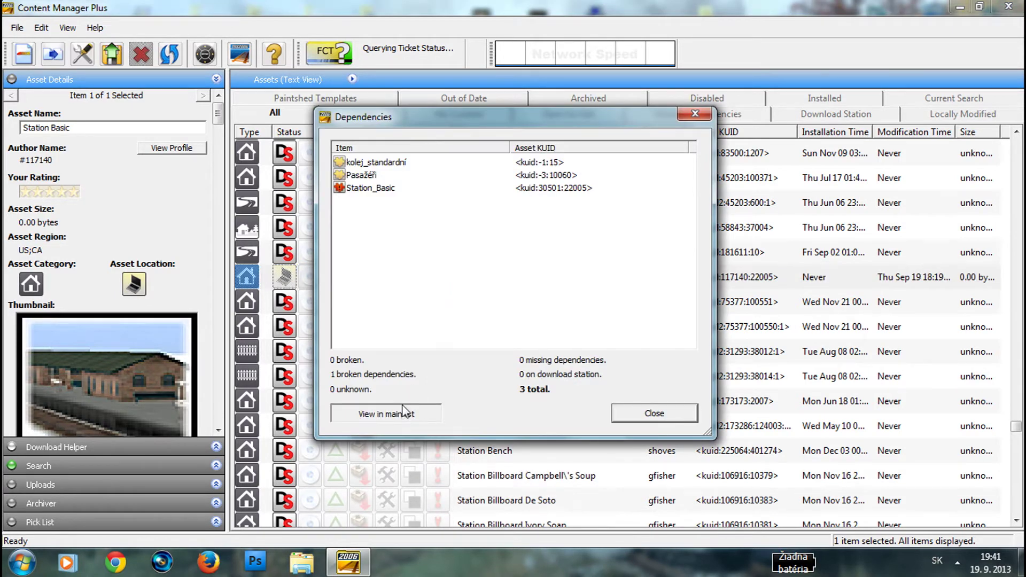
{"action": "left_click", "coordinate": [405, 411]}
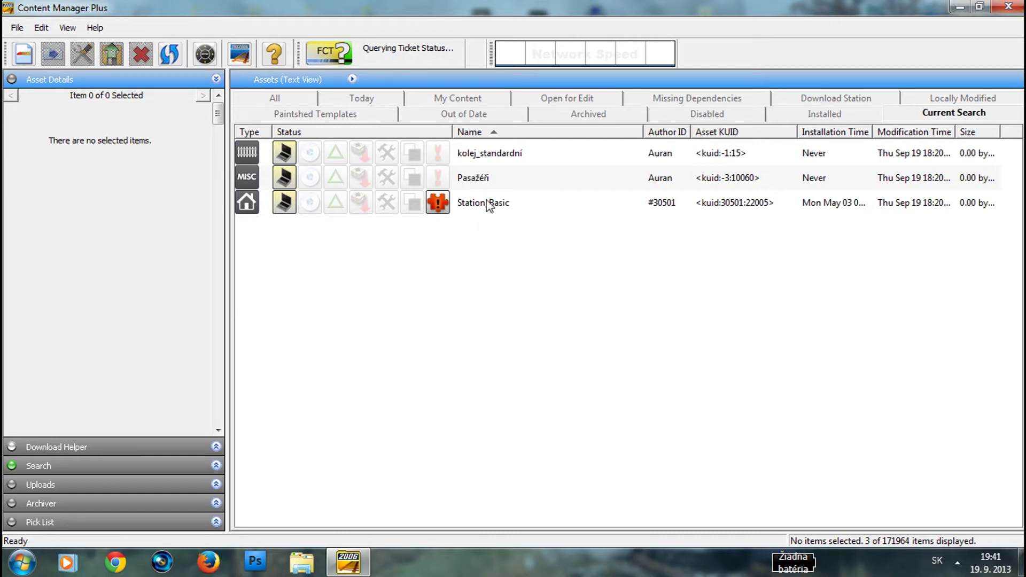
{"action": "mouse_move", "coordinate": [439, 196]}
{"action": "left_click", "coordinate": [293, 178]}
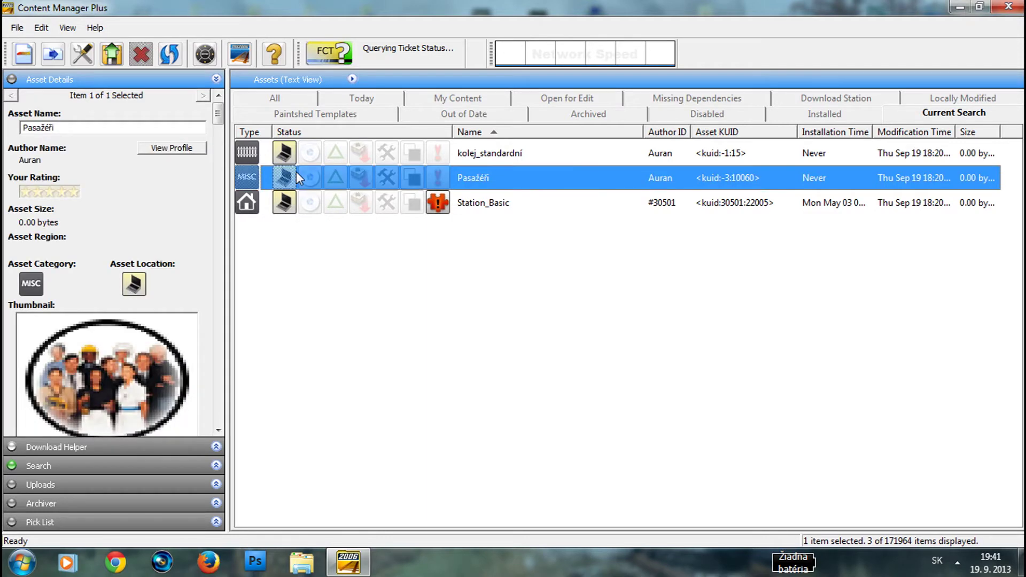
{"action": "left_click", "coordinate": [353, 260]}
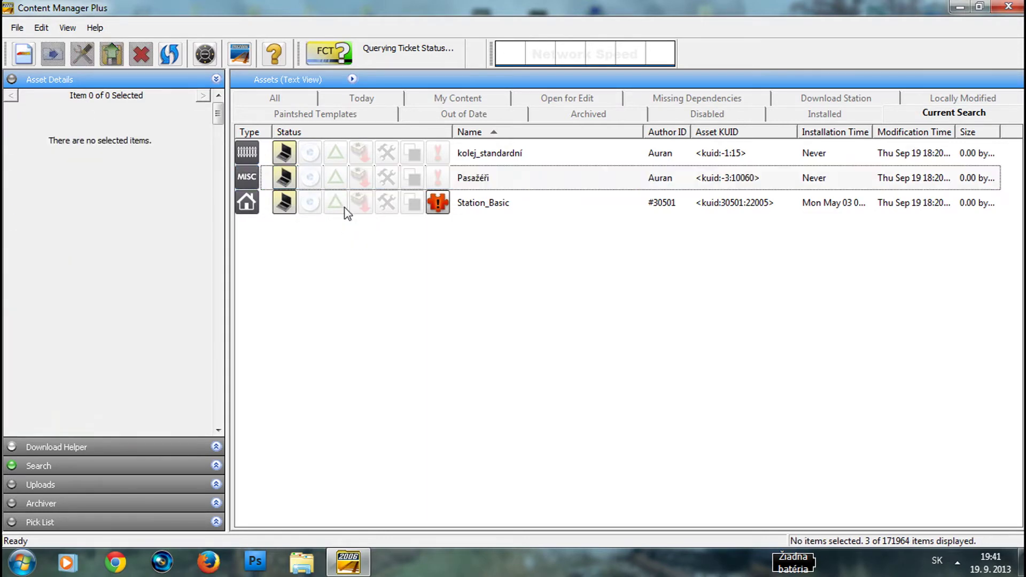
{"action": "left_click", "coordinate": [327, 177]}
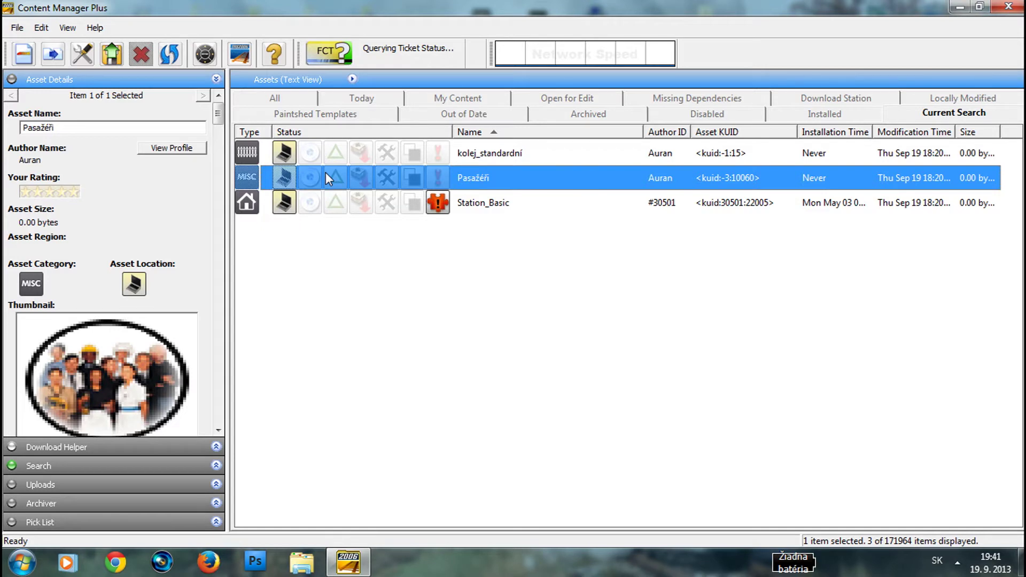
{"action": "left_click", "coordinate": [328, 231]}
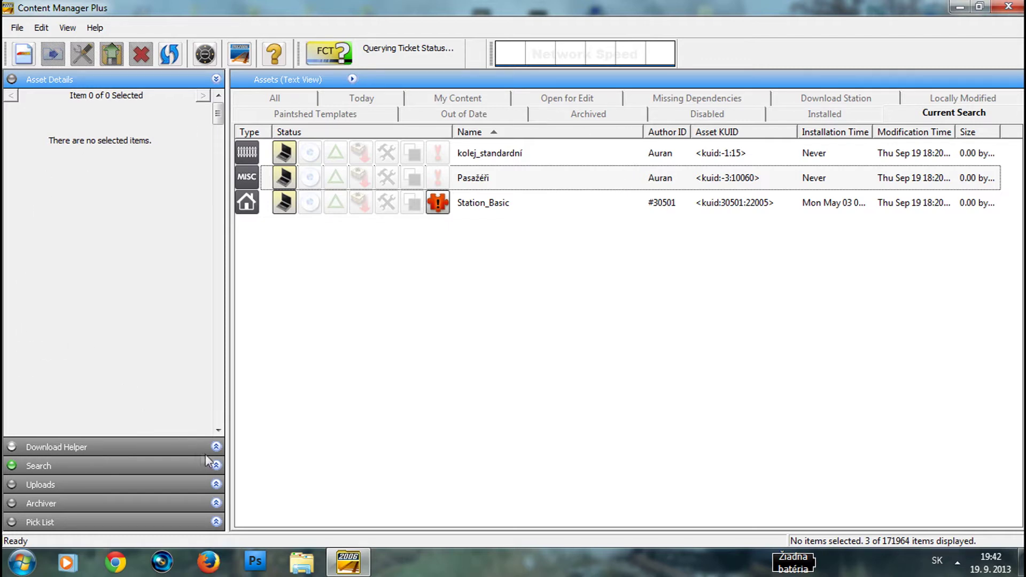
Replace the Asset KUID search criterion with a Name search for "CD 751" and apply it.
{"action": "left_click", "coordinate": [215, 465]}
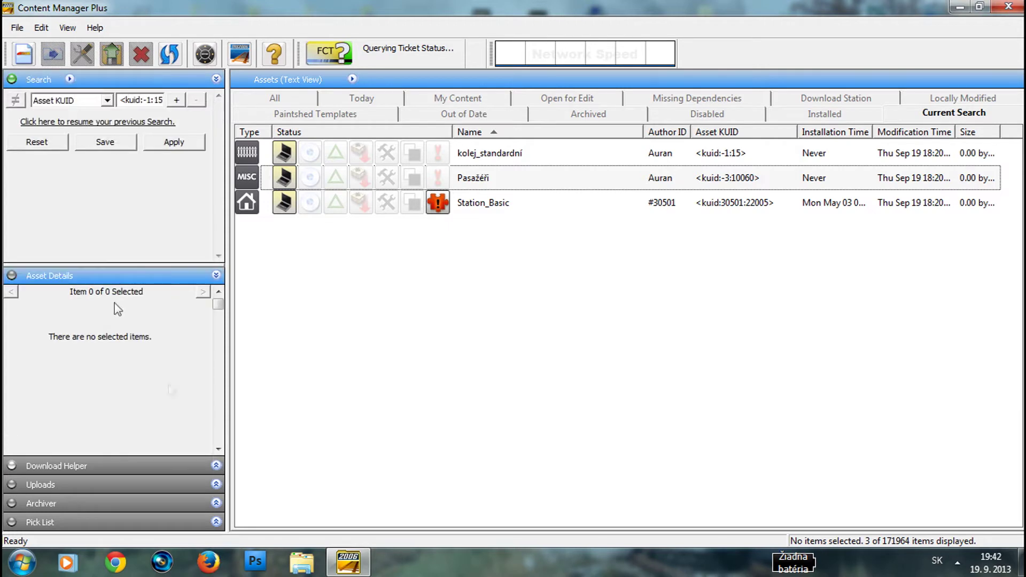
{"action": "left_click", "coordinate": [218, 277]}
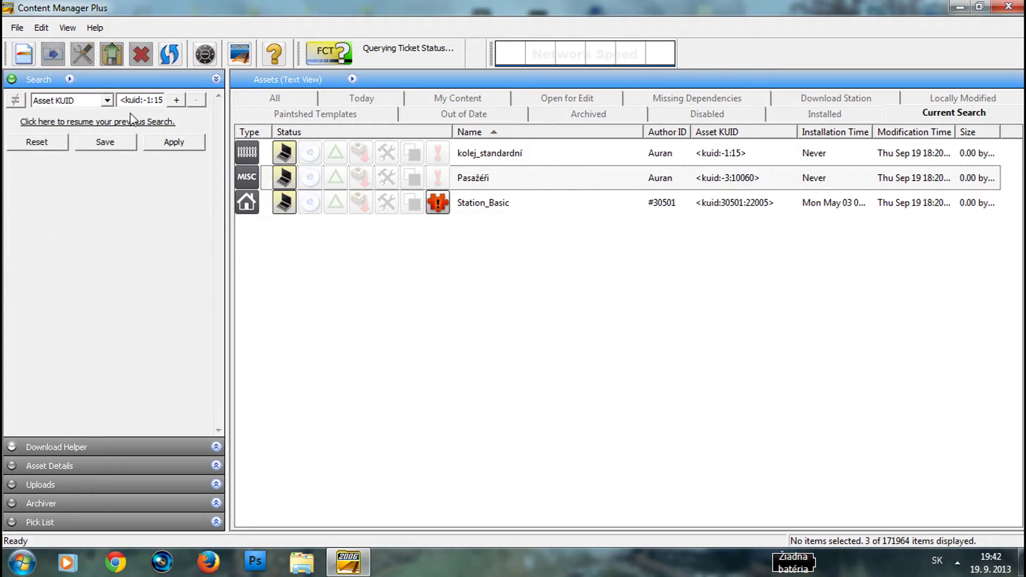
{"action": "key", "text": "shift+End"}
{"action": "key", "text": "Delete"}
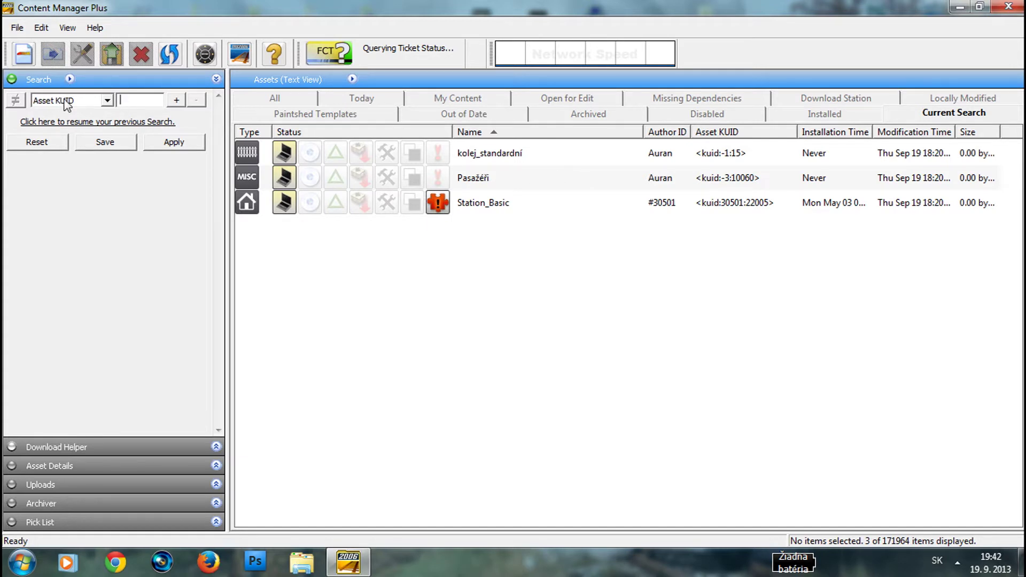
{"action": "left_click", "coordinate": [107, 99]}
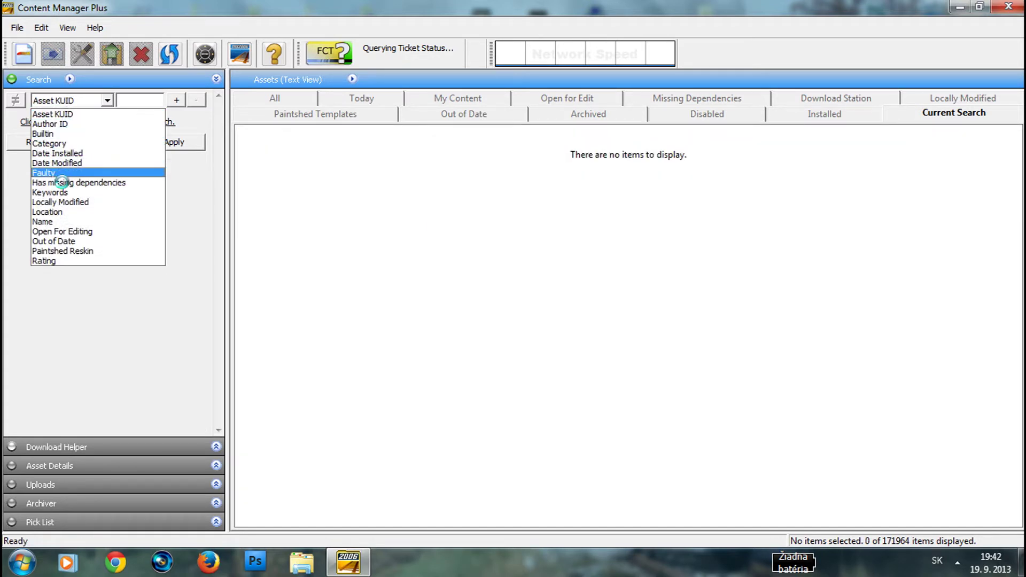
{"action": "left_click", "coordinate": [56, 221]}
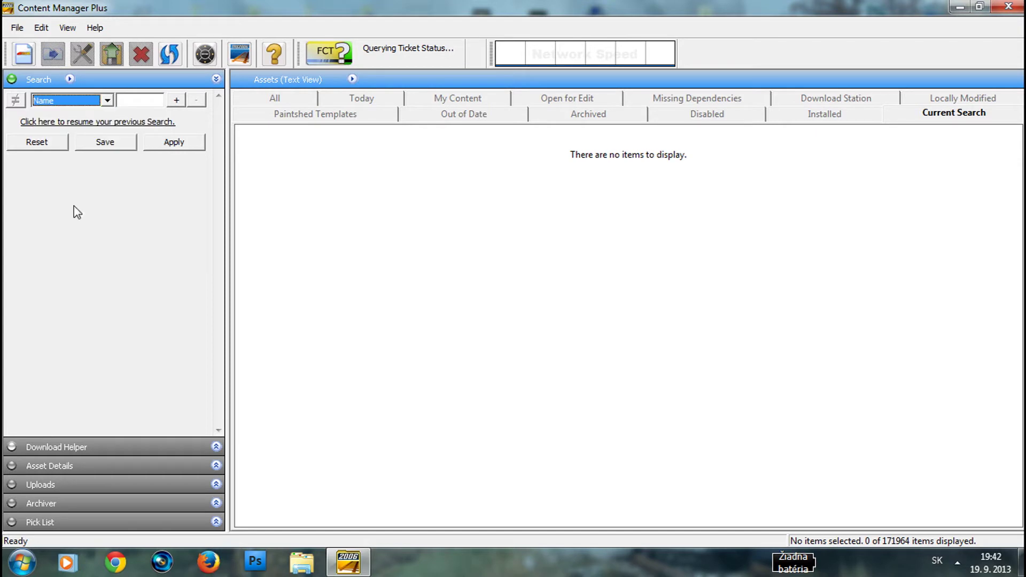
{"action": "left_click", "coordinate": [153, 100]}
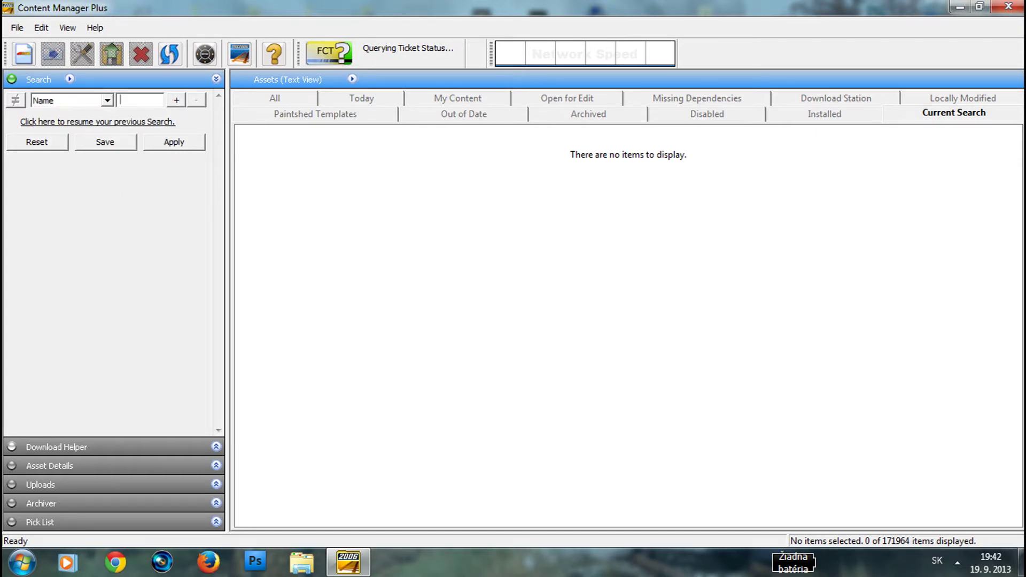
{"action": "type", "text": "CD 751"}
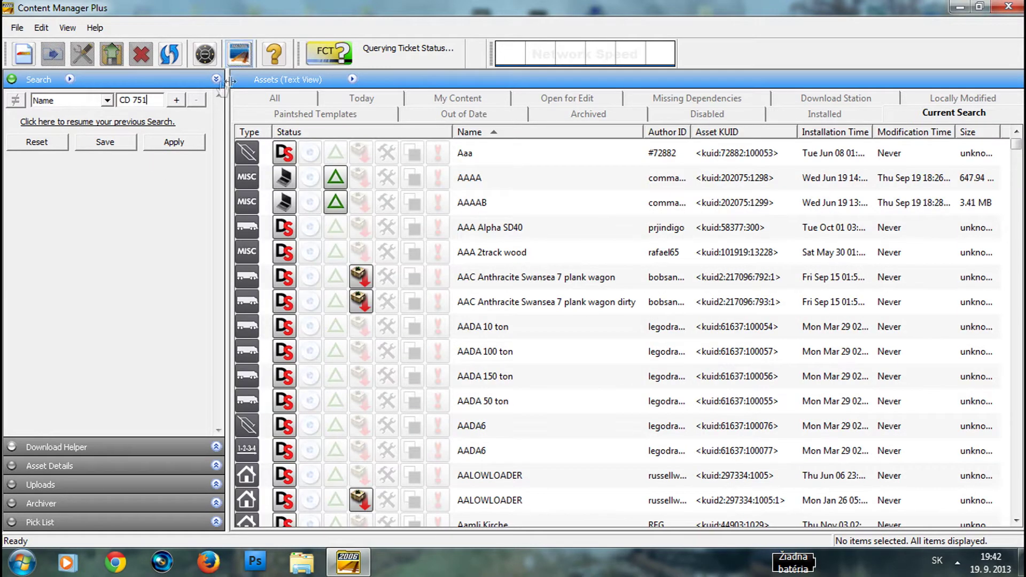
{"action": "left_click", "coordinate": [158, 146]}
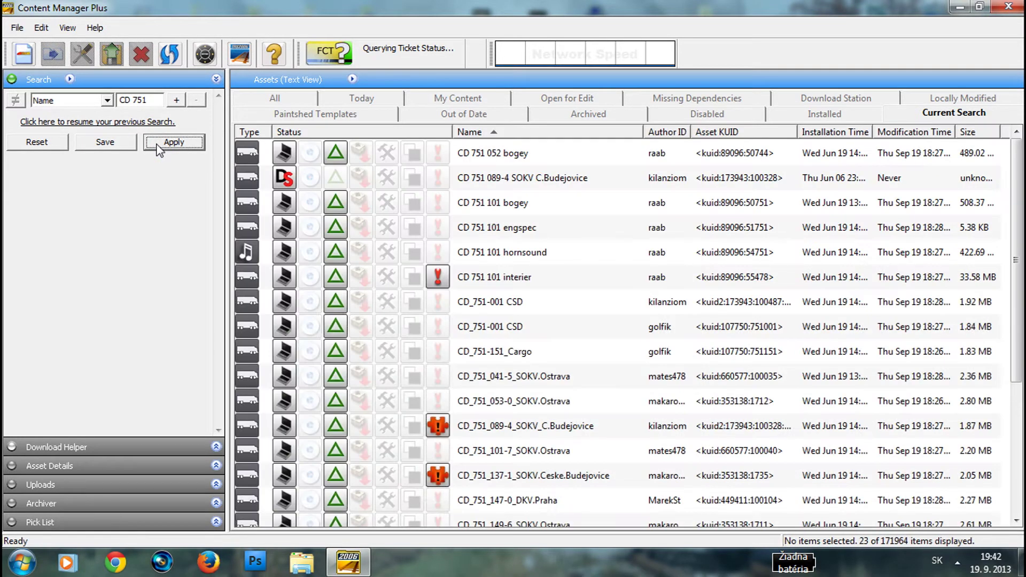
{"action": "left_click", "coordinate": [157, 144]}
Check the dependencies of the CD_751_137-1_SOKV.Ceske.Budejovice locomotive and close the list.
{"action": "left_click", "coordinate": [504, 407]}
{"action": "scroll", "coordinate": [506, 410], "scroll_direction": "down", "scroll_amount": 3}
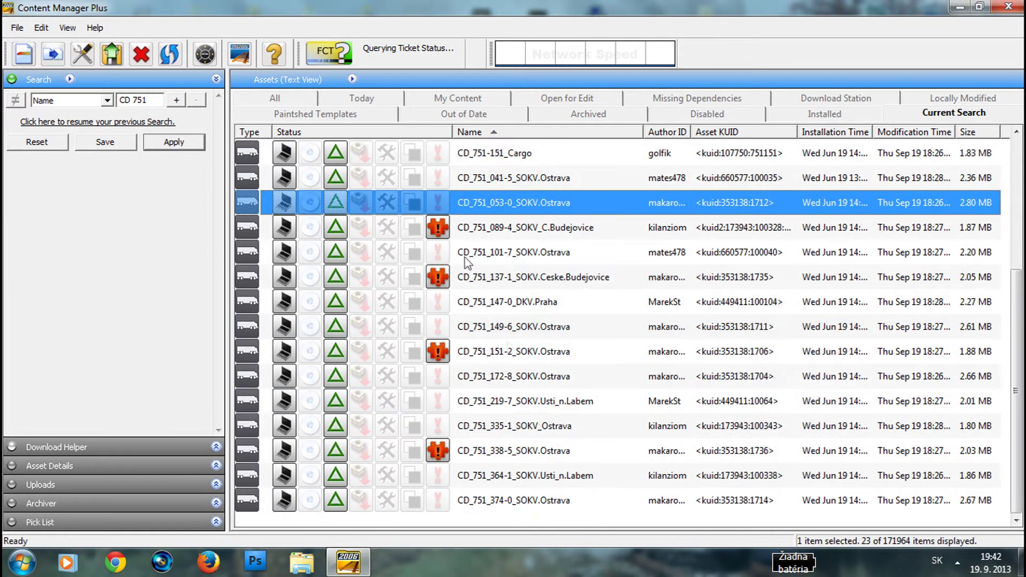
{"action": "right_click", "coordinate": [389, 281]}
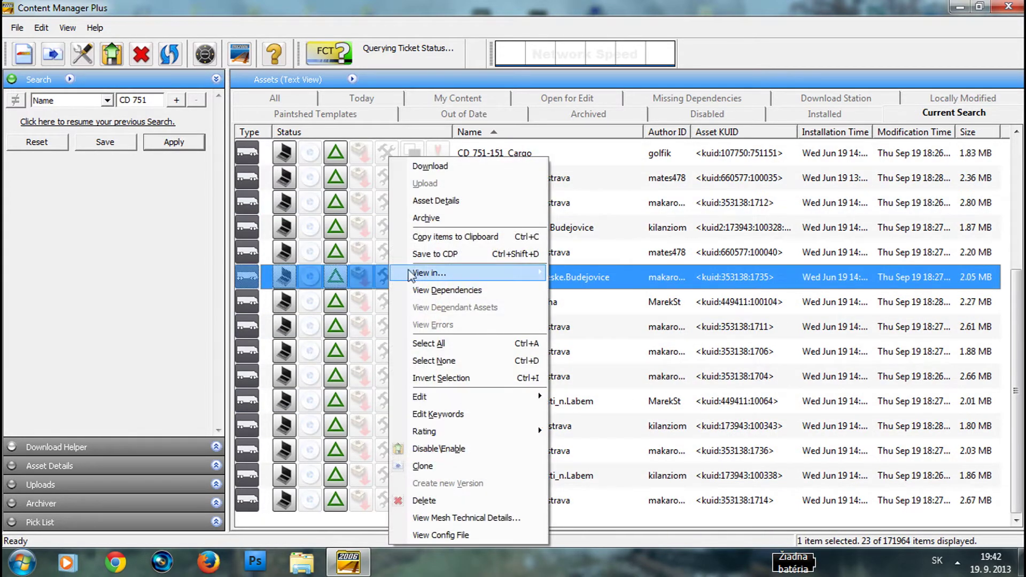
{"action": "left_click", "coordinate": [430, 292]}
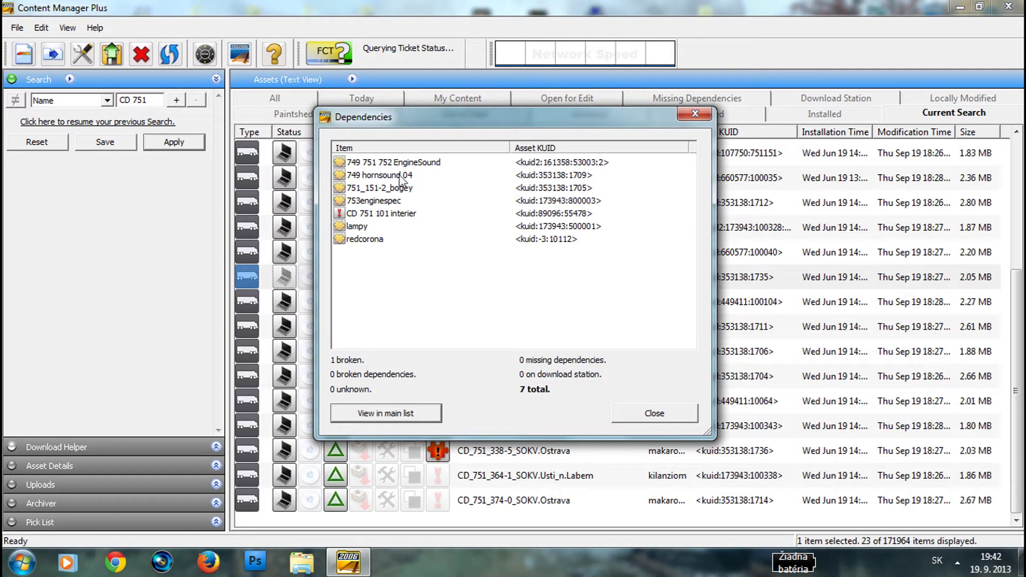
{"action": "left_click", "coordinate": [694, 115]}
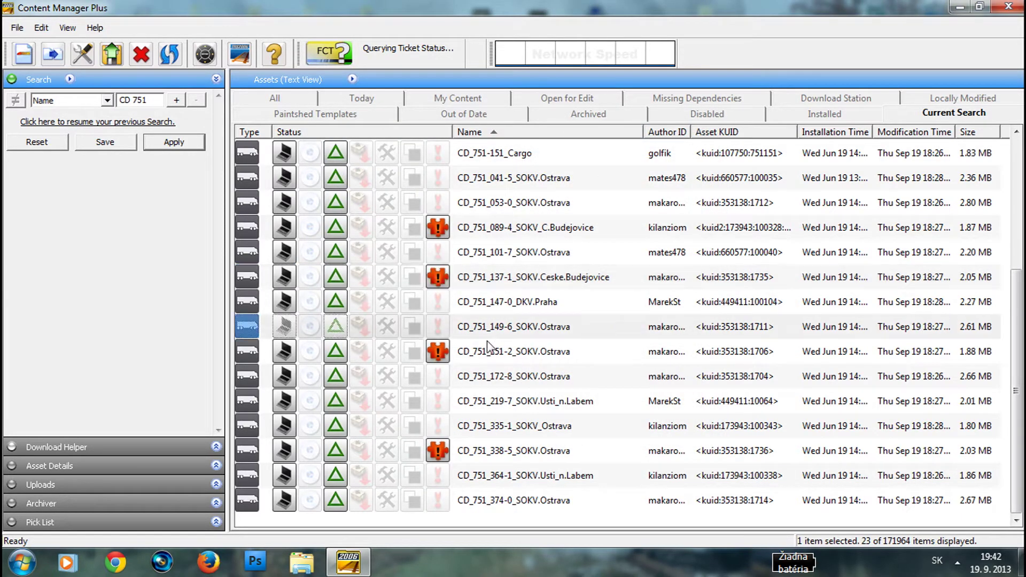
Check the dependencies of the CD_751_147-0_DKV.Praha locomotive and close the list.
{"action": "right_click", "coordinate": [453, 302]}
{"action": "left_click", "coordinate": [482, 291]}
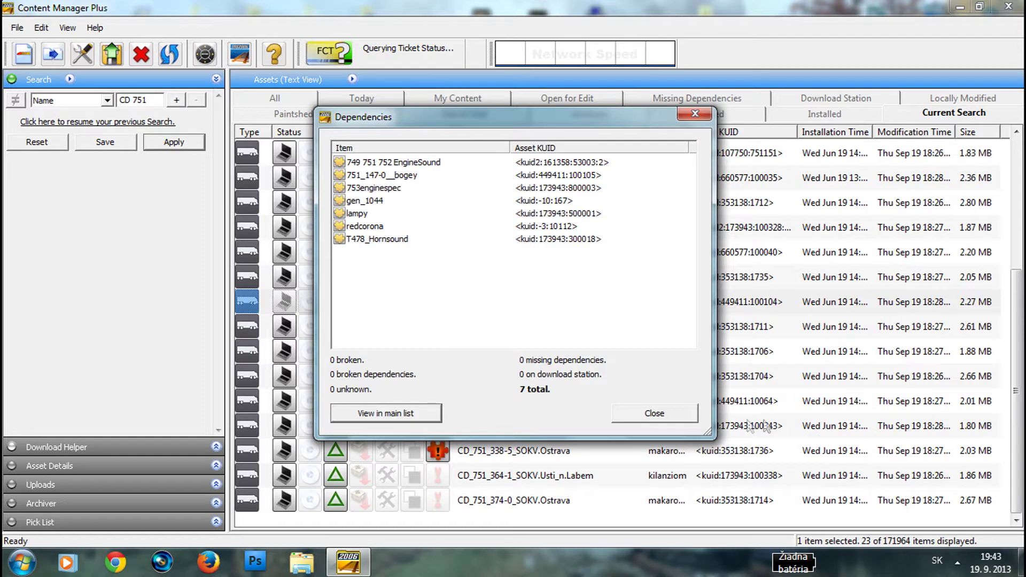
{"action": "left_click", "coordinate": [655, 414]}
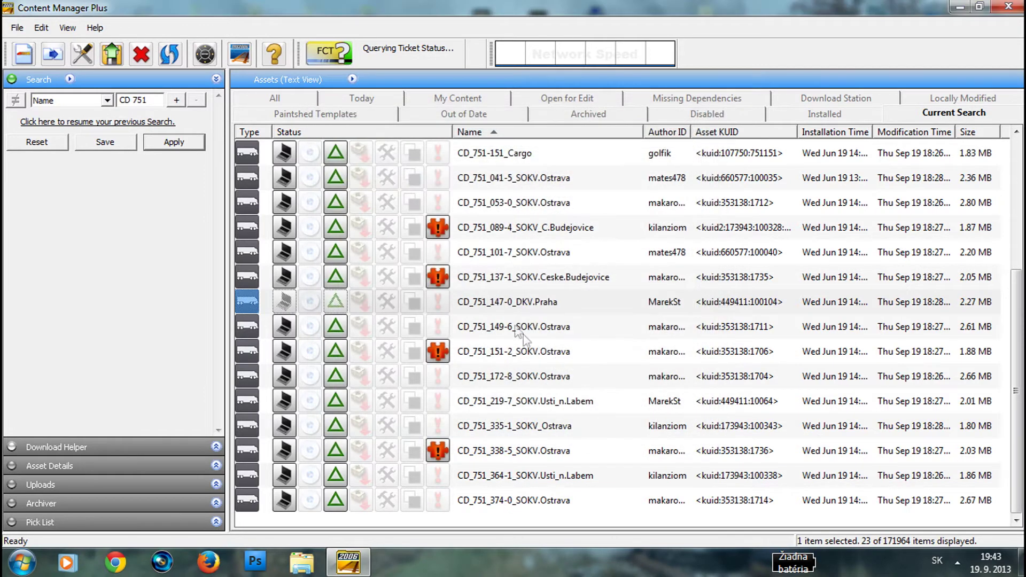
Clone the CD_751_147-0_DKV.Praha locomotive asset.
{"action": "right_click", "coordinate": [514, 316]}
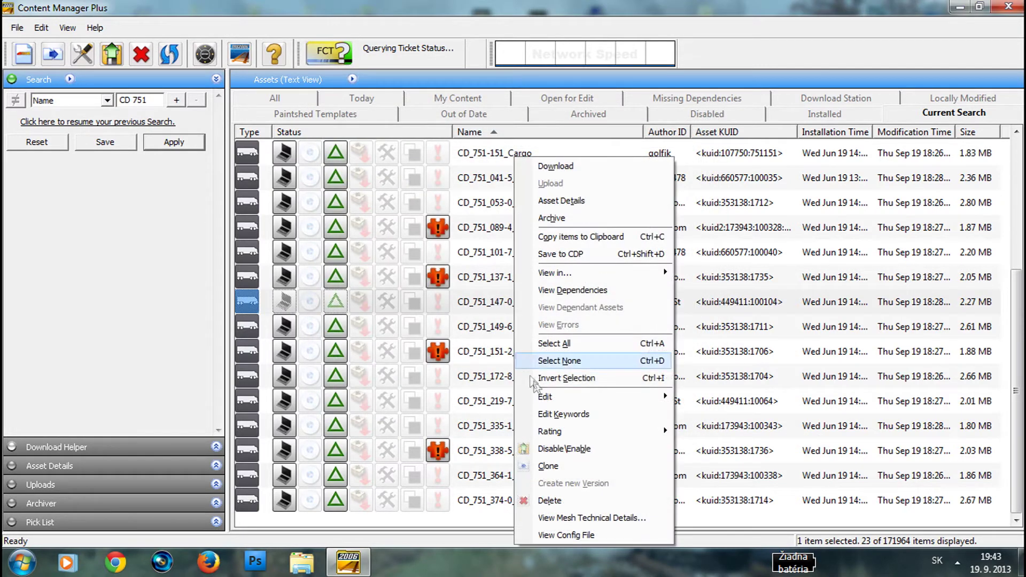
{"action": "left_click", "coordinate": [540, 466]}
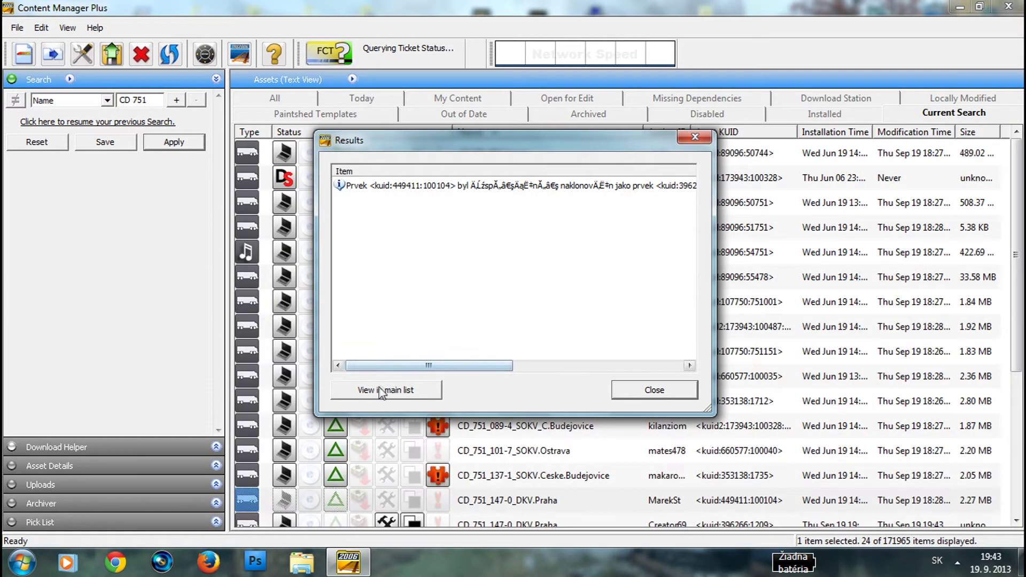
Show the cloned CD_751_147-0_DKV.Praha asset in the main list and commit it.
{"action": "left_click", "coordinate": [374, 396]}
{"action": "right_click", "coordinate": [380, 161]}
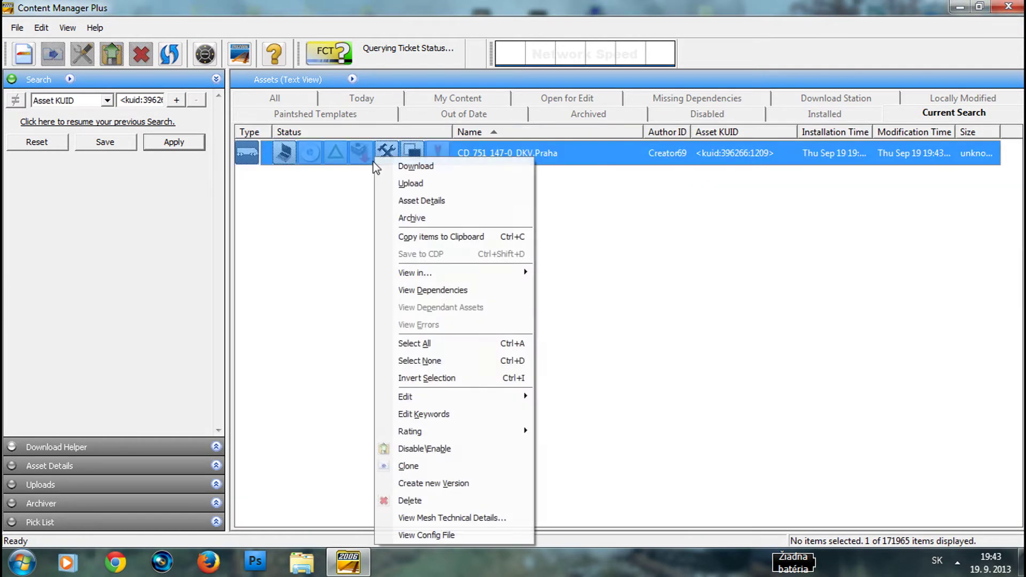
{"action": "mouse_move", "coordinate": [481, 395]}
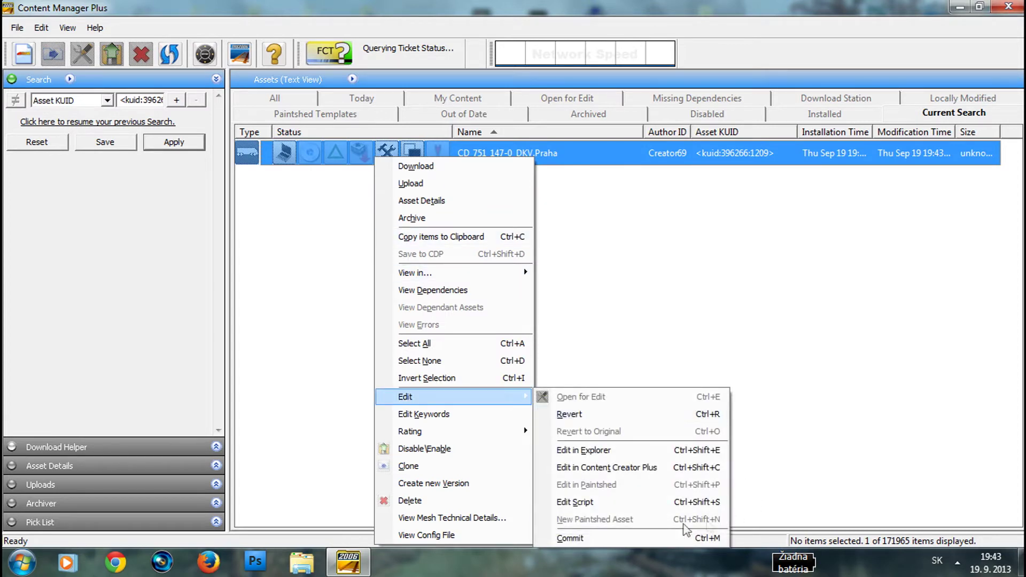
{"action": "left_click", "coordinate": [622, 569]}
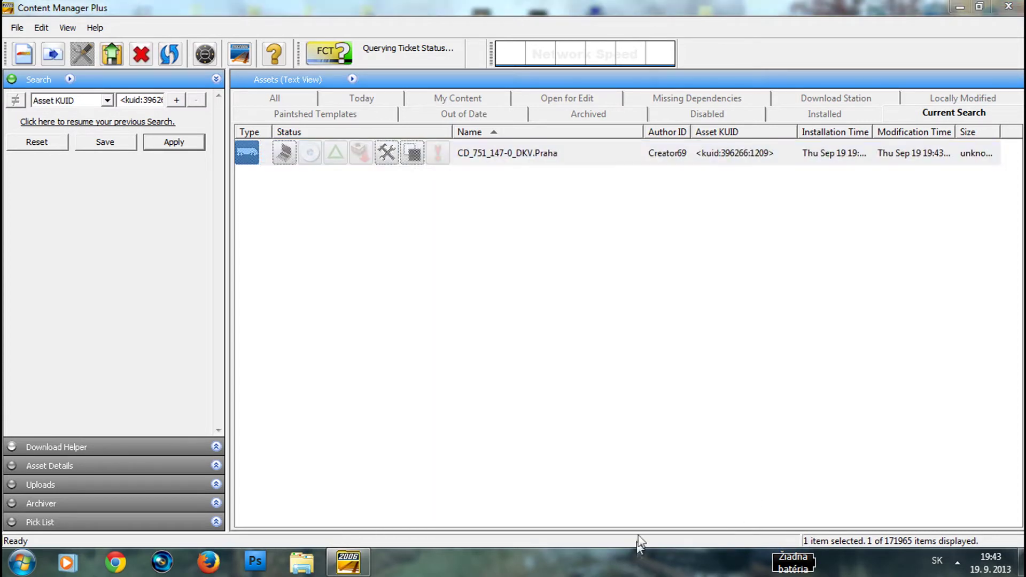
{"action": "right_click", "coordinate": [446, 160]}
{"action": "mouse_move", "coordinate": [574, 395]}
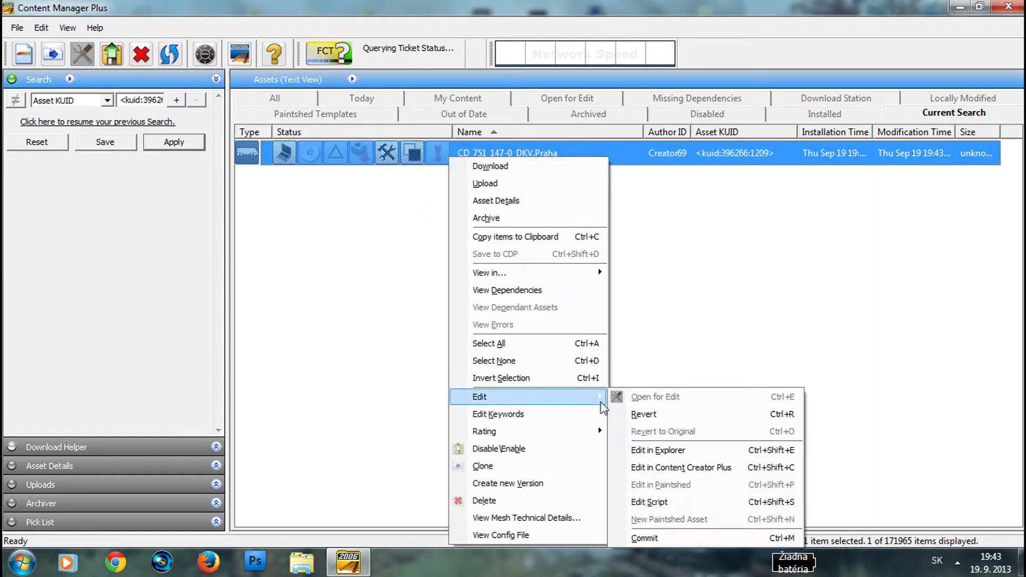
{"action": "left_click", "coordinate": [644, 538]}
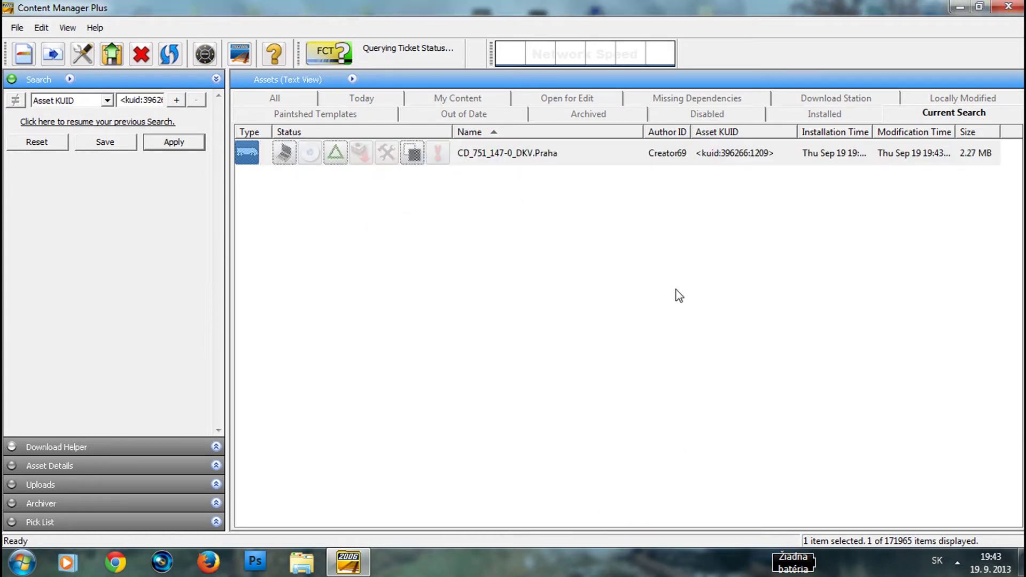
Open the cloned locomotive's files for editing in Explorer and maximize the folder window.
{"action": "right_click", "coordinate": [528, 155]}
{"action": "mouse_move", "coordinate": [646, 392]}
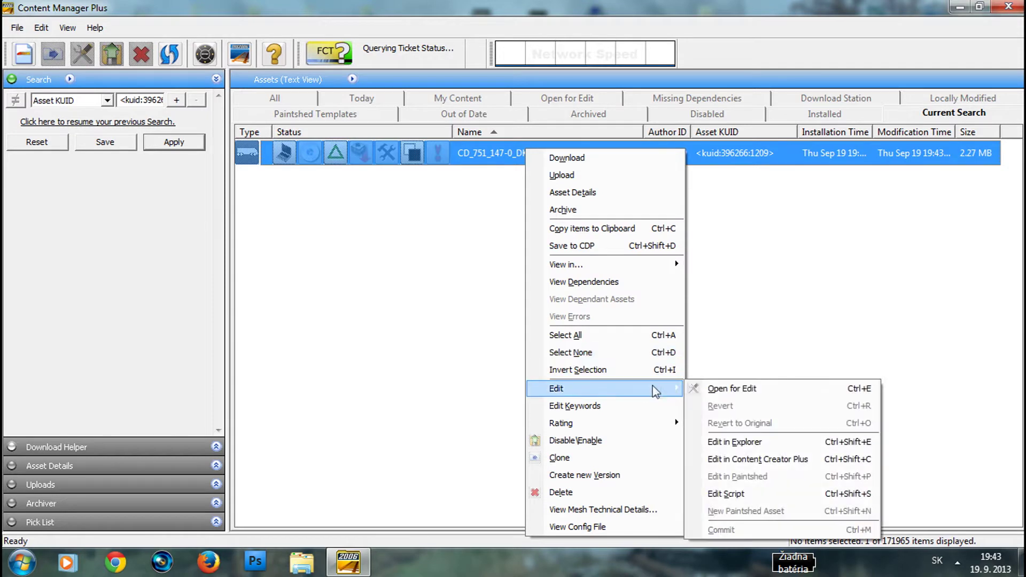
{"action": "left_click", "coordinate": [728, 442]}
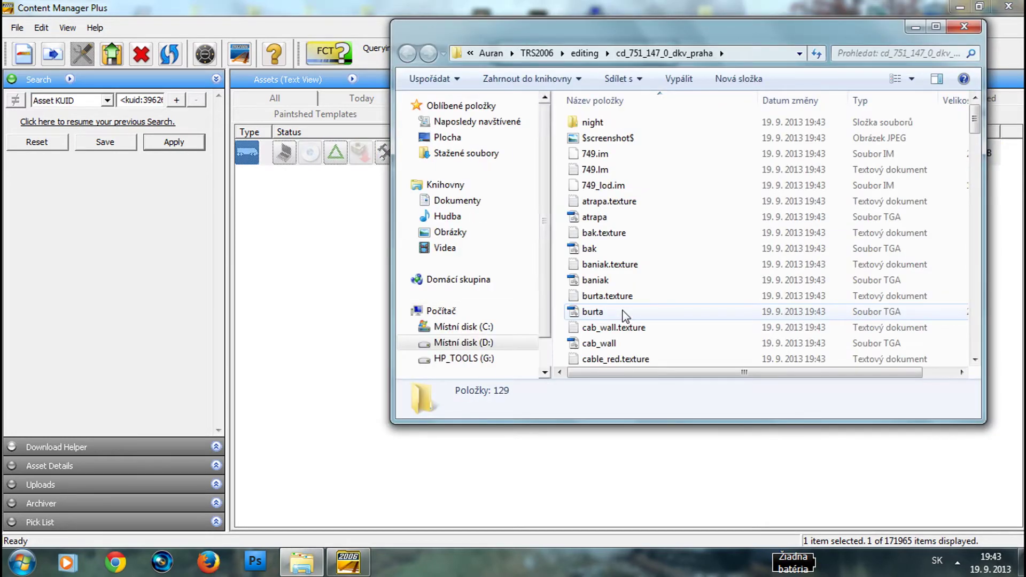
{"action": "left_click", "coordinate": [935, 26]}
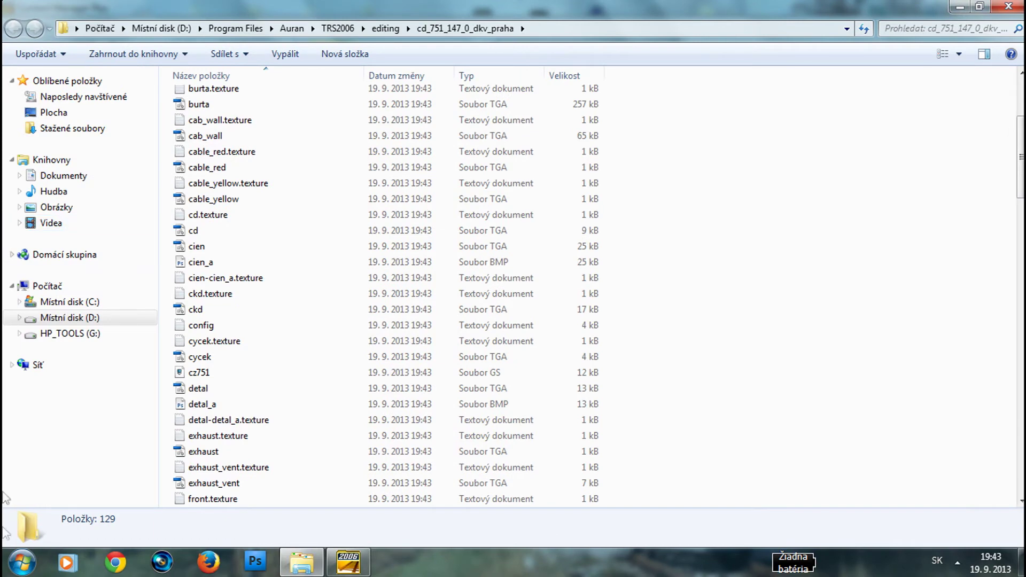
Look through the texture, mesh and script files in the cd_751_147_0_dkv_praha folder, including its night subfolder.
{"action": "scroll", "coordinate": [316, 256], "scroll_direction": "down", "scroll_amount": 6}
{"action": "scroll", "coordinate": [331, 206], "scroll_direction": "up", "scroll_amount": 10}
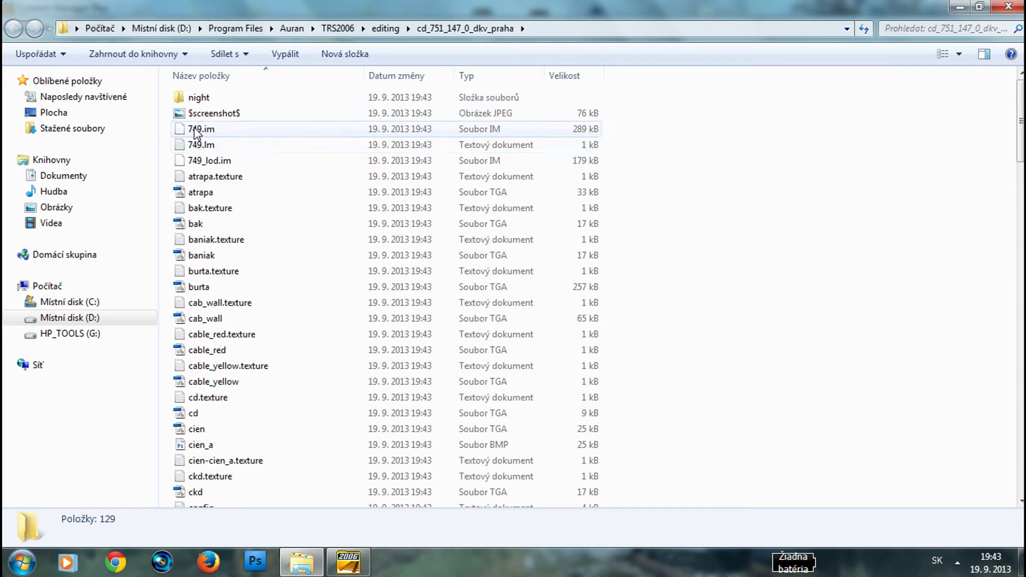
{"action": "left_click", "coordinate": [202, 98]}
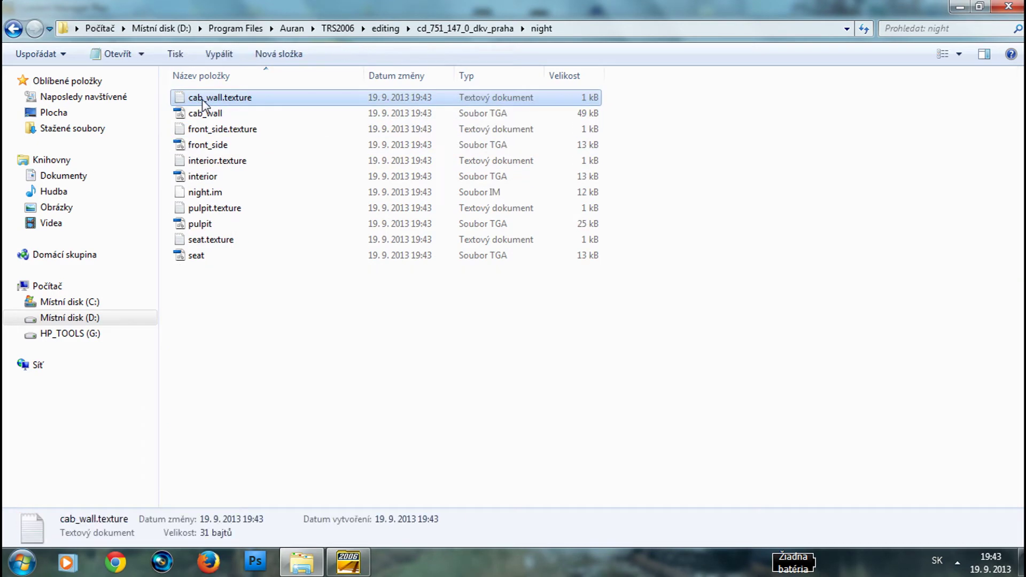
{"action": "key", "text": "BackSpace"}
{"action": "scroll", "coordinate": [235, 250], "scroll_direction": "down", "scroll_amount": 20}
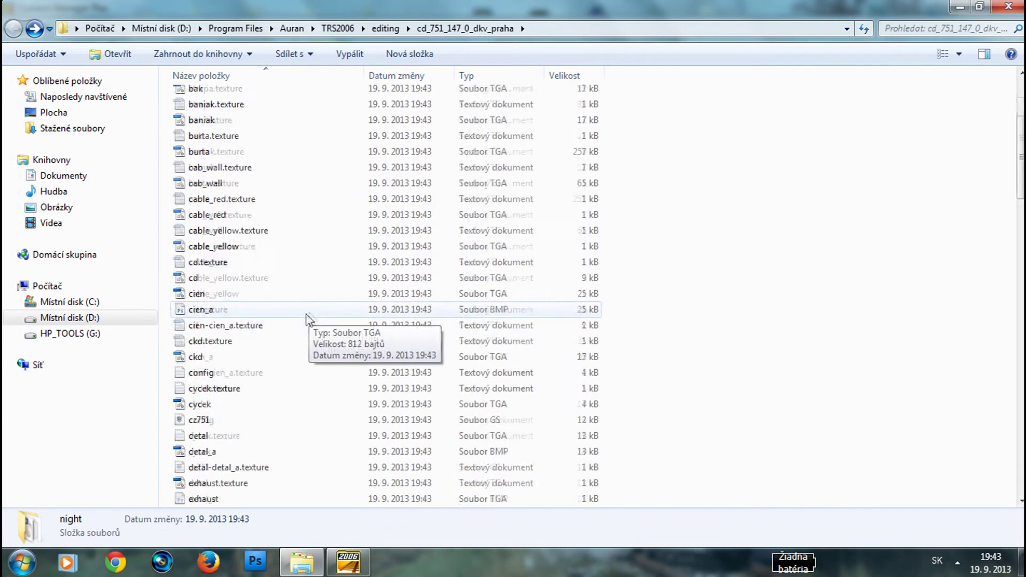
{"action": "left_click", "coordinate": [244, 329]}
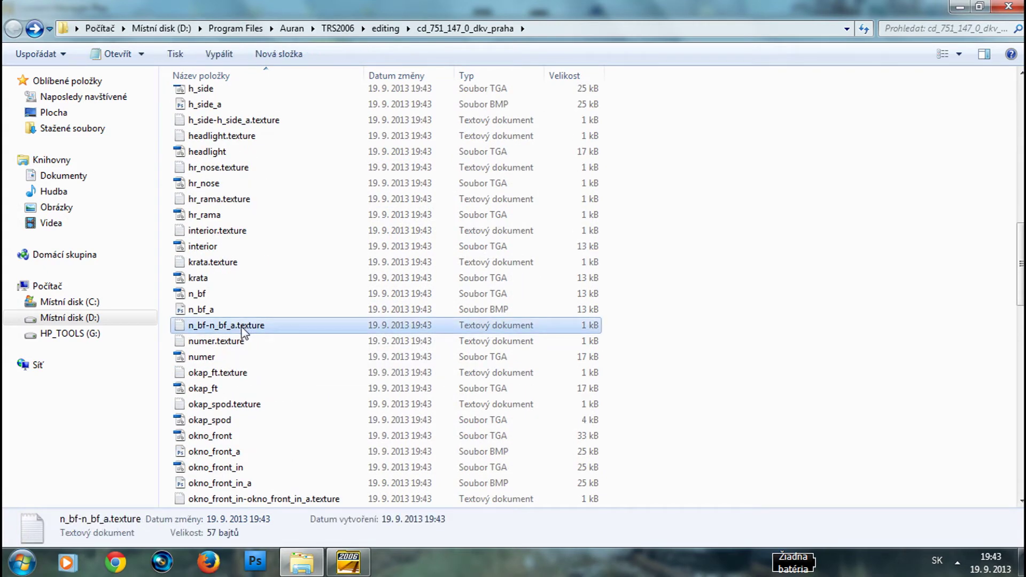
{"action": "scroll", "coordinate": [229, 363], "scroll_direction": "down", "scroll_amount": 20}
{"action": "scroll", "coordinate": [223, 381], "scroll_direction": "up", "scroll_amount": 20}
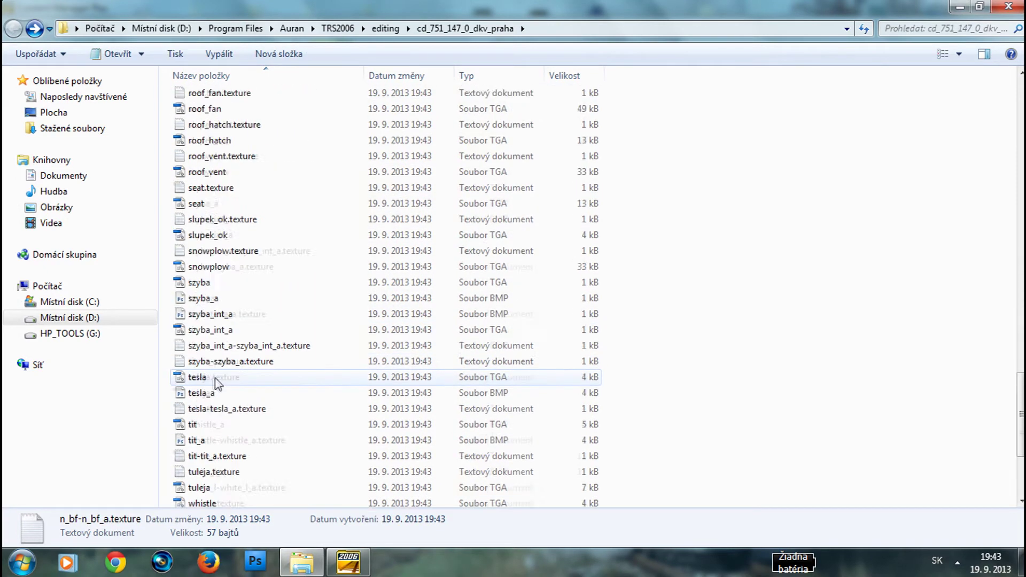
{"action": "scroll", "coordinate": [252, 344], "scroll_direction": "up", "scroll_amount": 2}
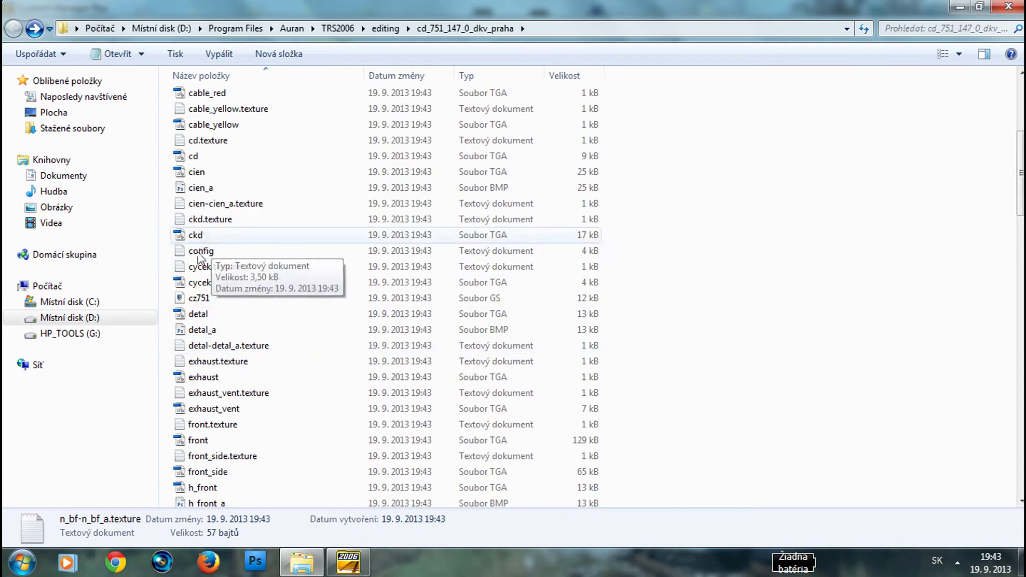
{"action": "left_click", "coordinate": [201, 298]}
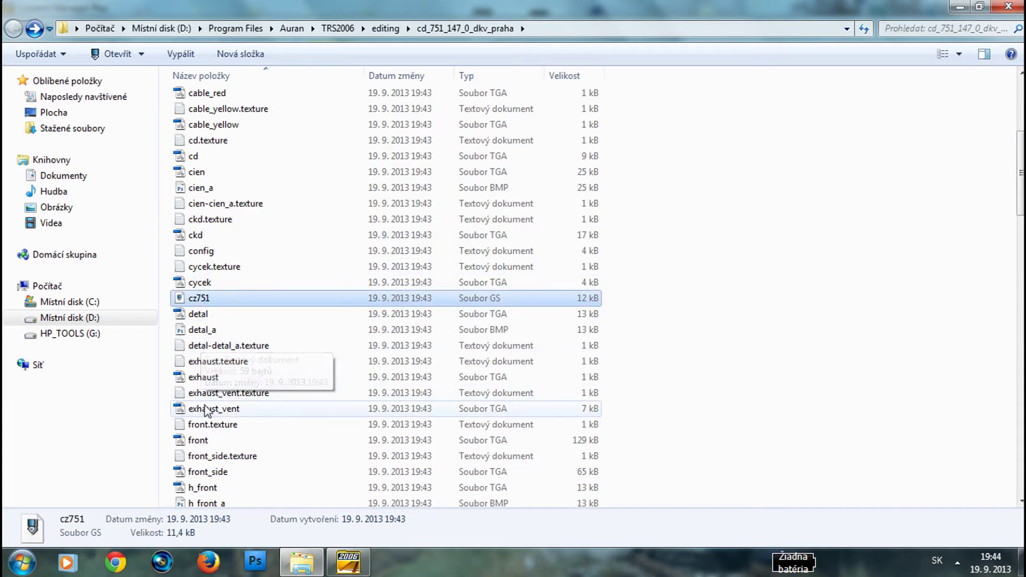
{"action": "left_click", "coordinate": [235, 393]}
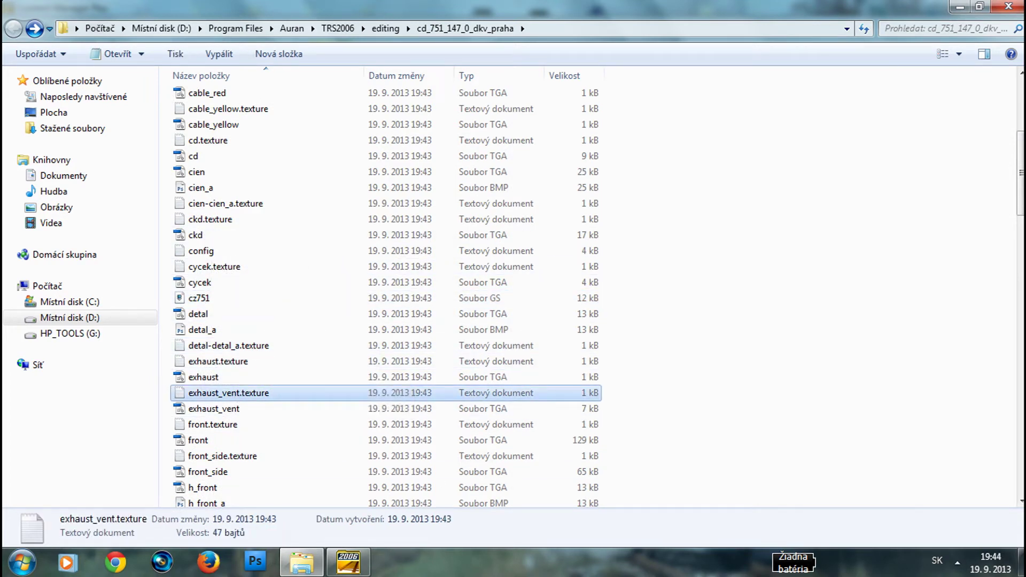
{"action": "scroll", "coordinate": [473, 505], "scroll_direction": "up", "scroll_amount": 1}
Open the locomotive's config text file in Notepad and maximize its window.
{"action": "left_click", "coordinate": [203, 297]}
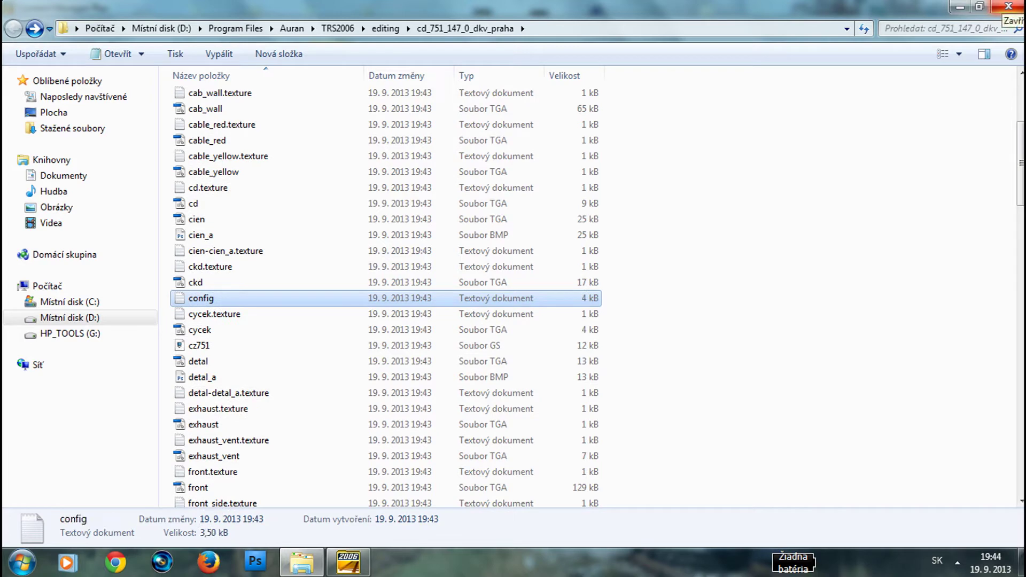
{"action": "key", "text": "Return"}
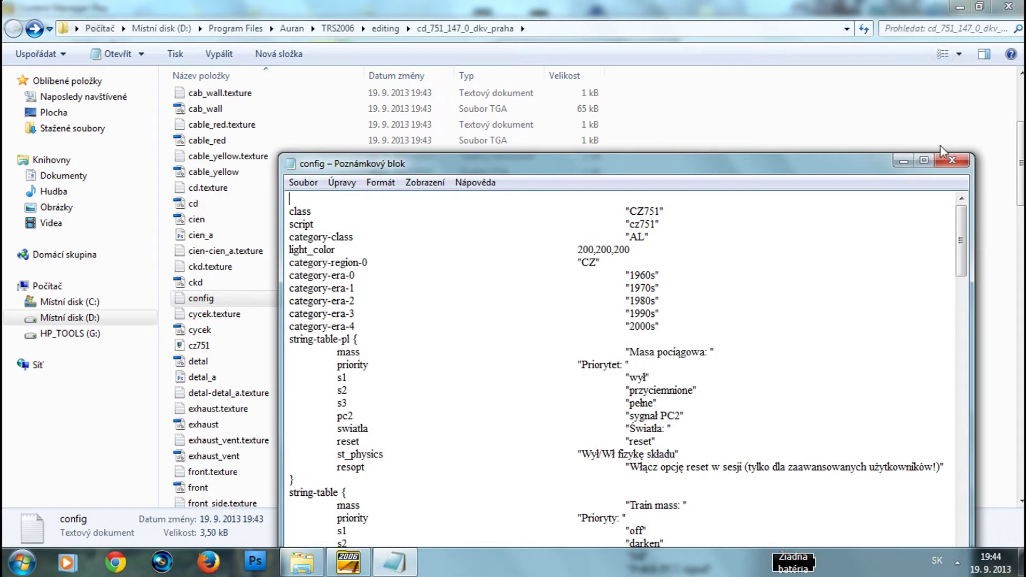
{"action": "left_click", "coordinate": [924, 160]}
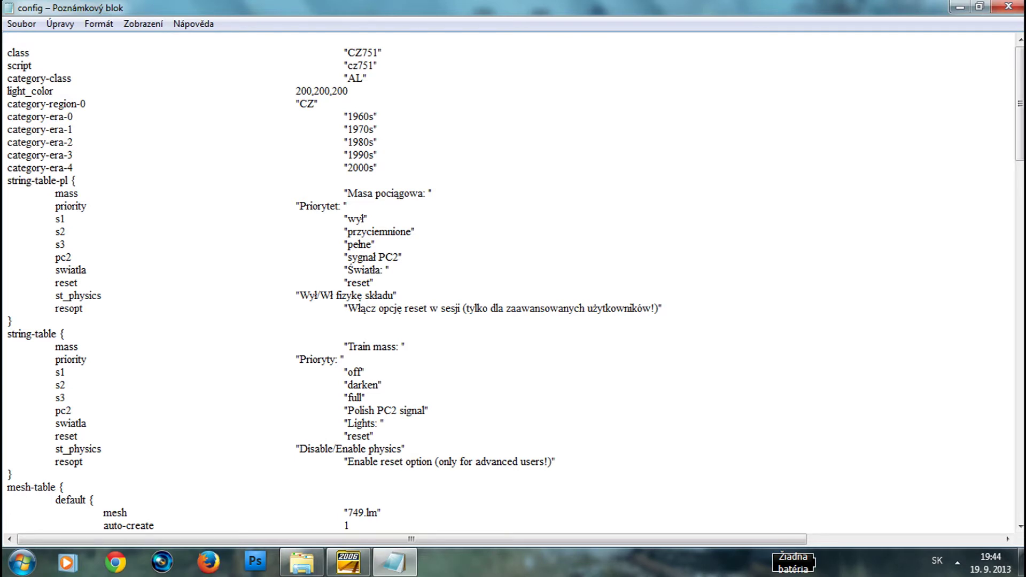
Examine the config file from the class, region and era entries through the mesh table to the smoke, bogey and engine entries.
{"action": "left_click_drag", "start_coordinate": [26, 129], "coordinate": [377, 155]}
{"action": "left_click_drag", "start_coordinate": [200, 168], "coordinate": [378, 155]}
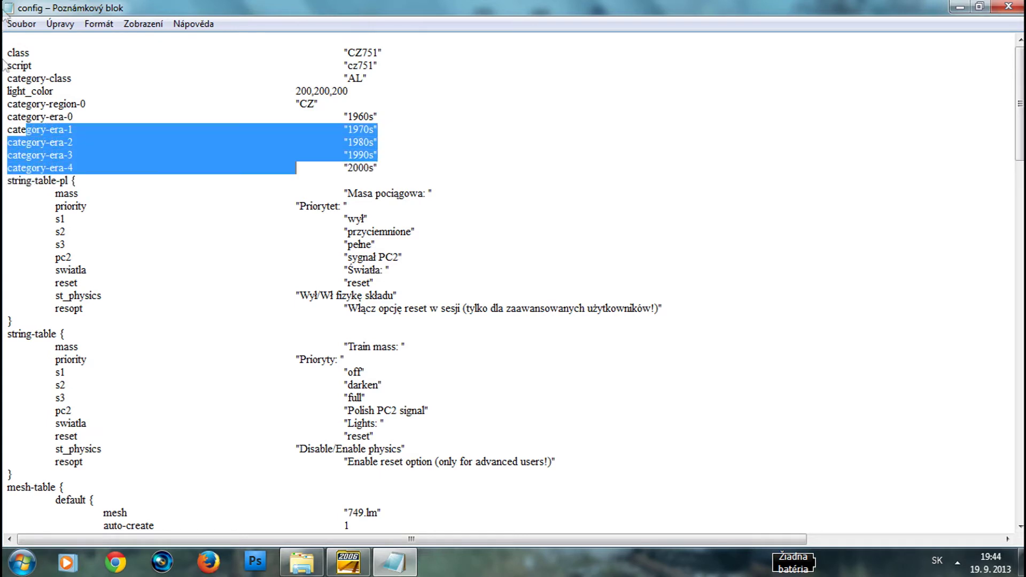
{"action": "left_click_drag", "start_coordinate": [104, 104], "coordinate": [7, 104]}
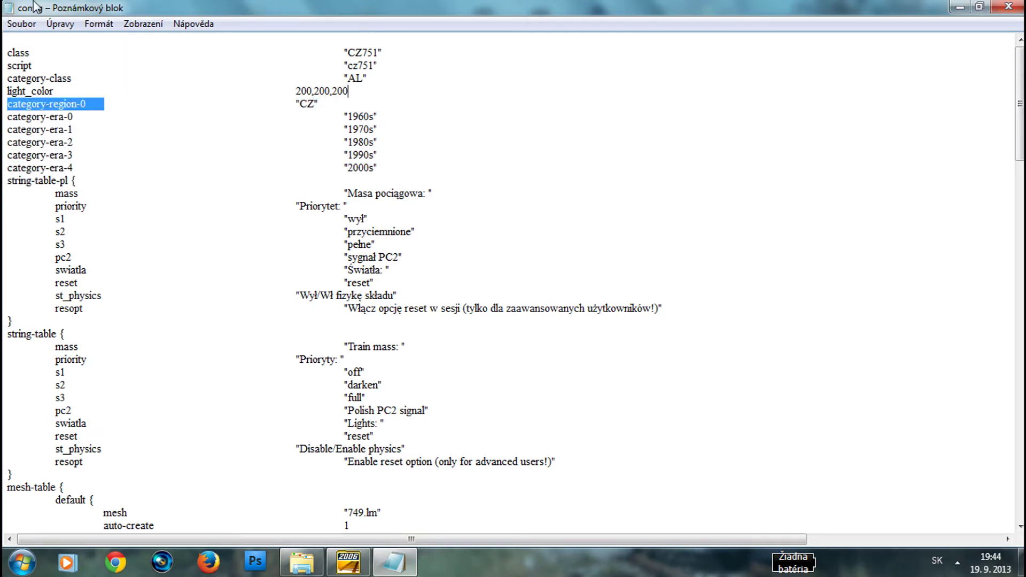
{"action": "left_click_drag", "start_coordinate": [7, 78], "coordinate": [308, 91]}
{"action": "scroll", "coordinate": [308, 91], "scroll_direction": "down", "scroll_amount": 4}
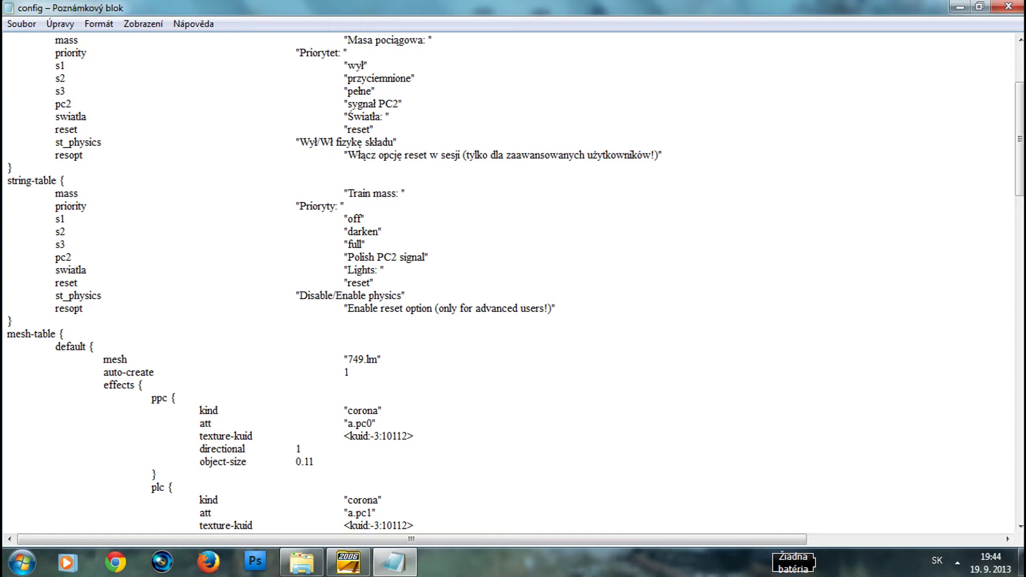
{"action": "scroll", "coordinate": [513, 283], "scroll_direction": "down", "scroll_amount": 19}
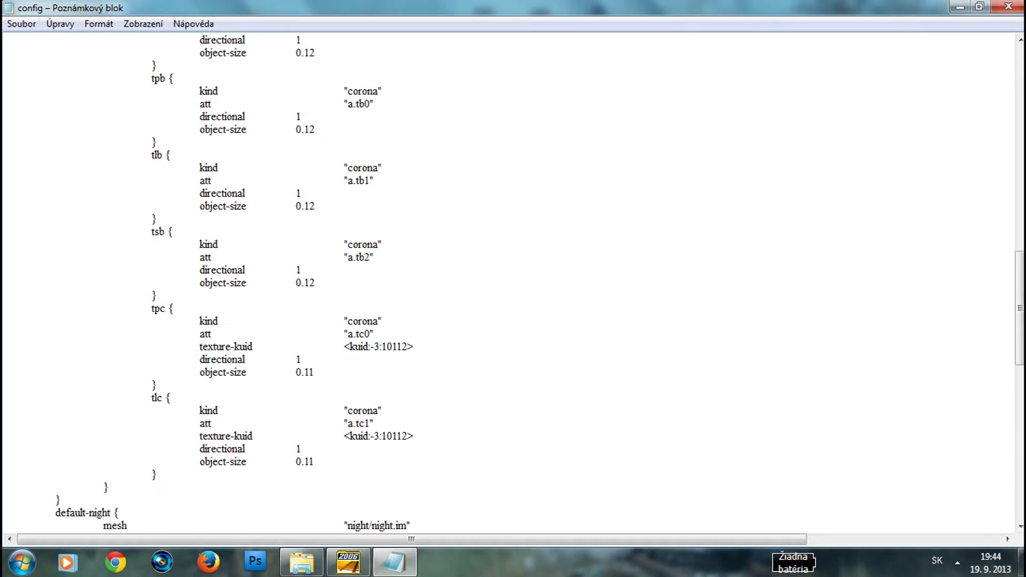
{"action": "scroll", "coordinate": [513, 283], "scroll_direction": "down", "scroll_amount": 11}
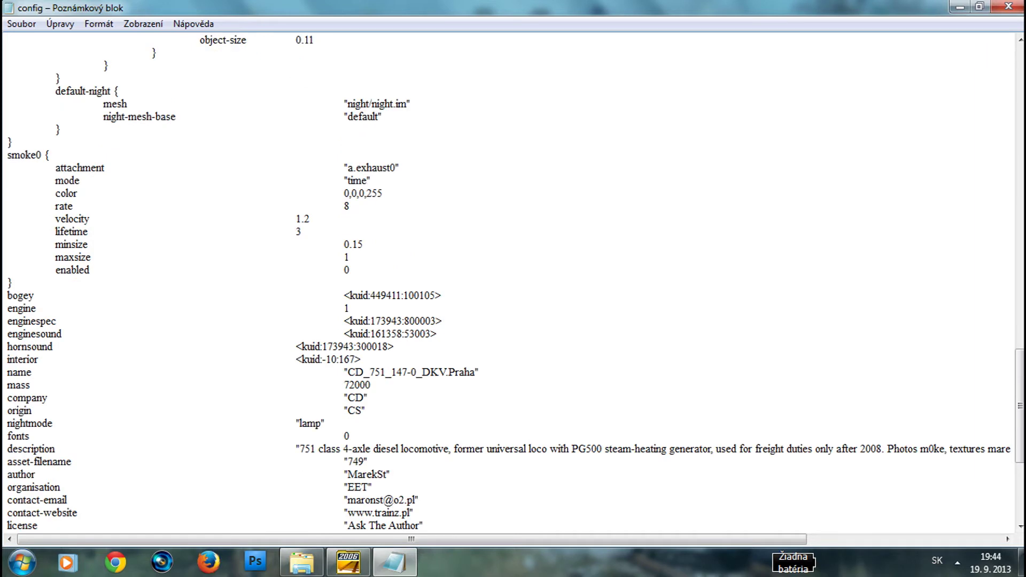
{"action": "scroll", "coordinate": [513, 284], "scroll_direction": "down", "scroll_amount": 2}
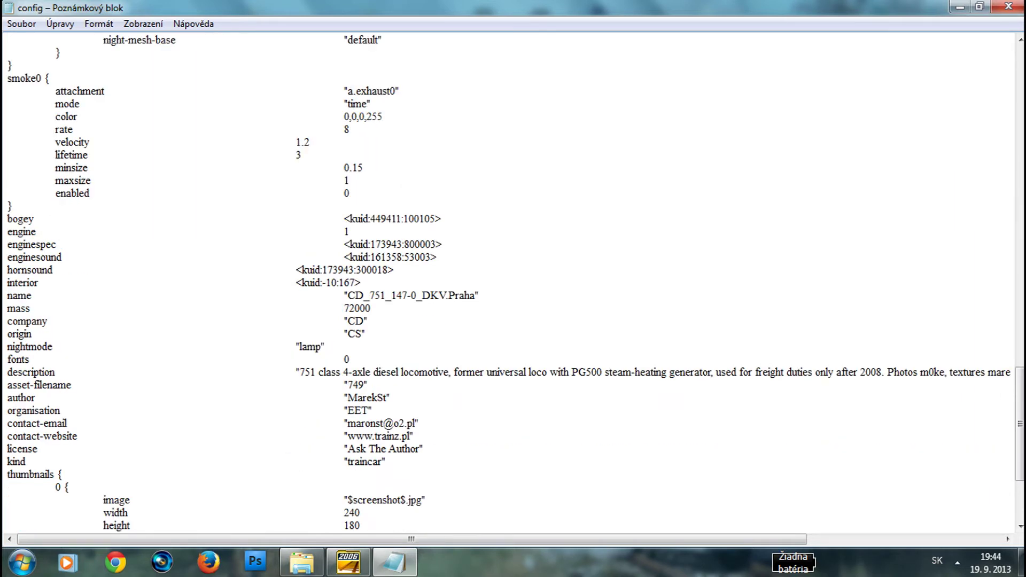
Review the end of the config file, the corona light effects in the mesh table, and the bogey and engine references.
{"action": "mouse_move", "coordinate": [350, 193]}
{"action": "left_mouse_down"}
{"action": "mouse_move", "coordinate": [7, 219]}
{"action": "mouse_move", "coordinate": [350, 231]}
{"action": "mouse_move", "coordinate": [350, 193]}
{"action": "left_mouse_up"}
{"action": "scroll", "coordinate": [4, 315], "scroll_direction": "down", "scroll_amount": 4}
{"action": "scroll", "coordinate": [5, 476], "scroll_direction": "up", "scroll_amount": 9}
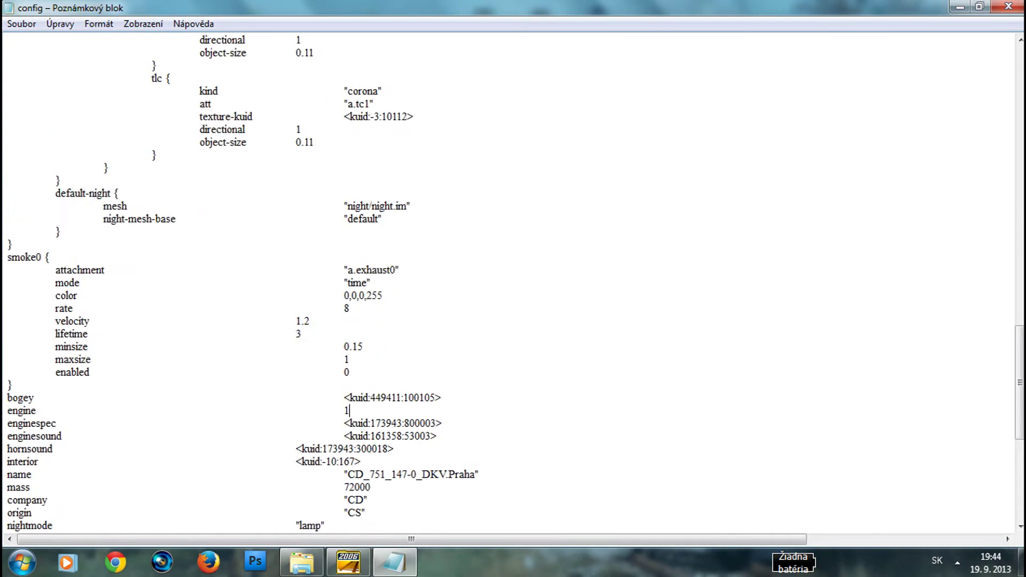
{"action": "scroll", "coordinate": [513, 284], "scroll_direction": "up", "scroll_amount": 14}
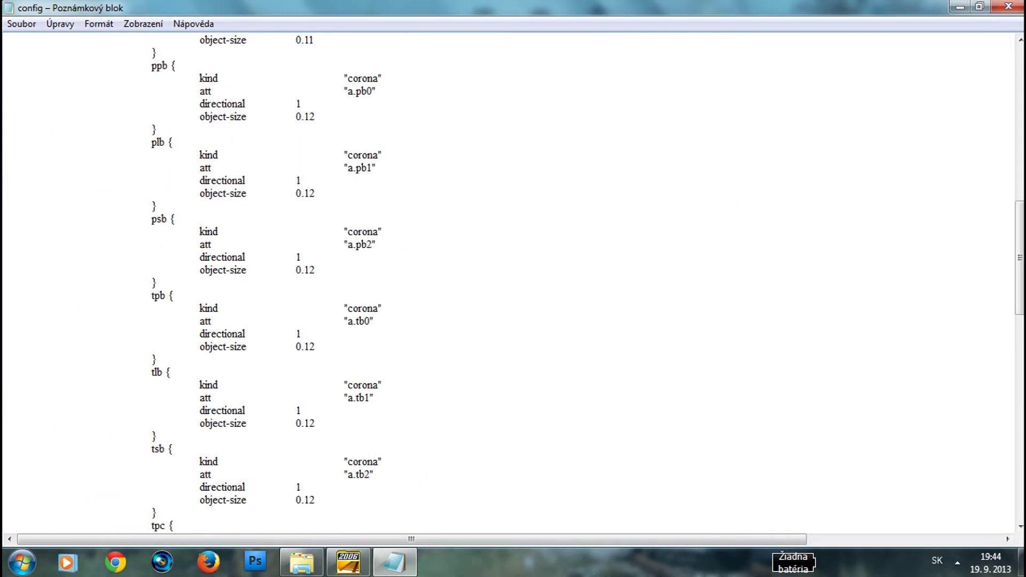
{"action": "scroll", "coordinate": [513, 283], "scroll_direction": "up", "scroll_amount": 4}
{"action": "left_click_drag", "start_coordinate": [368, 167], "coordinate": [301, 180]}
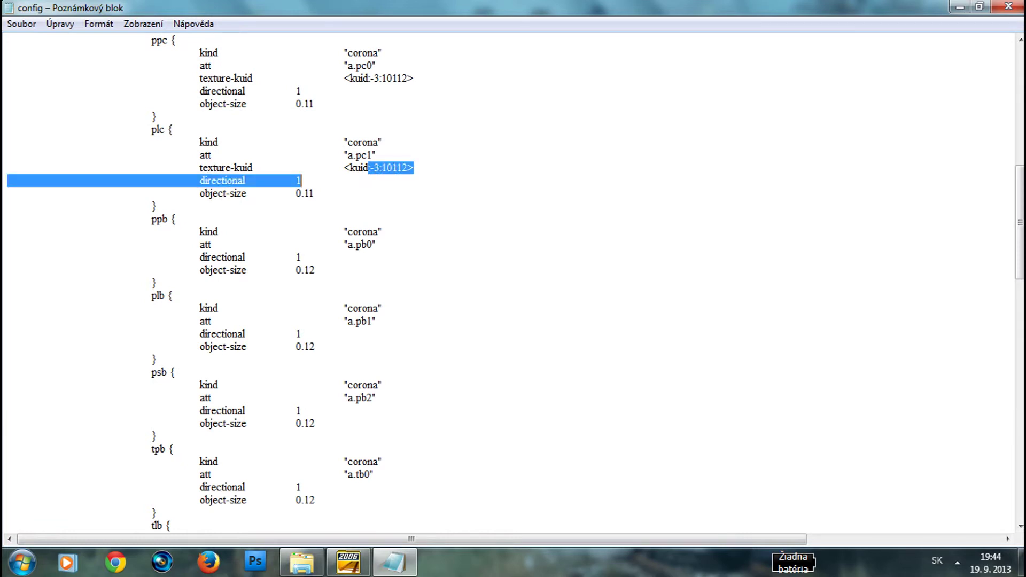
{"action": "scroll", "coordinate": [513, 283], "scroll_direction": "down", "scroll_amount": 20}
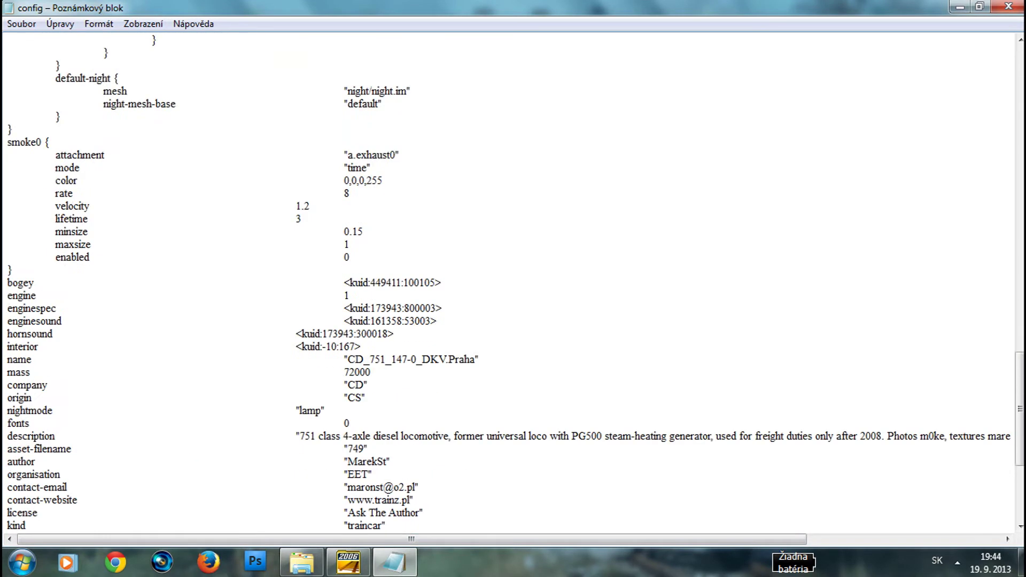
Try deleting the bogey KUID value in the config file and undo the deletion.
{"action": "left_click_drag", "start_coordinate": [344, 282], "coordinate": [442, 309]}
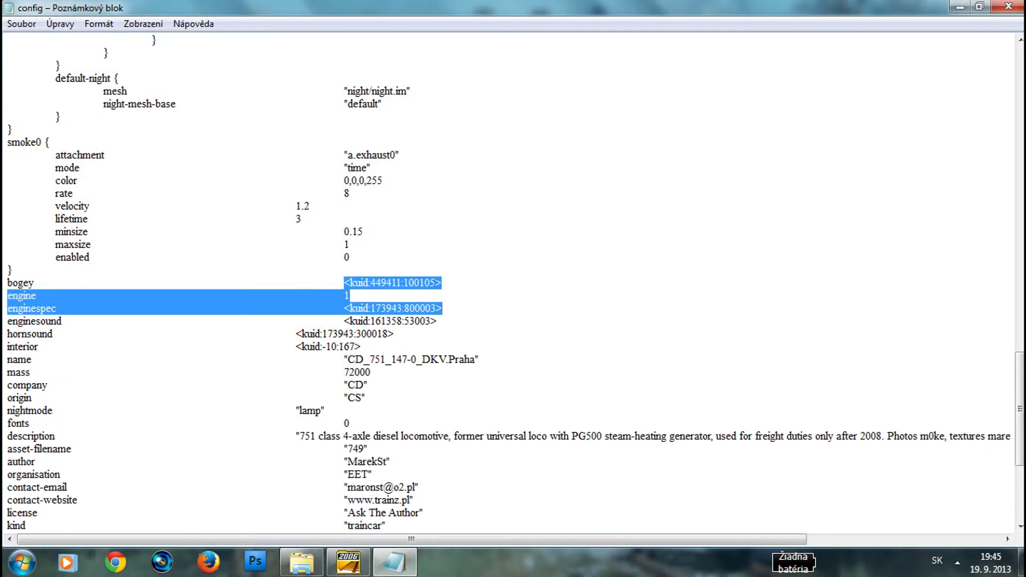
{"action": "left_click", "coordinate": [441, 282]}
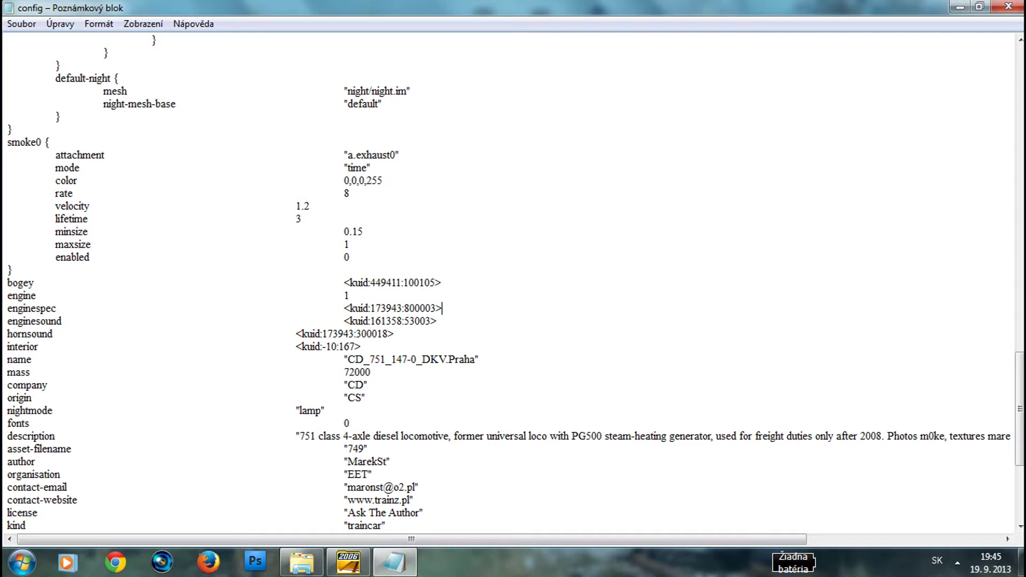
{"action": "left_click_drag", "start_coordinate": [441, 282], "coordinate": [344, 282]}
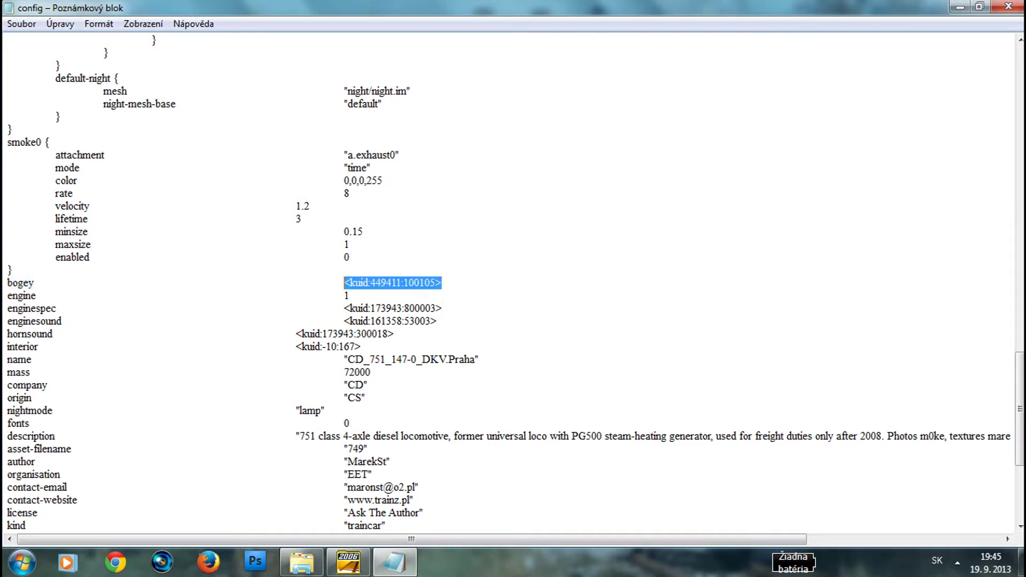
{"action": "key", "text": "Delete"}
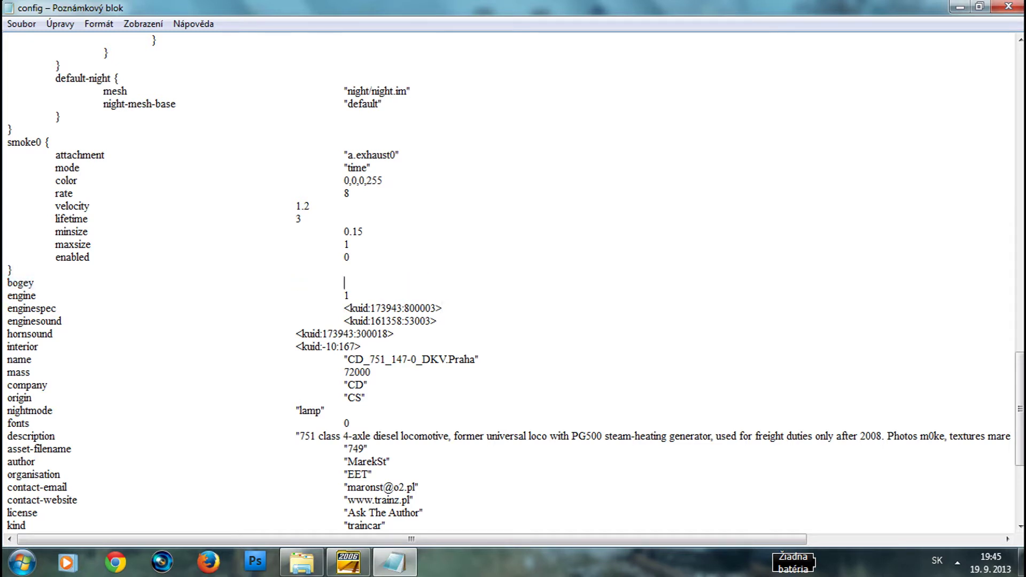
{"action": "key", "text": "ctrl+z"}
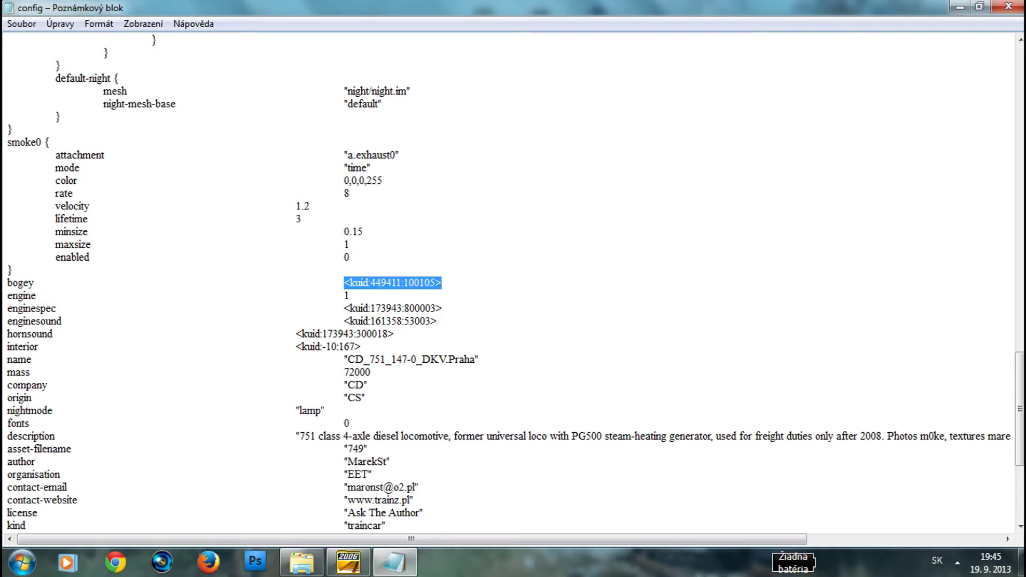
{"action": "scroll", "coordinate": [513, 284], "scroll_direction": "down", "scroll_amount": 2}
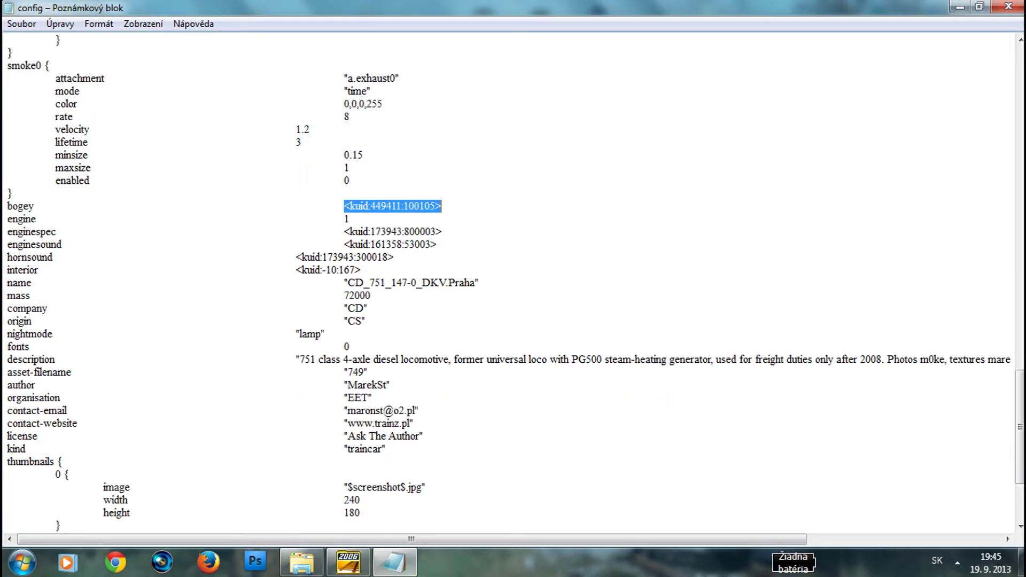
Examine the bogey and kuid entries at the file's end and the enginespec, hornsound and interior references.
{"action": "scroll", "coordinate": [513, 283], "scroll_direction": "down", "scroll_amount": 4}
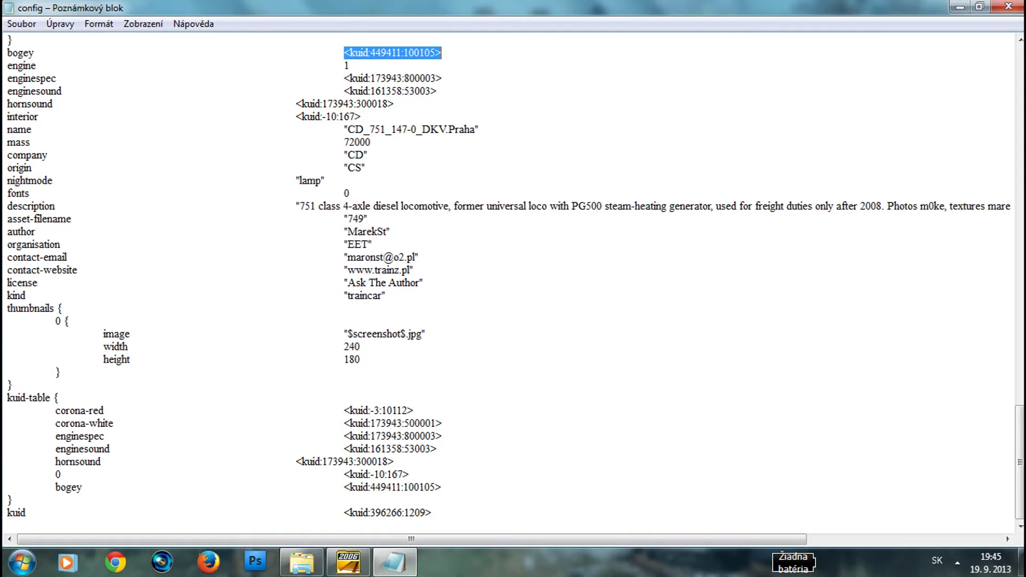
{"action": "left_click_drag", "start_coordinate": [350, 487], "coordinate": [441, 487]}
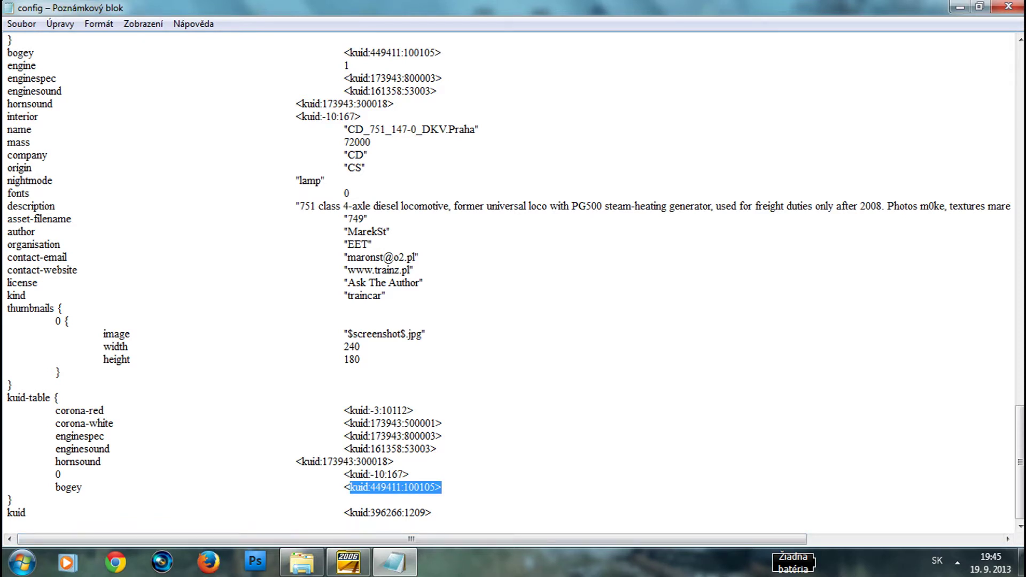
{"action": "left_click_drag", "start_coordinate": [12, 500], "coordinate": [415, 513]}
{"action": "left_click", "coordinate": [368, 513]}
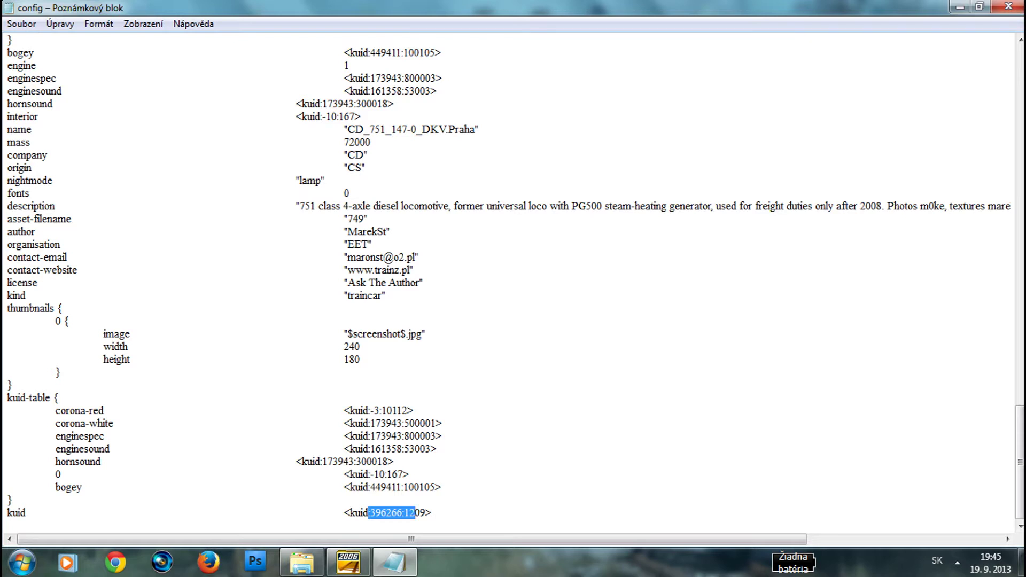
{"action": "scroll", "coordinate": [515, 283], "scroll_direction": "up", "scroll_amount": 2}
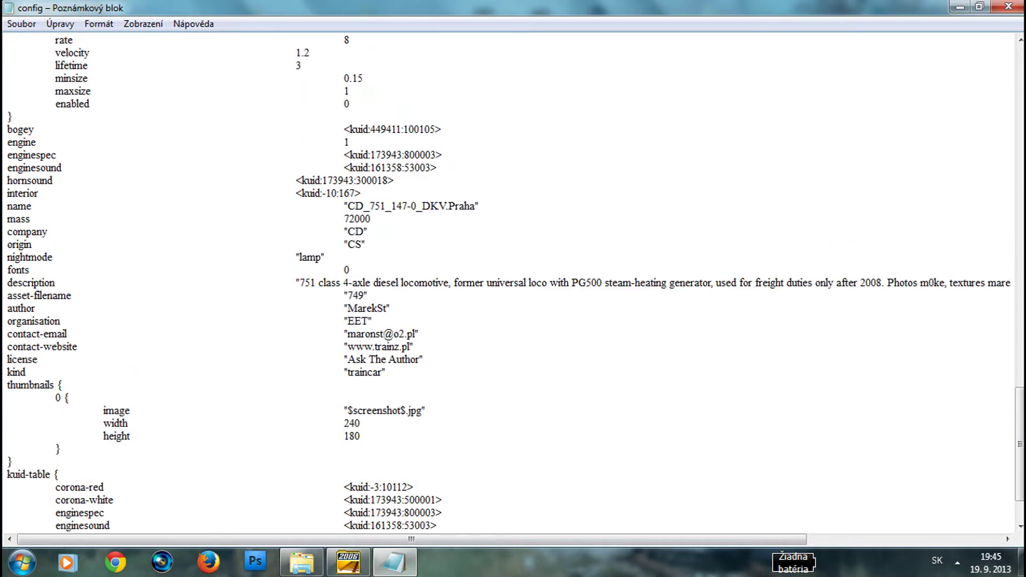
{"action": "left_click_drag", "start_coordinate": [151, 154], "coordinate": [443, 155]}
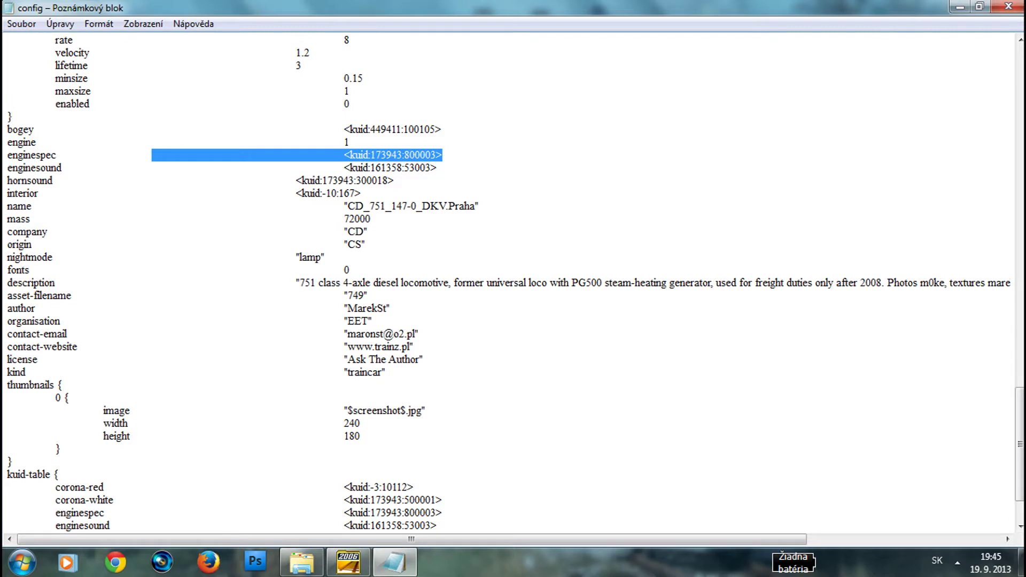
{"action": "left_click_drag", "start_coordinate": [372, 180], "coordinate": [361, 192]}
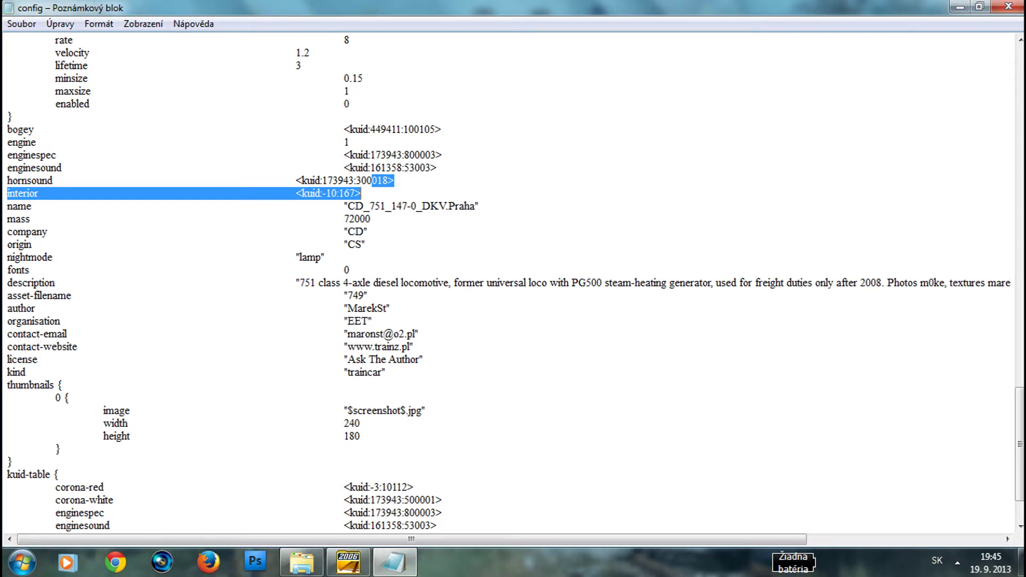
{"action": "left_click_drag", "start_coordinate": [6, 193], "coordinate": [361, 193]}
Indent the hornsound and interior values by one tab to align them with the engine entries above.
{"action": "left_click", "coordinate": [296, 180]}
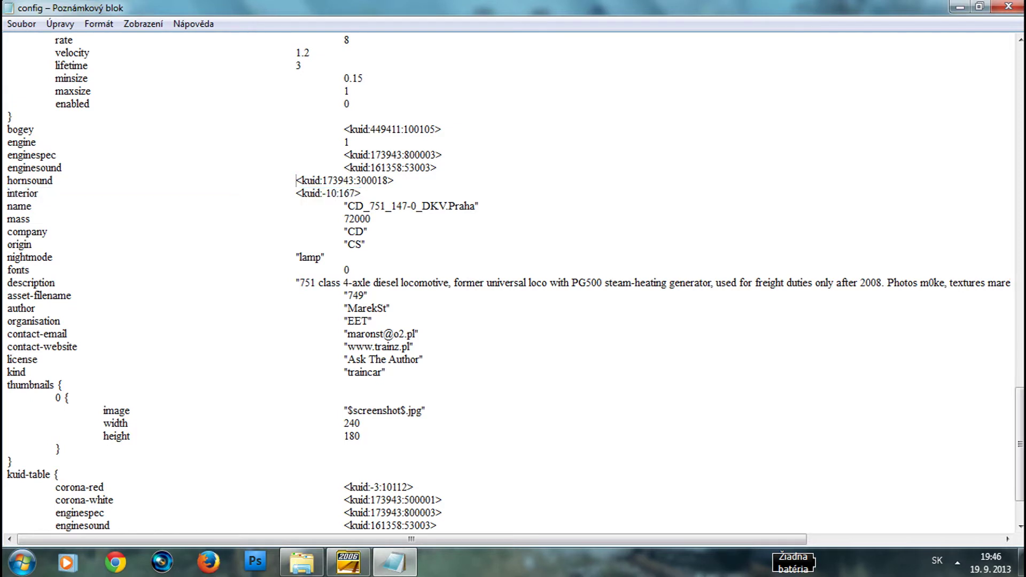
{"action": "key", "text": "Tab"}
{"action": "left_click", "coordinate": [295, 193]}
{"action": "key", "text": "Tab"}
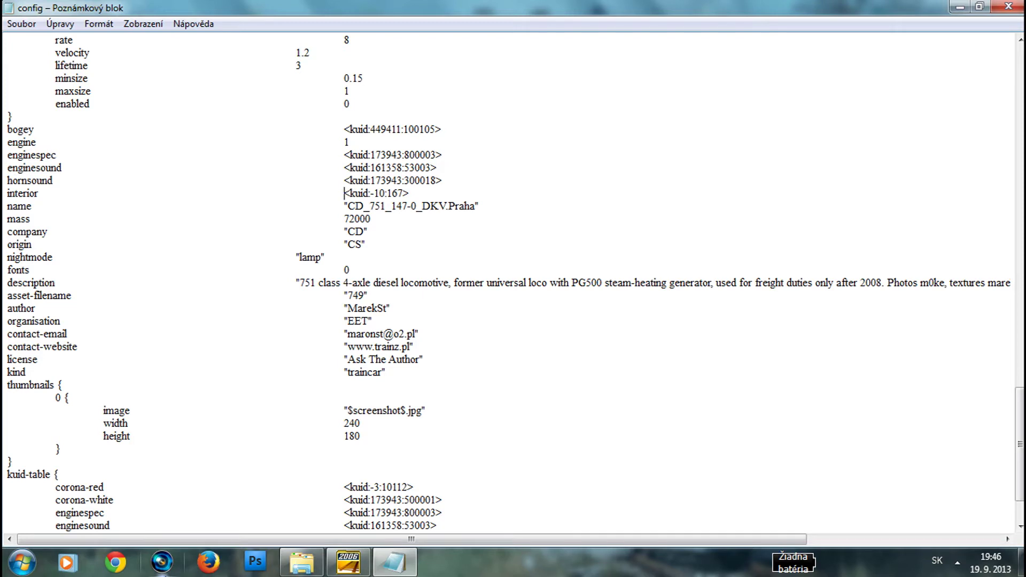
Review the kuid-table at the end of the config file along with the main hornsound and interior KUID entries.
{"action": "scroll", "coordinate": [513, 281], "scroll_direction": "down", "scroll_amount": 2}
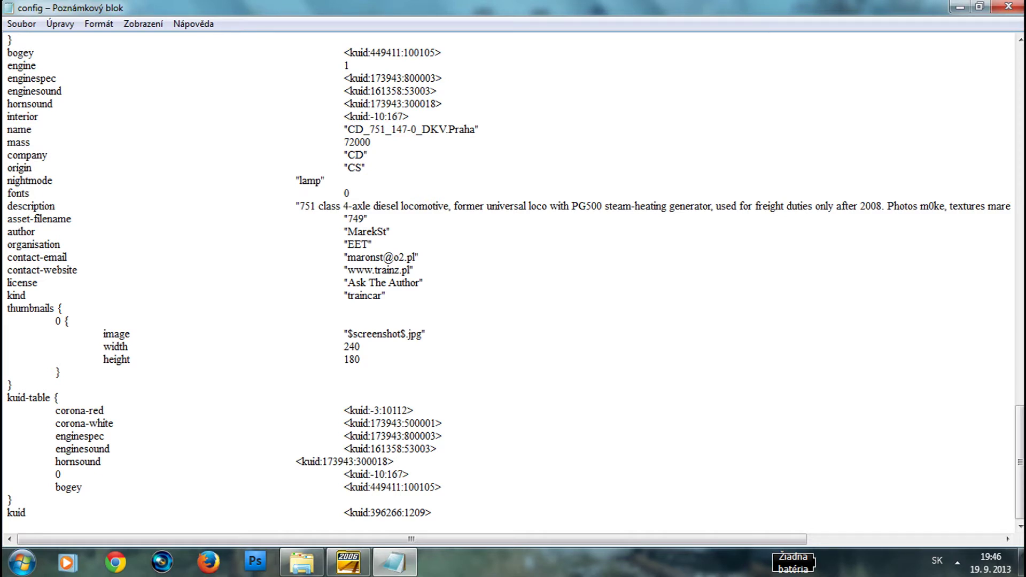
{"action": "key", "text": "shift+Left"}
{"action": "key", "text": "shift+Left"}
{"action": "key", "text": "shift+Left"}
{"action": "key", "text": "shift+Left"}
{"action": "key", "text": "shift+Left"}
{"action": "key", "text": "shift+Left"}
{"action": "key", "text": "shift+Left"}
{"action": "key", "text": "shift+Left"}
{"action": "key", "text": "shift+Left"}
{"action": "key", "text": "shift+Left"}
{"action": "key", "text": "shift+Left"}
{"action": "key", "text": "shift+Left"}
{"action": "key", "text": "shift+Left"}
{"action": "key", "text": "shift+Left"}
{"action": "key", "text": "shift+Left"}
{"action": "key", "text": "shift+Left"}
{"action": "key", "text": "shift+Left"}
{"action": "key", "text": "shift+Left"}
{"action": "key", "text": "shift+Left"}
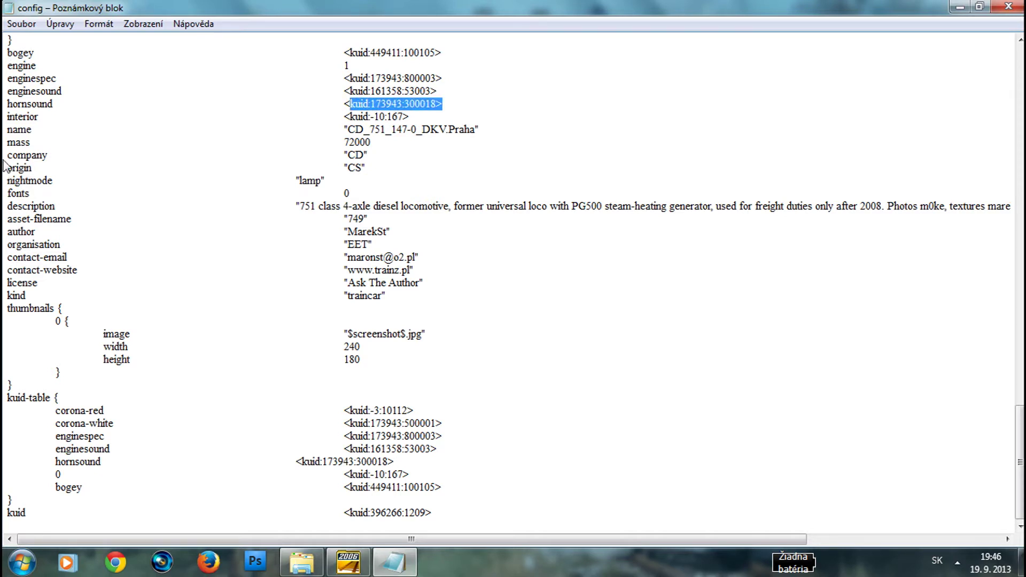
{"action": "left_click_drag", "start_coordinate": [18, 129], "coordinate": [103, 116]}
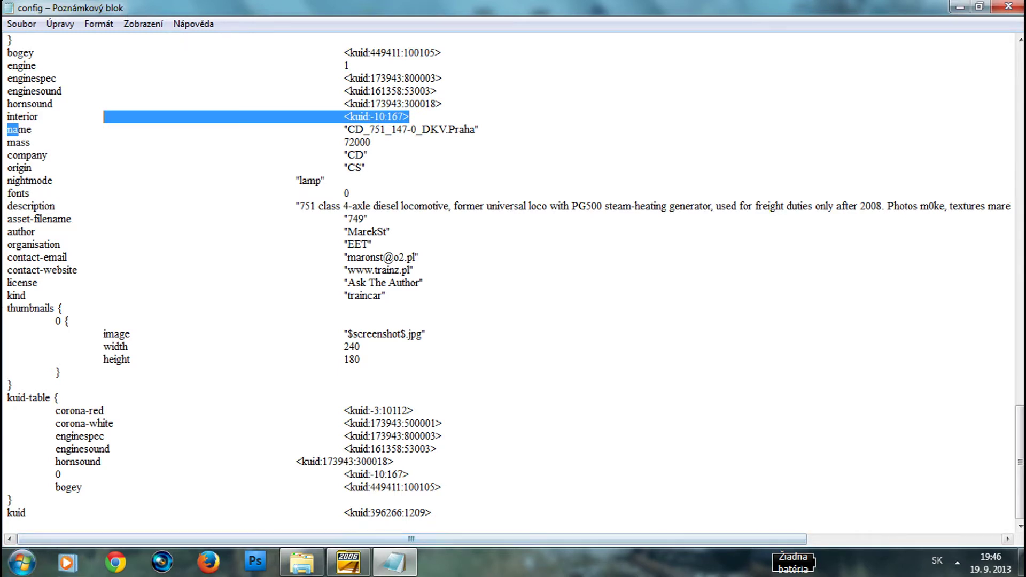
{"action": "scroll", "coordinate": [513, 288], "scroll_direction": "up", "scroll_amount": 1}
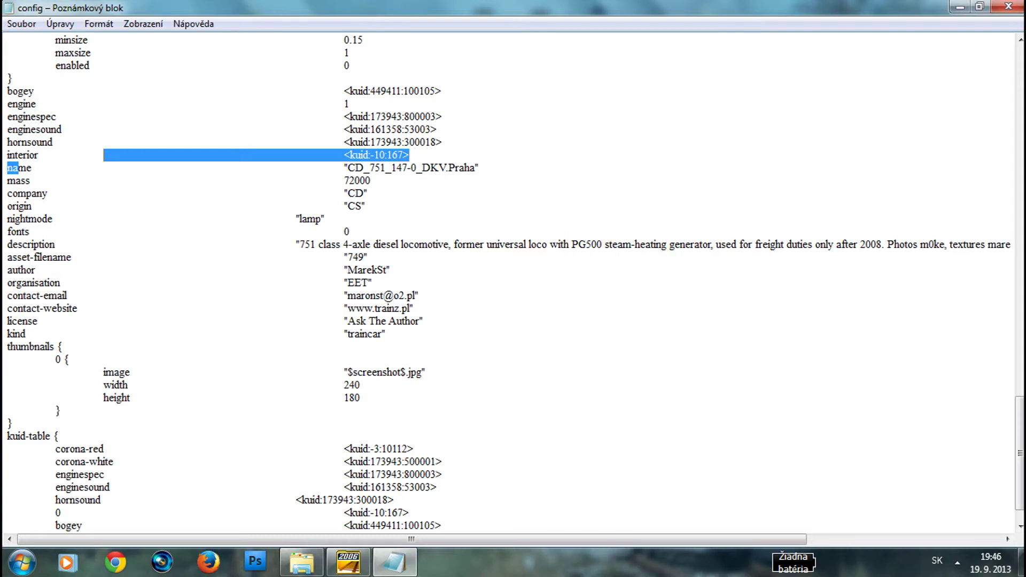
{"action": "scroll", "coordinate": [513, 283], "scroll_direction": "down", "scroll_amount": 1}
{"action": "scroll", "coordinate": [513, 284], "scroll_direction": "up", "scroll_amount": 15}
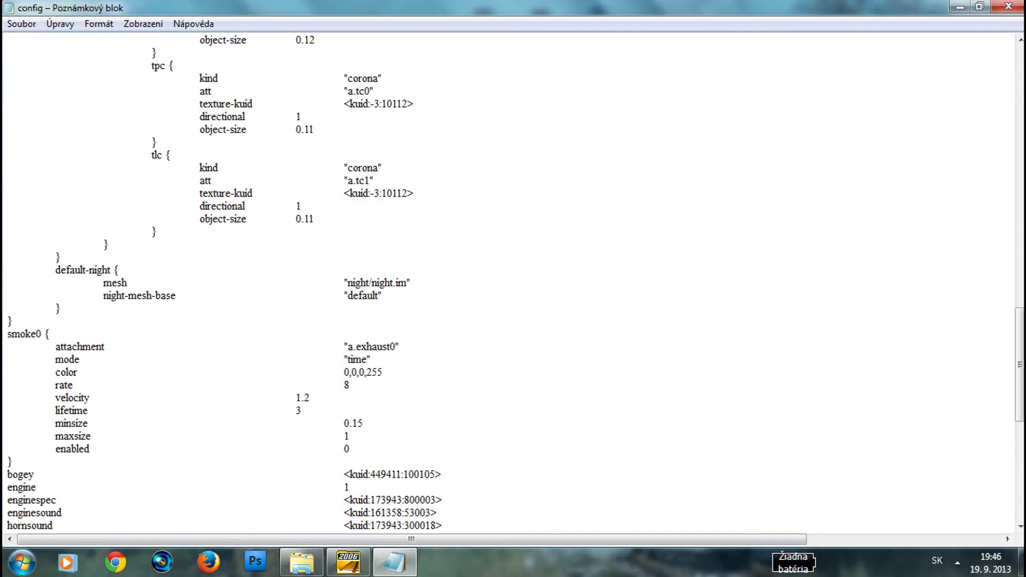
{"action": "scroll", "coordinate": [513, 283], "scroll_direction": "up", "scroll_amount": 12}
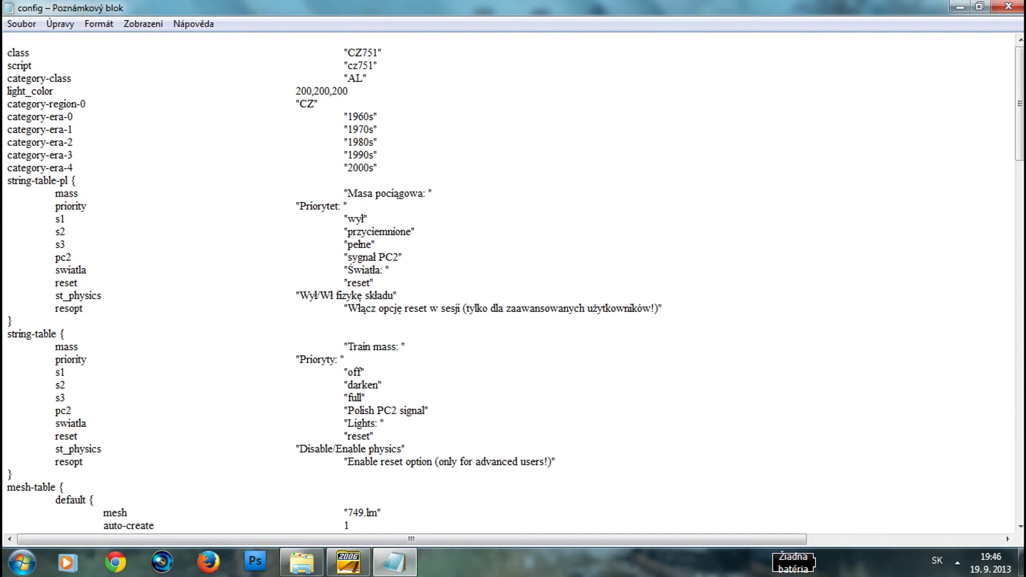
{"action": "scroll", "coordinate": [513, 283], "scroll_direction": "down", "scroll_amount": 20}
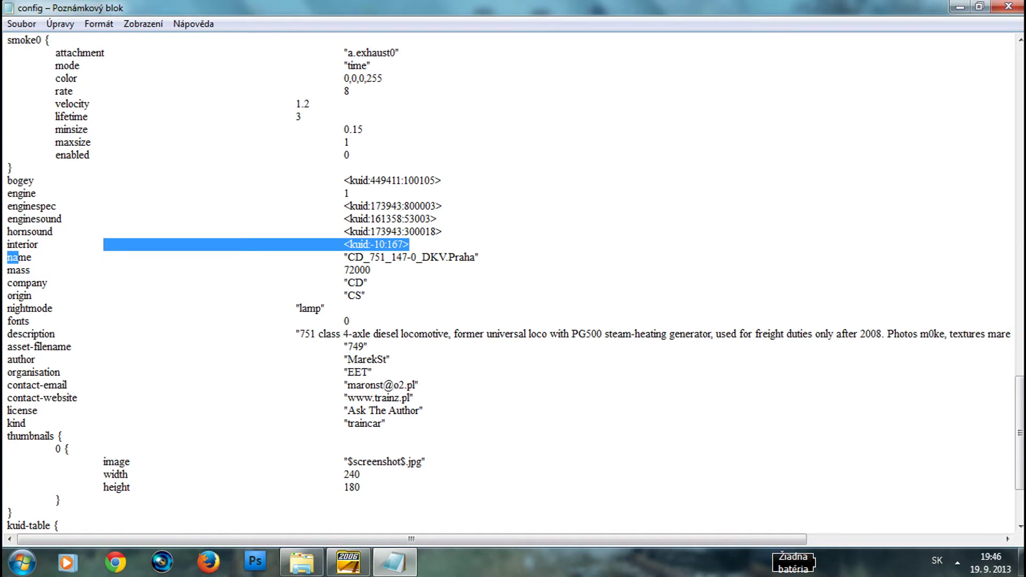
{"action": "left_click_drag", "start_coordinate": [56, 257], "coordinate": [479, 257]}
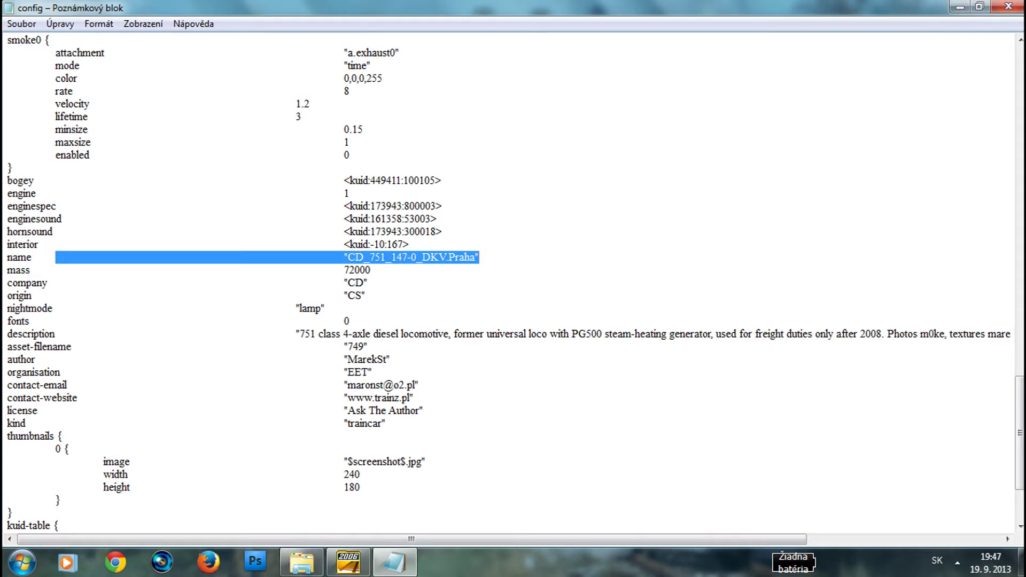
{"action": "left_click_drag", "start_coordinate": [477, 257], "coordinate": [417, 257]}
{"action": "key", "text": "BackSpace"}
{"action": "type", "text": "88958797"}
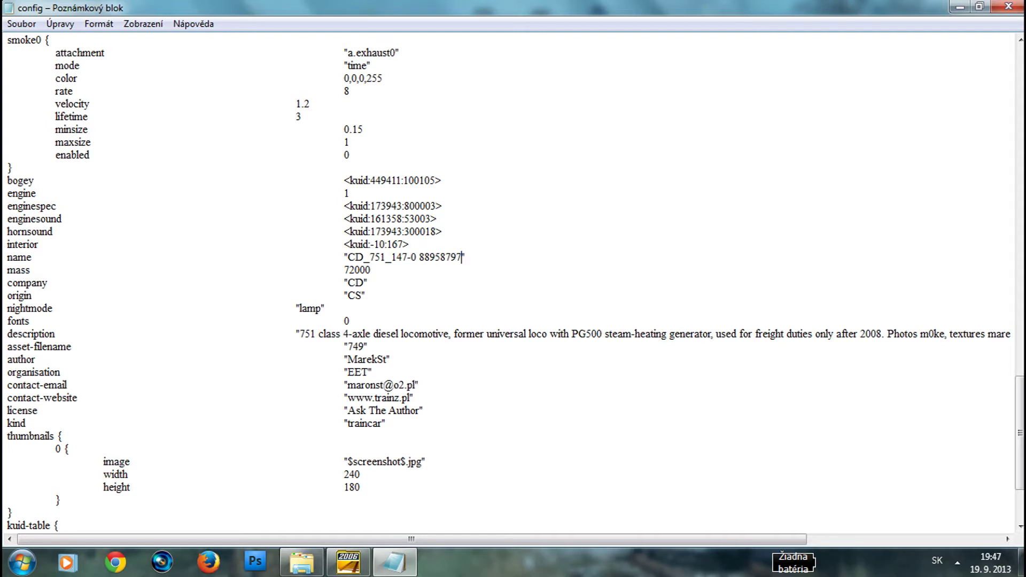
Save the config file, then close it and the asset's folder window.
{"action": "left_click", "coordinate": [10, 10]}
{"action": "left_click", "coordinate": [21, 24]}
{"action": "left_click", "coordinate": [21, 24]}
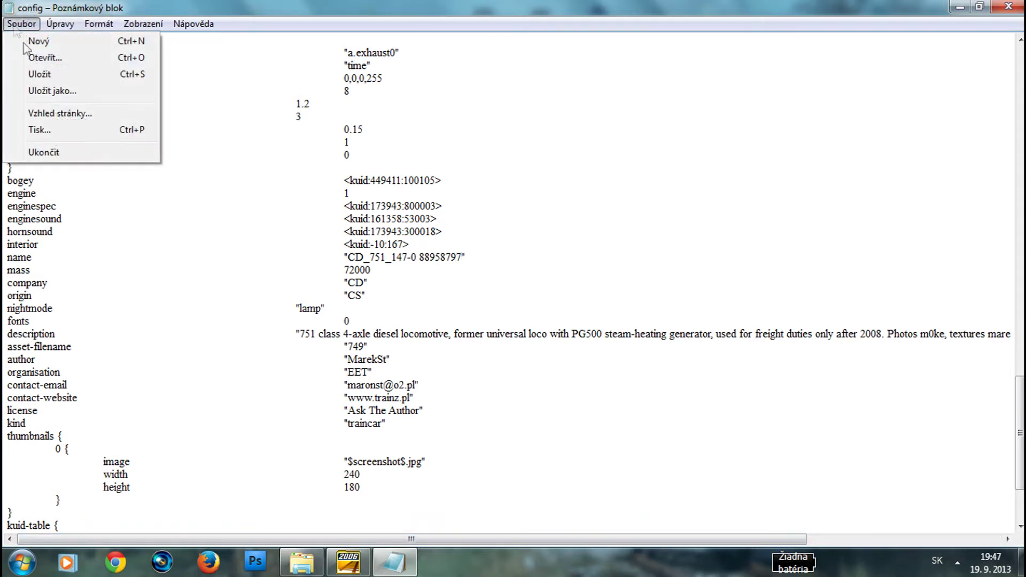
{"action": "left_click", "coordinate": [39, 74]}
{"action": "left_click", "coordinate": [1008, 6]}
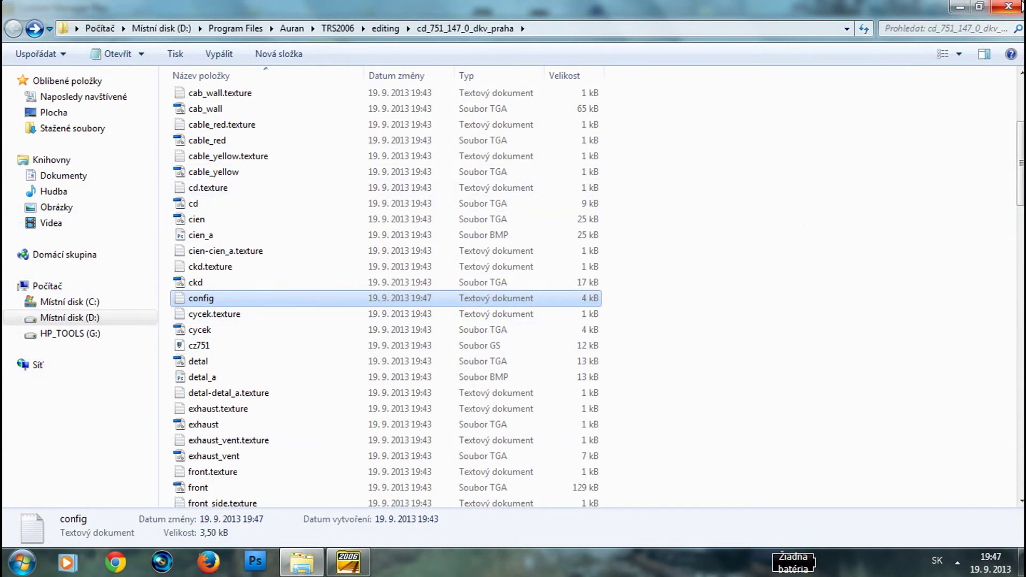
{"action": "left_click", "coordinate": [1015, 6]}
Commit the edited locomotive asset in Content Manager Plus.
{"action": "right_click", "coordinate": [583, 156]}
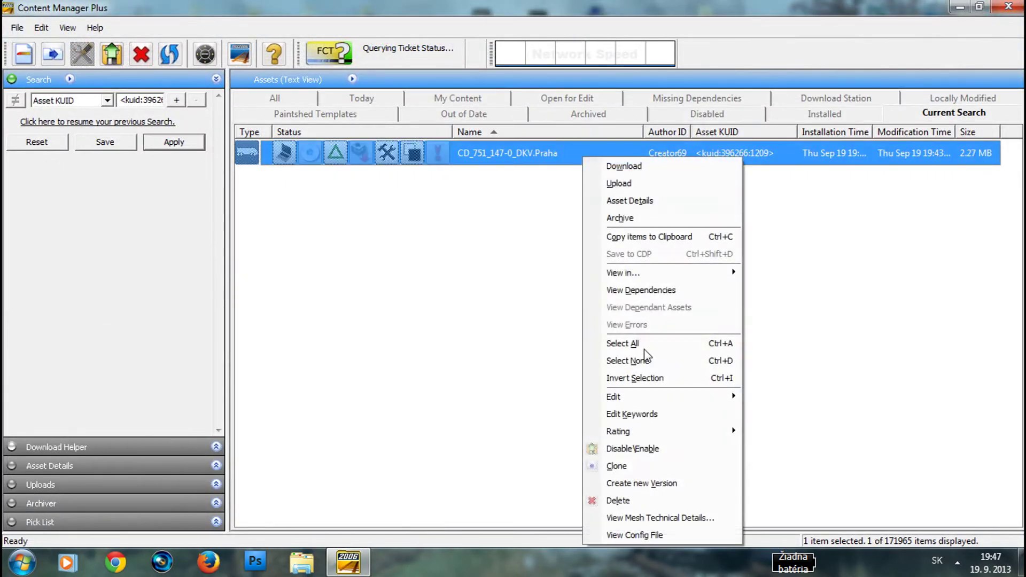
{"action": "mouse_move", "coordinate": [658, 396]}
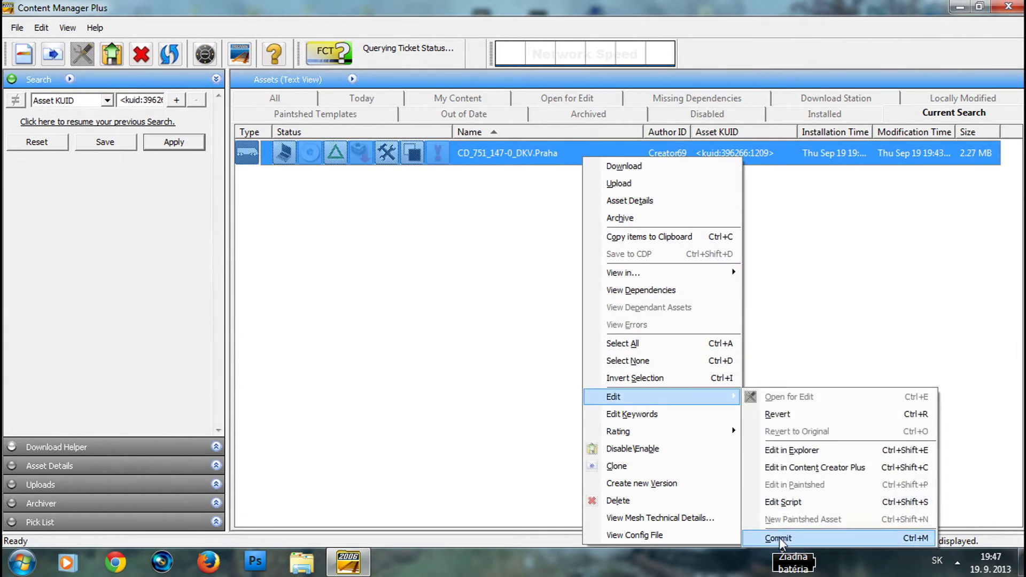
{"action": "left_click", "coordinate": [779, 538]}
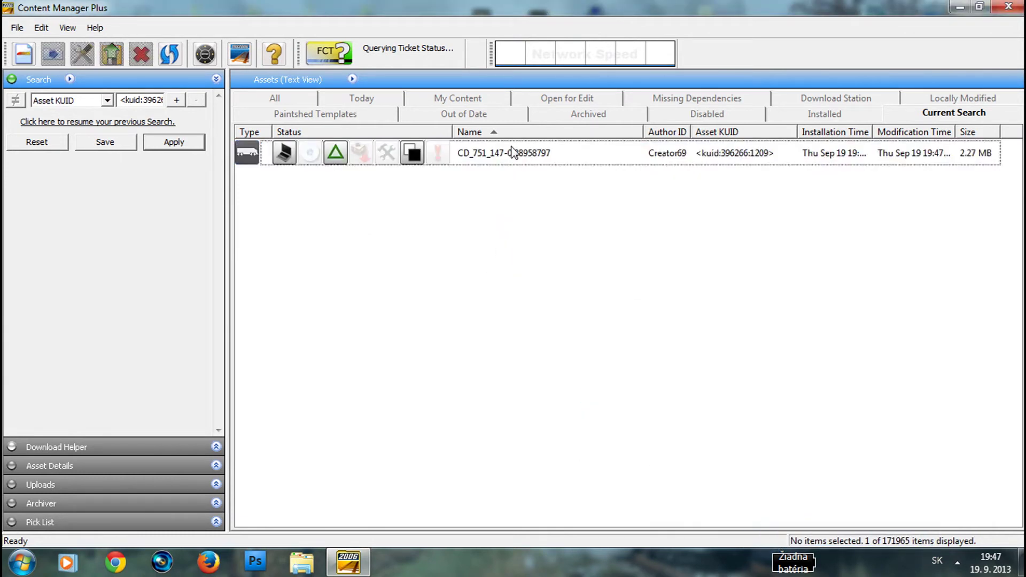
Open the renamed locomotive for editing in Explorer and open its config file.
{"action": "left_click", "coordinate": [522, 161]}
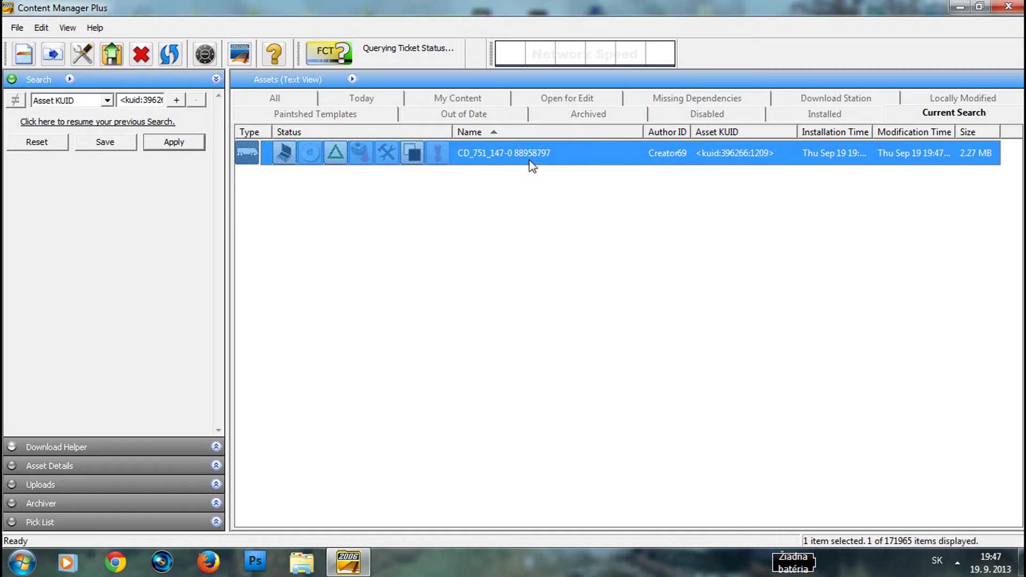
{"action": "right_click", "coordinate": [490, 161]}
{"action": "mouse_move", "coordinate": [513, 402]}
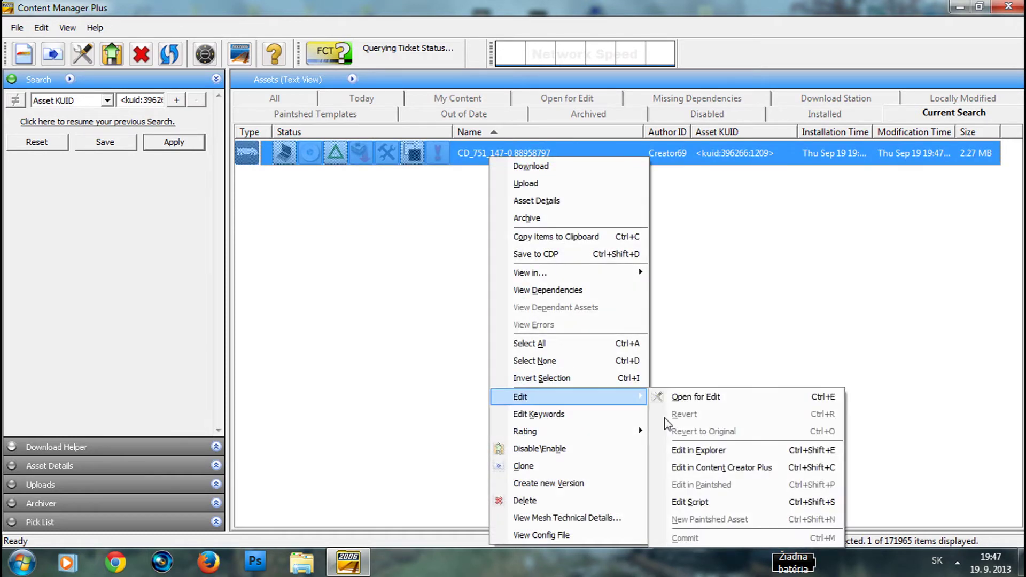
{"action": "left_click", "coordinate": [684, 449]}
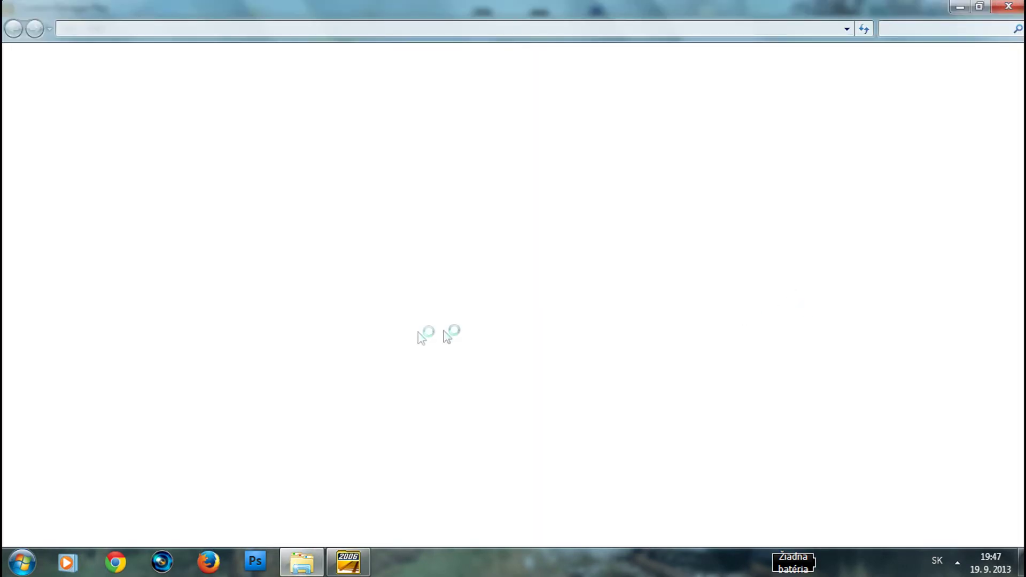
{"action": "left_click", "coordinate": [213, 320]}
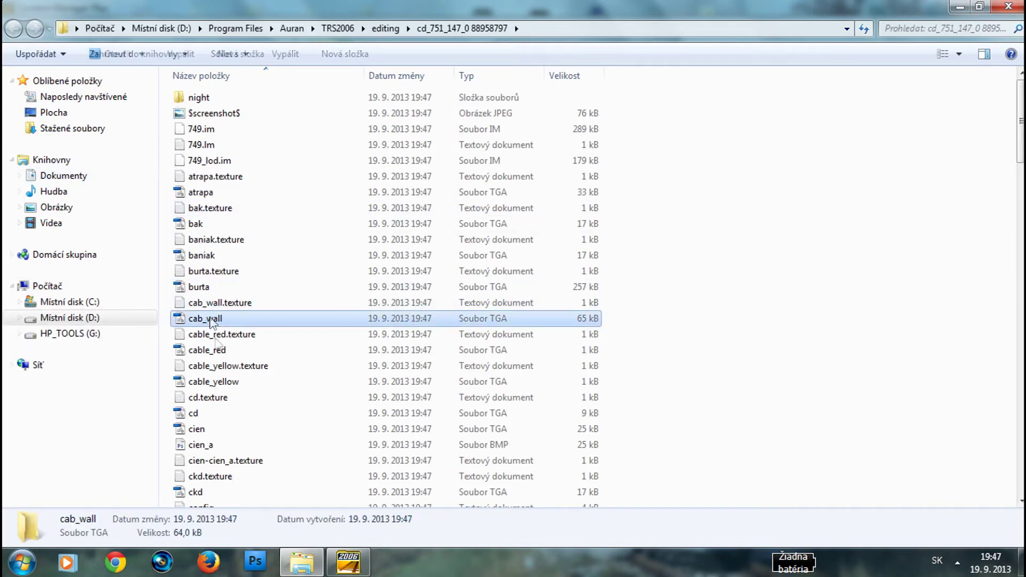
{"action": "scroll", "coordinate": [210, 374], "scroll_direction": "down", "scroll_amount": 5}
{"action": "scroll", "coordinate": [210, 394], "scroll_direction": "down", "scroll_amount": 1}
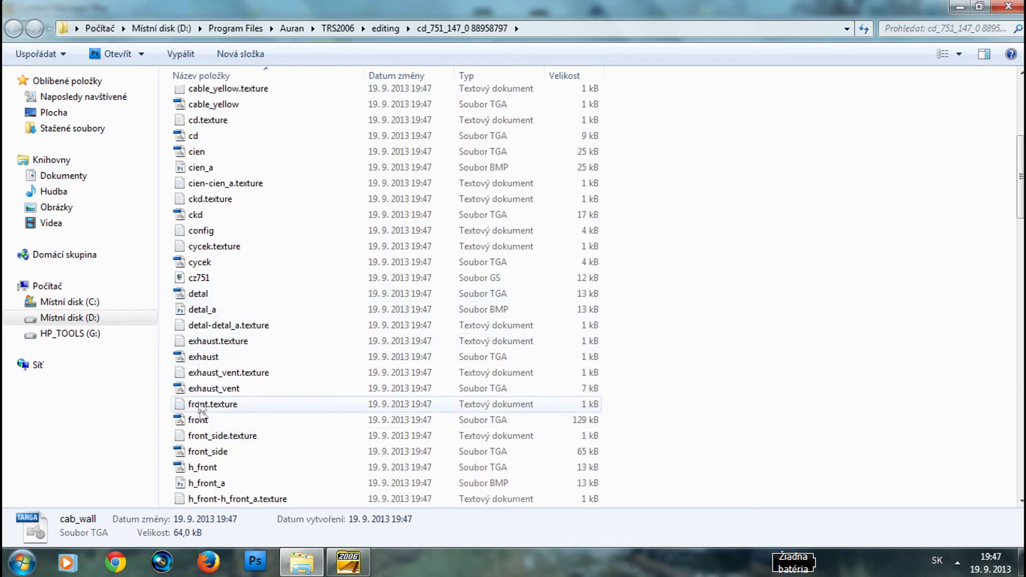
{"action": "double_click", "coordinate": [198, 231]}
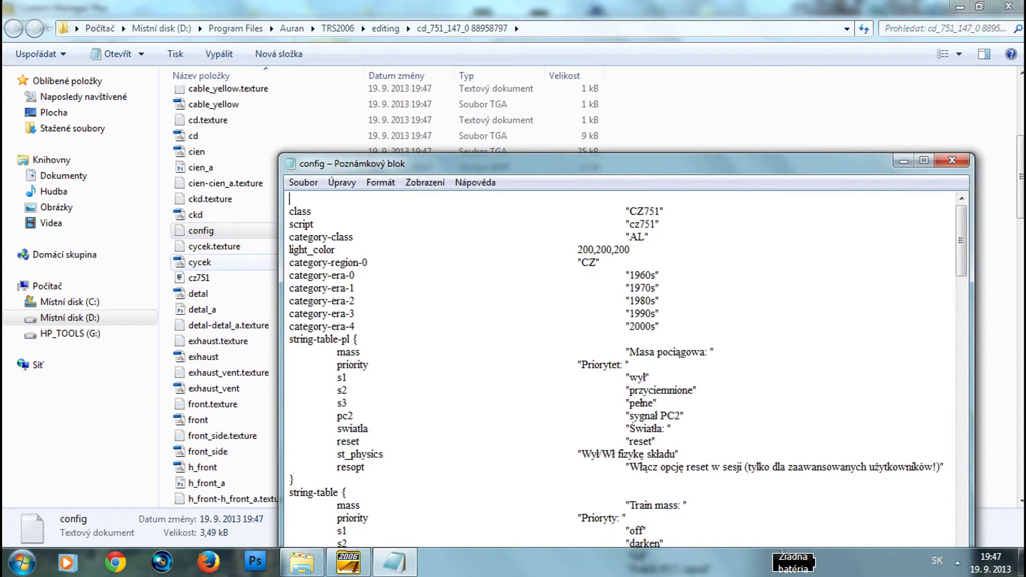
Check the name and contact-email entries in the reopened config file, and close the file and its folder.
{"action": "scroll", "coordinate": [619, 369], "scroll_direction": "down", "scroll_amount": 20}
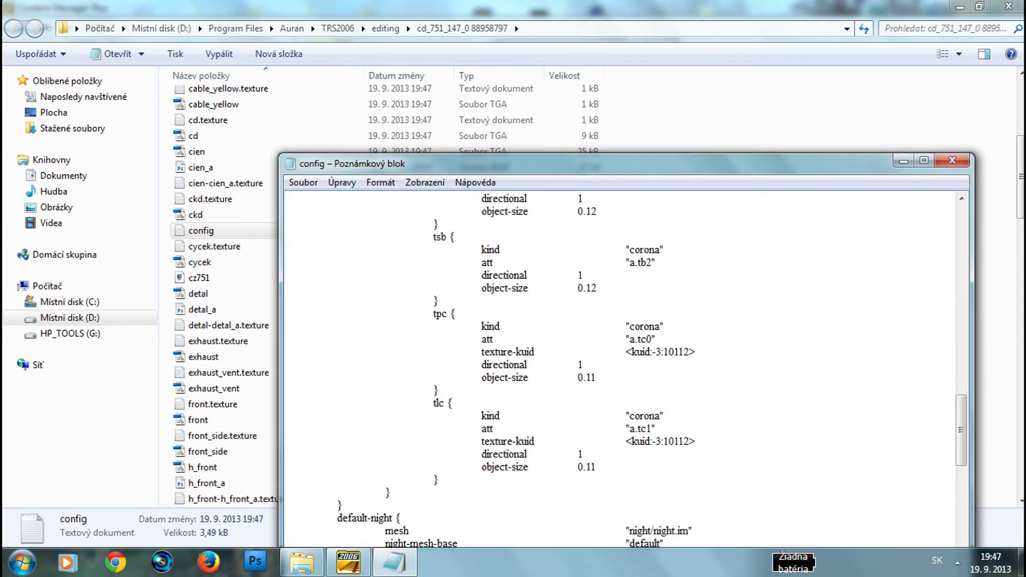
{"action": "scroll", "coordinate": [620, 368], "scroll_direction": "down", "scroll_amount": 5}
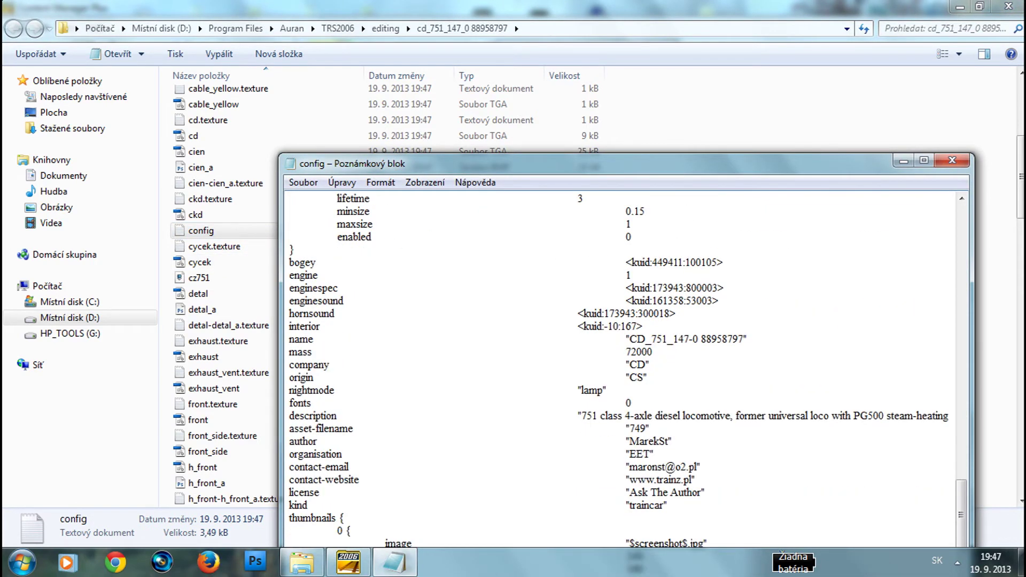
{"action": "left_click_drag", "start_coordinate": [735, 339], "coordinate": [712, 339]}
{"action": "left_click_drag", "start_coordinate": [626, 467], "coordinate": [700, 467]}
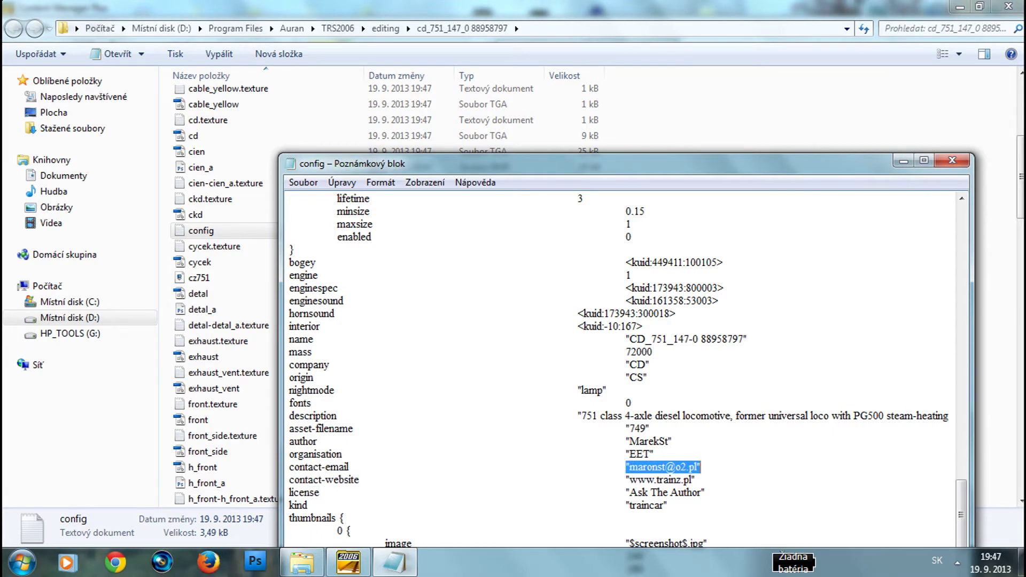
{"action": "left_click", "coordinate": [949, 161]}
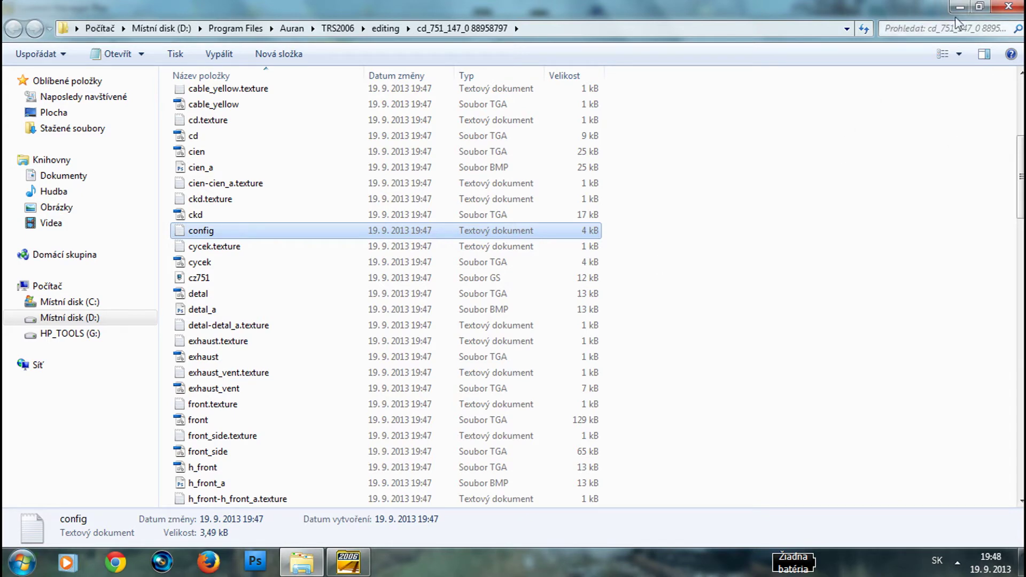
{"action": "left_click", "coordinate": [1008, 6]}
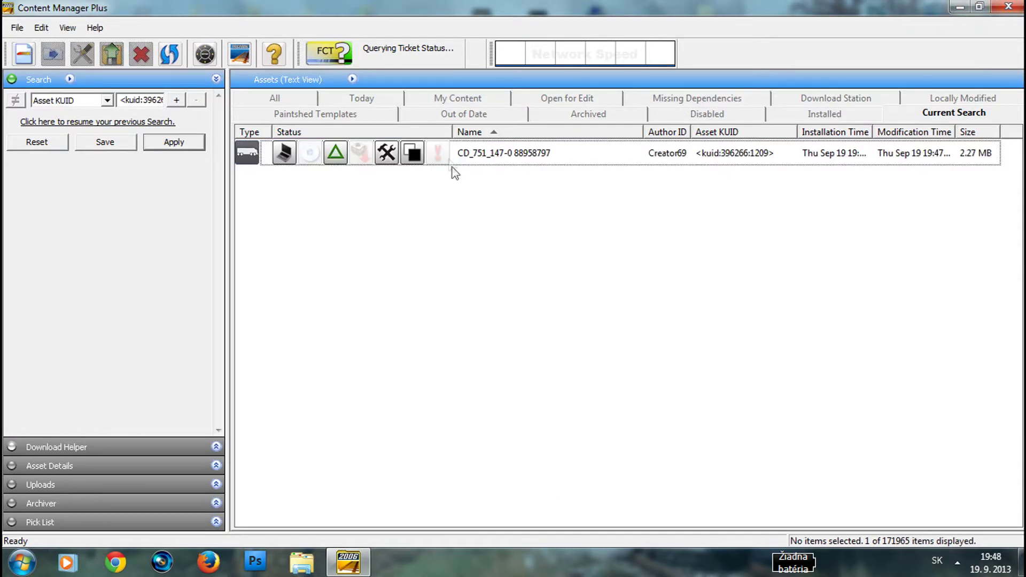
{"action": "right_click", "coordinate": [449, 152]}
{"action": "mouse_move", "coordinate": [524, 389]}
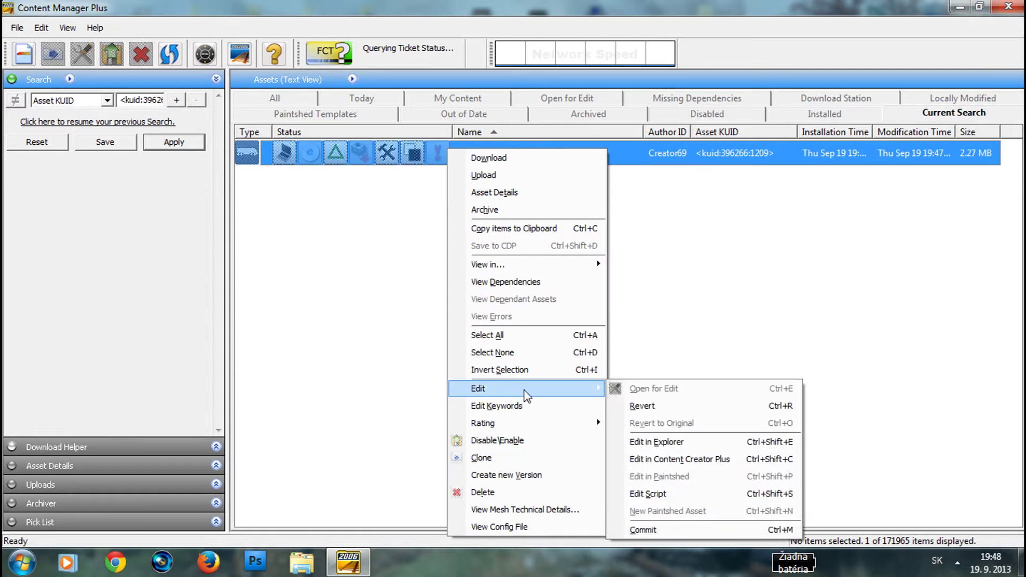
{"action": "left_click", "coordinate": [662, 460]}
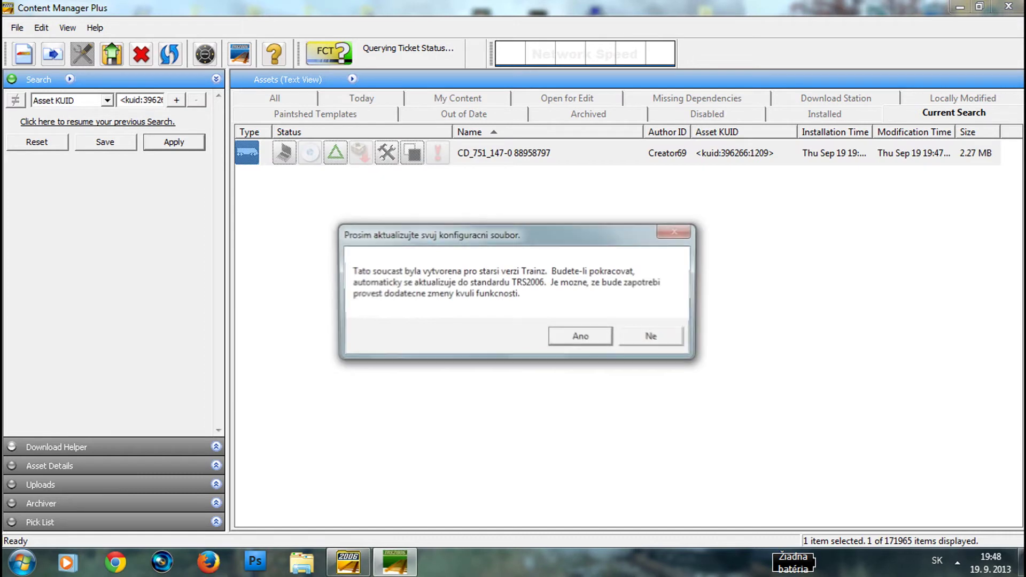
{"action": "key", "text": "Return"}
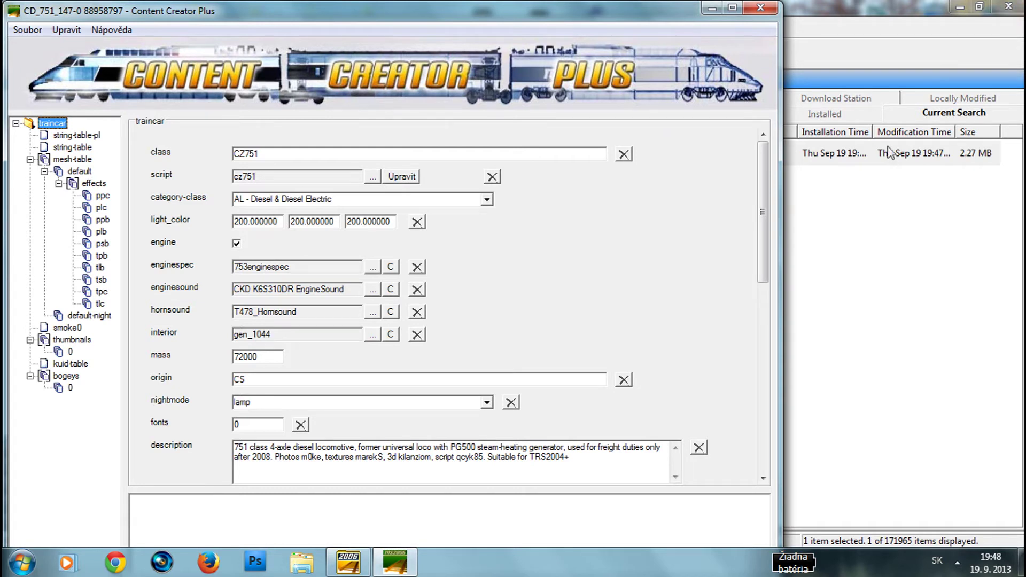
Examine the locomotive's effects, night mesh, thumbnail, kuid-table, string-table and default mesh, rotating the mesh previews.
{"action": "left_click", "coordinate": [101, 207]}
{"action": "left_click", "coordinate": [98, 255]}
{"action": "left_click", "coordinate": [89, 316]}
{"action": "left_click_drag", "start_coordinate": [708, 176], "coordinate": [713, 224]}
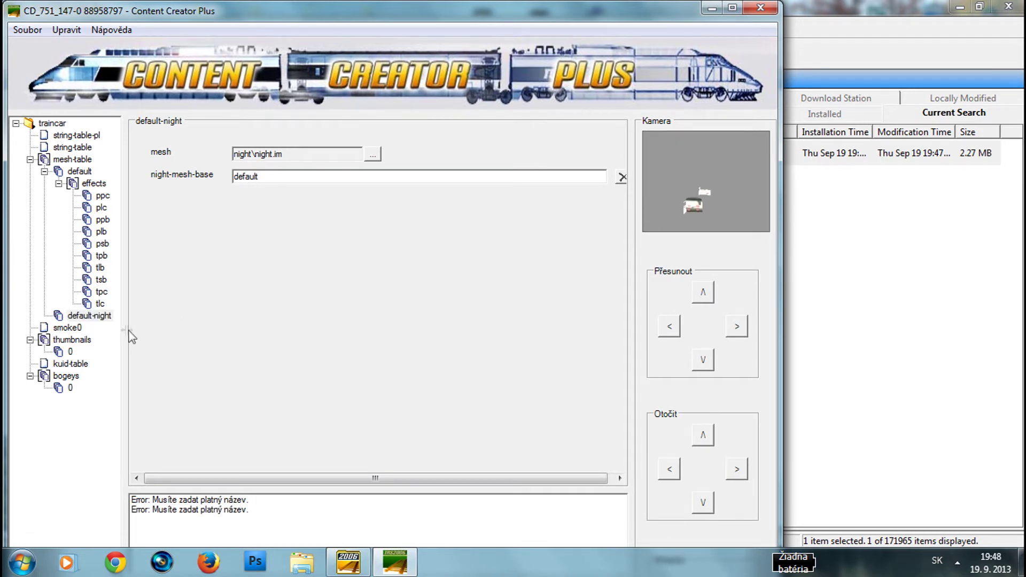
{"action": "left_click", "coordinate": [67, 340]}
{"action": "left_click", "coordinate": [70, 351]}
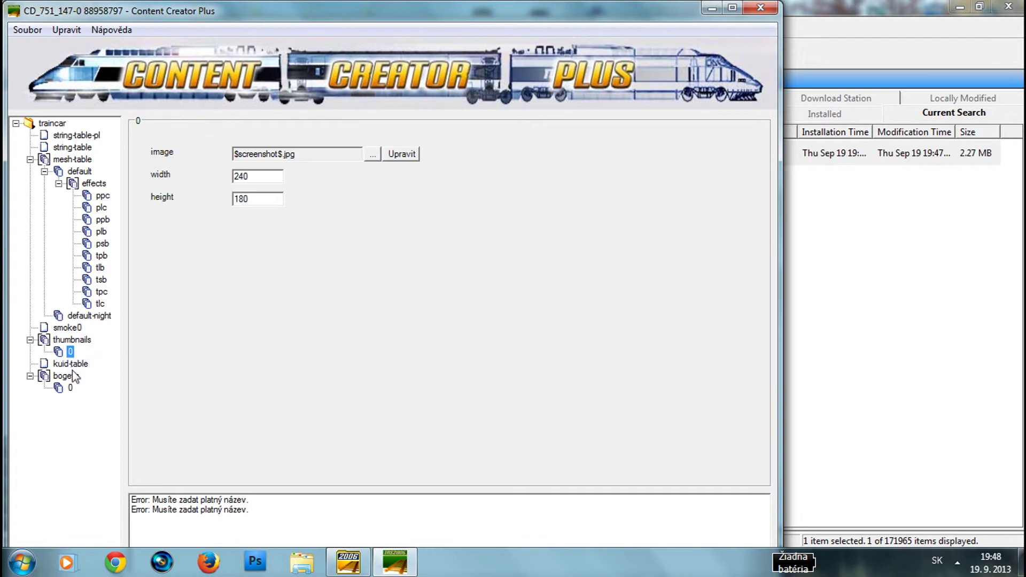
{"action": "left_click", "coordinate": [70, 363]}
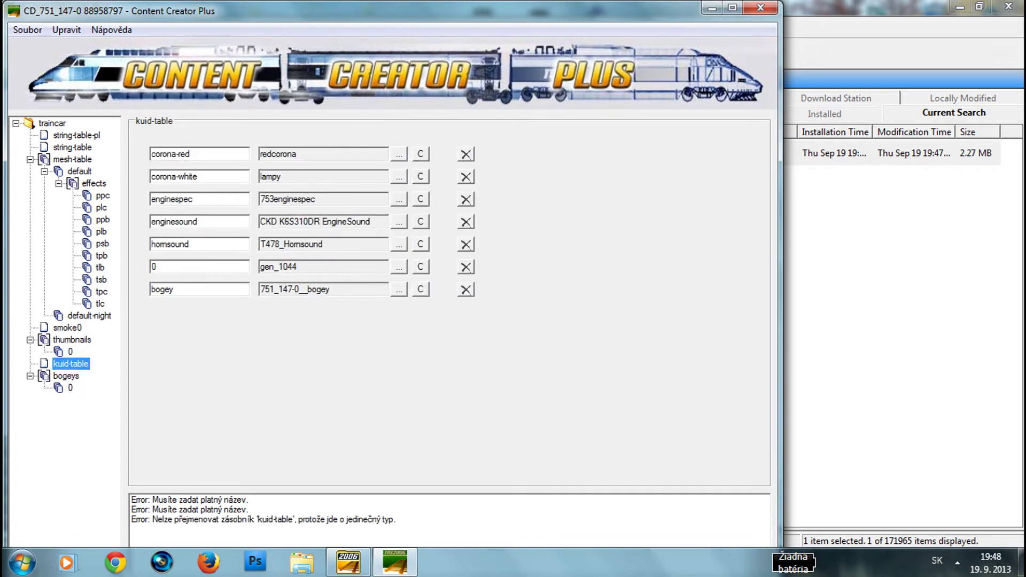
{"action": "left_click", "coordinate": [65, 149]}
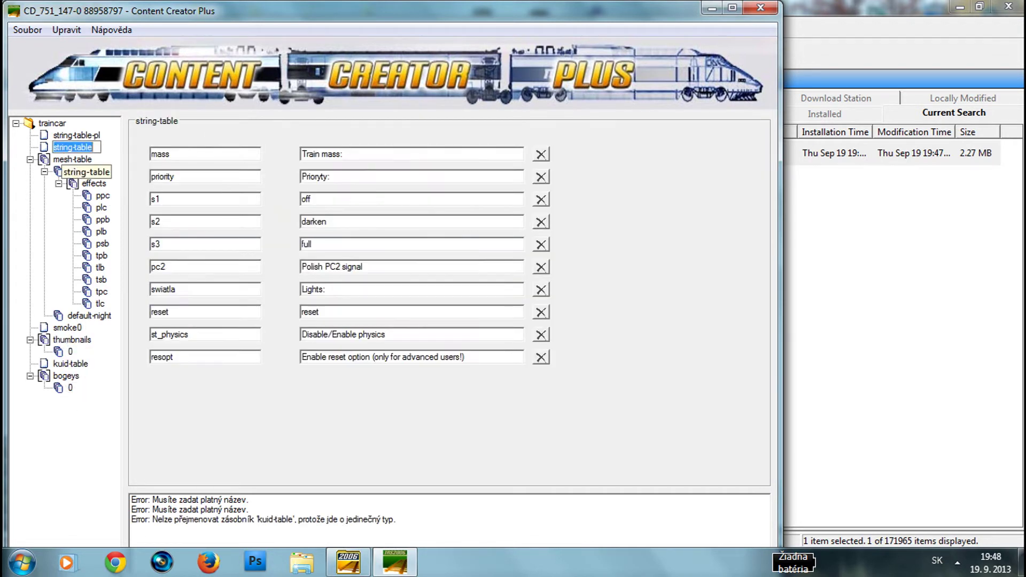
{"action": "left_click", "coordinate": [67, 172]}
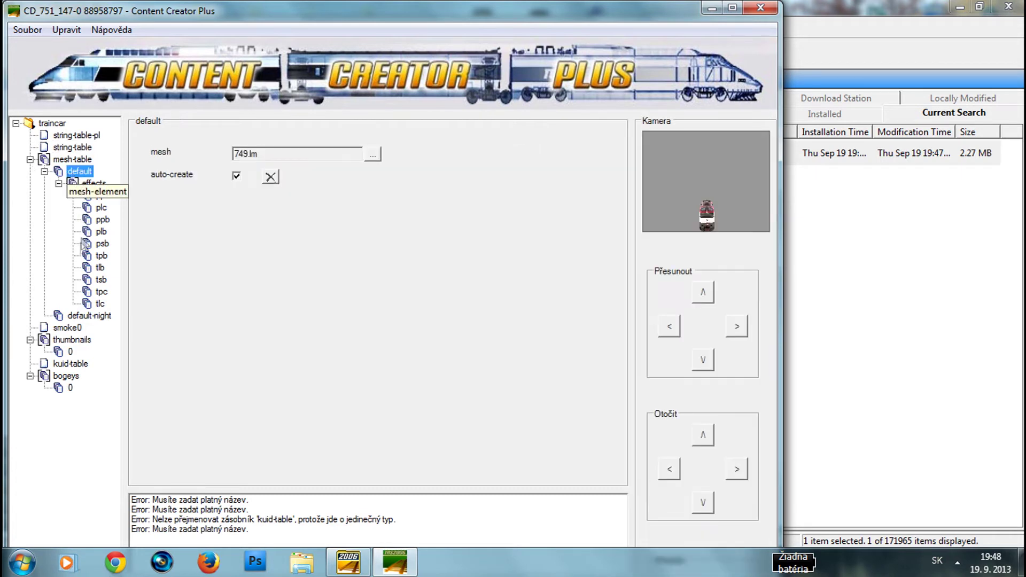
{"action": "left_click_drag", "start_coordinate": [703, 174], "coordinate": [695, 197]}
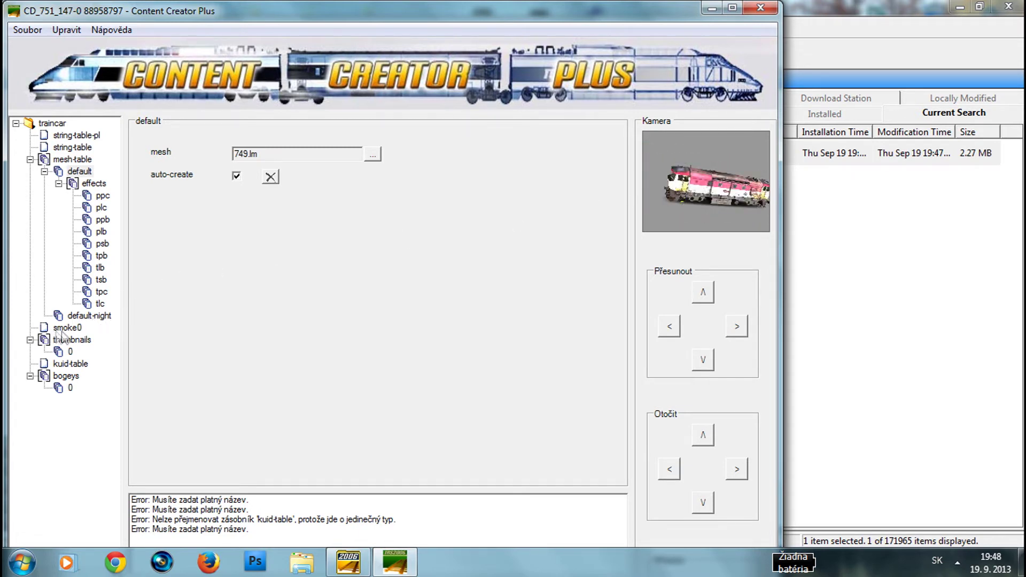
Open entry 0 under bogeys and bring up the asset browser for its bogey.
{"action": "double_click", "coordinate": [68, 377]}
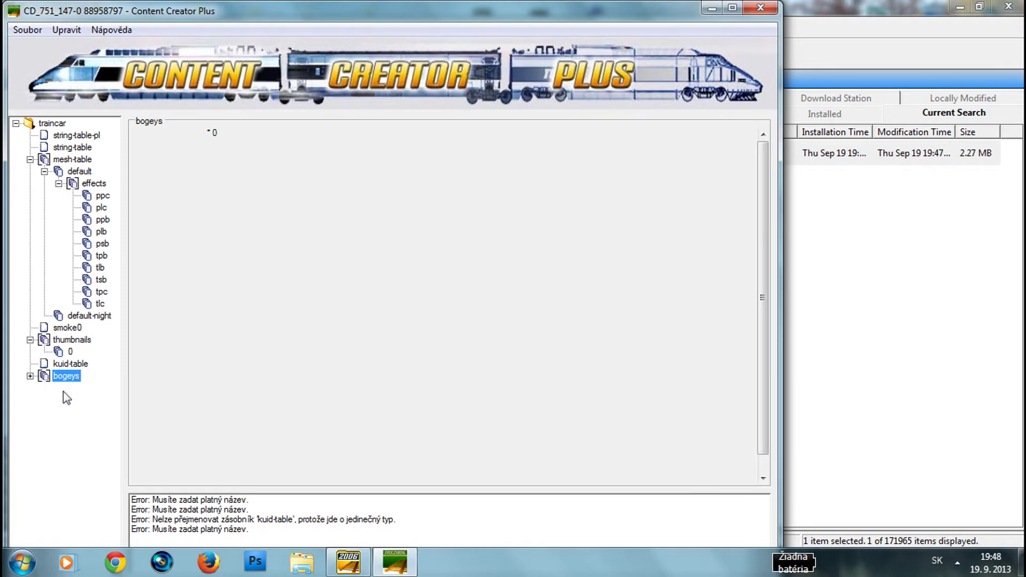
{"action": "left_click", "coordinate": [30, 376]}
{"action": "left_click", "coordinate": [70, 387]}
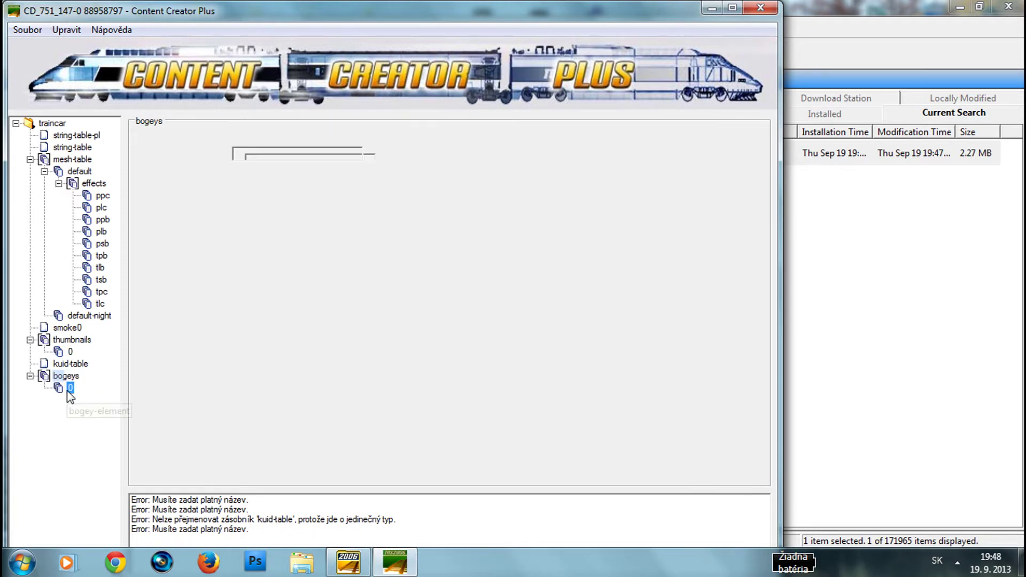
{"action": "left_click", "coordinate": [372, 155]}
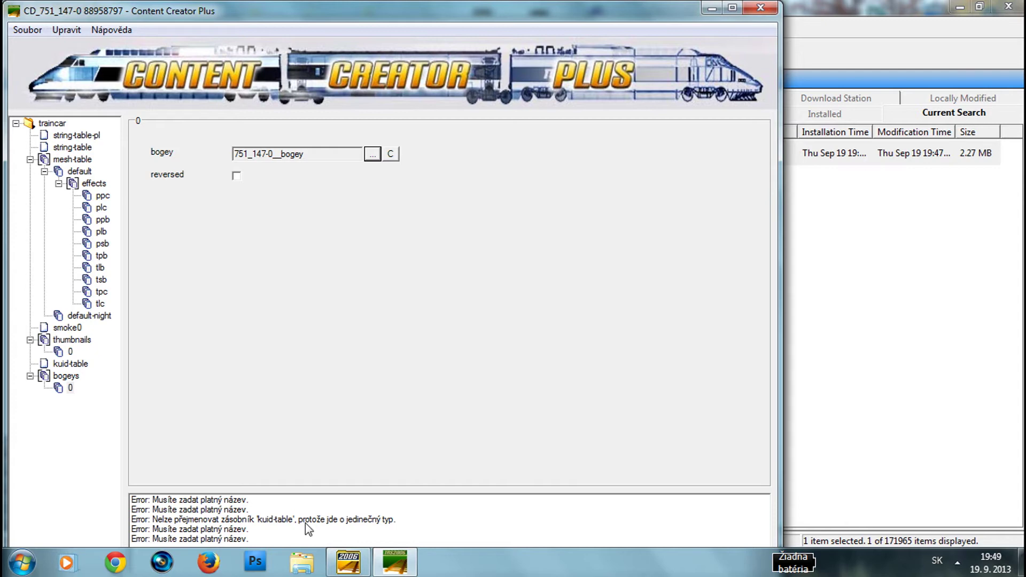
{"action": "right_click", "coordinate": [394, 562]}
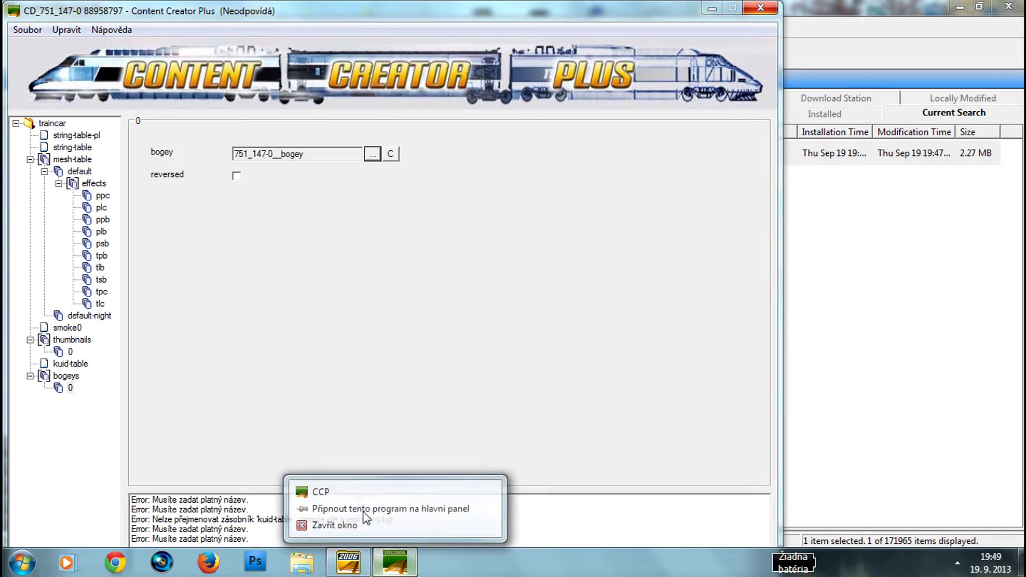
{"action": "left_click", "coordinate": [533, 350]}
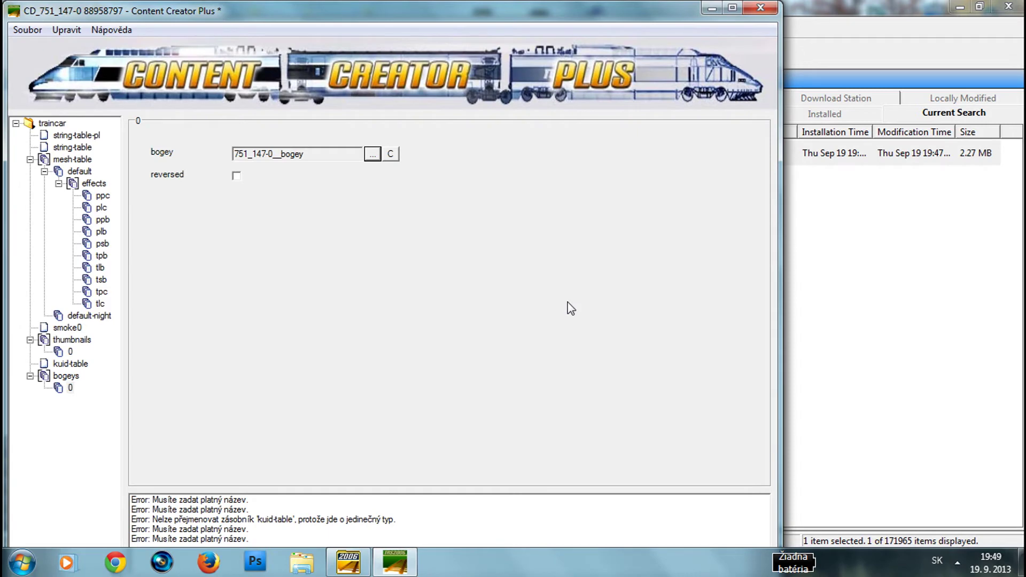
{"action": "left_click", "coordinate": [348, 562]}
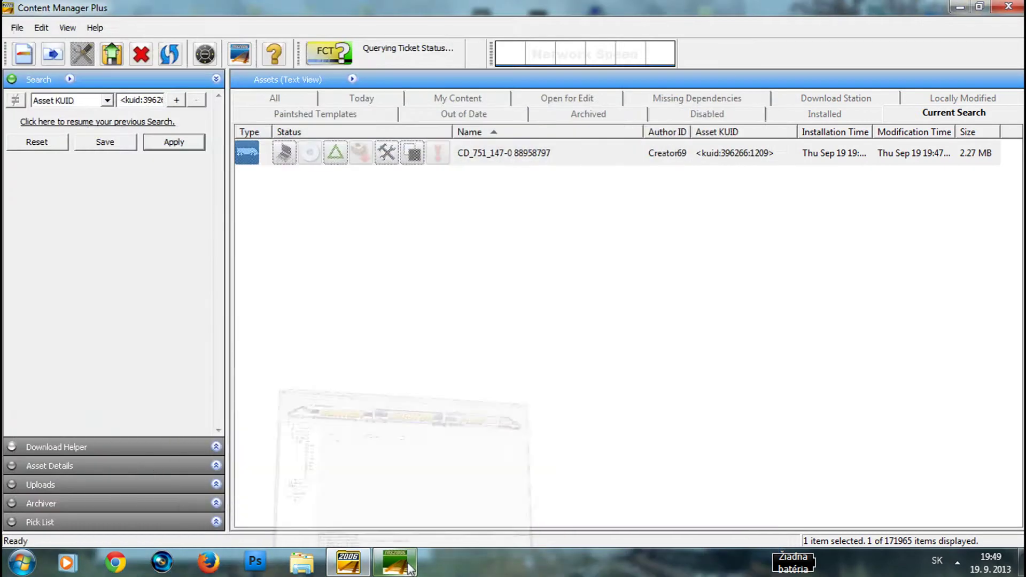
{"action": "left_click", "coordinate": [395, 562]}
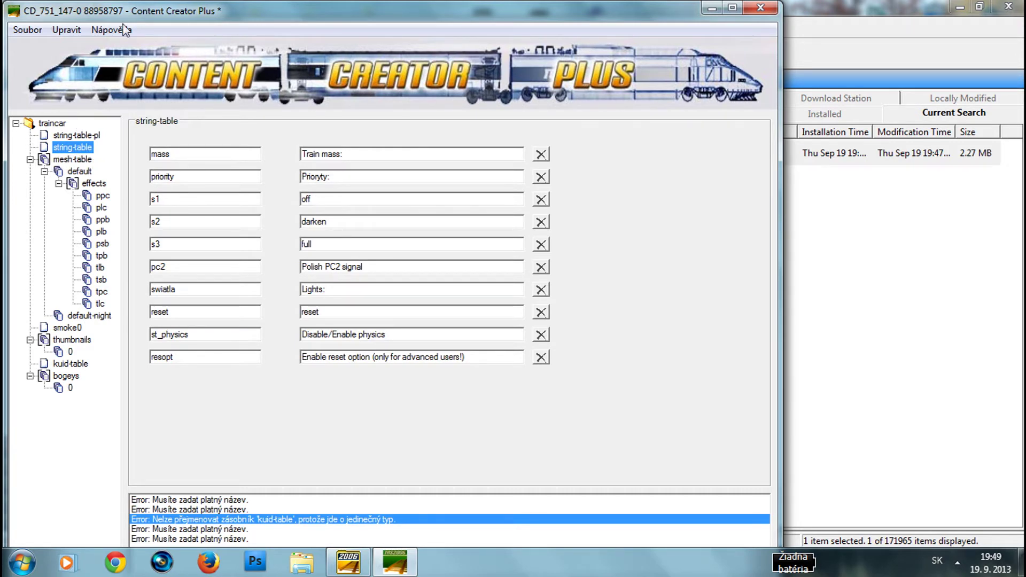
Open the kuid-table and start choosing a replacement asset for the gen_1044 entry.
{"action": "left_click", "coordinate": [71, 363]}
{"action": "left_click", "coordinate": [71, 363]}
{"action": "left_click", "coordinate": [401, 268]}
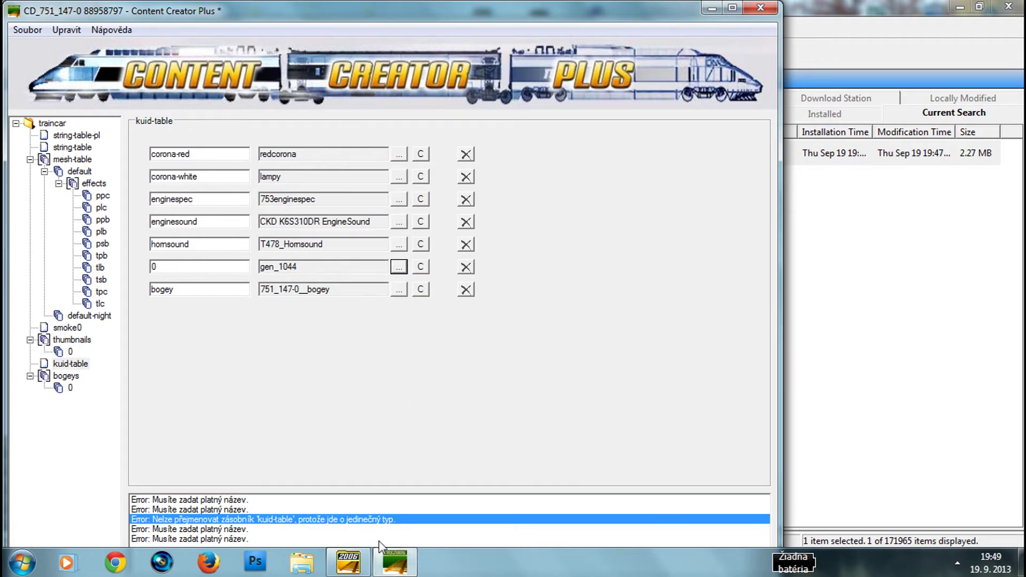
{"action": "left_click", "coordinate": [353, 561]}
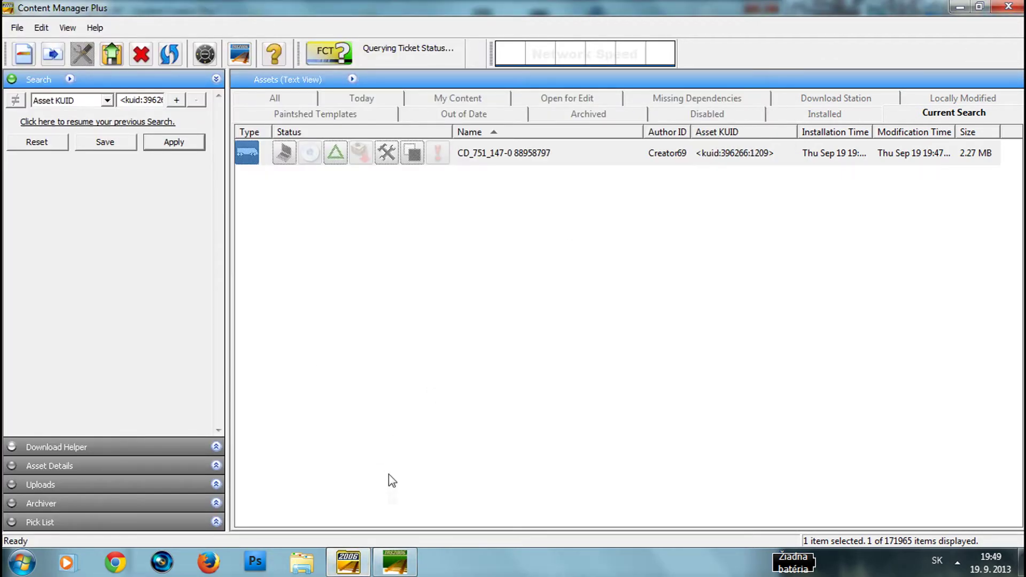
{"action": "left_click", "coordinate": [387, 560]}
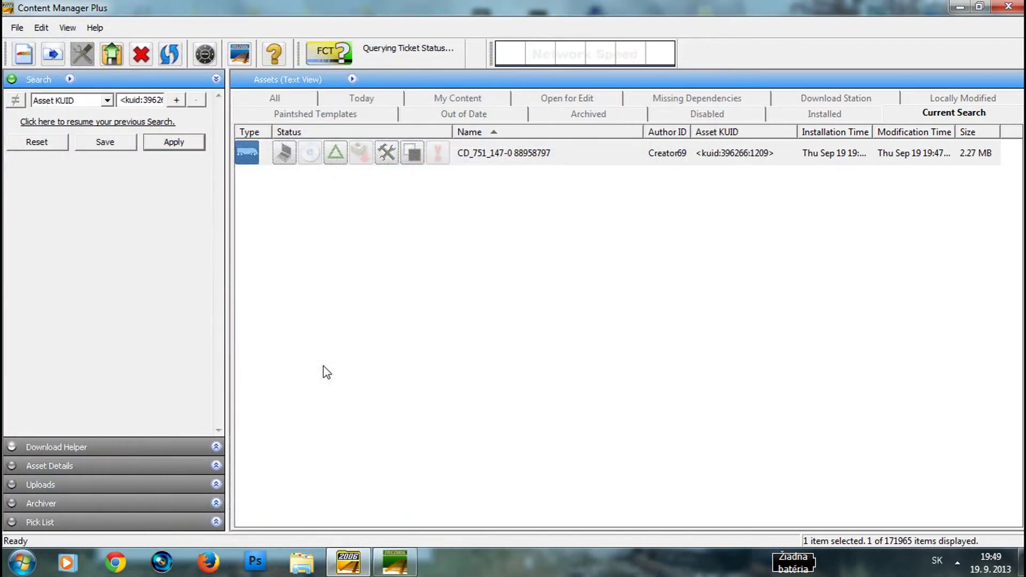
{"action": "left_click", "coordinate": [398, 566]}
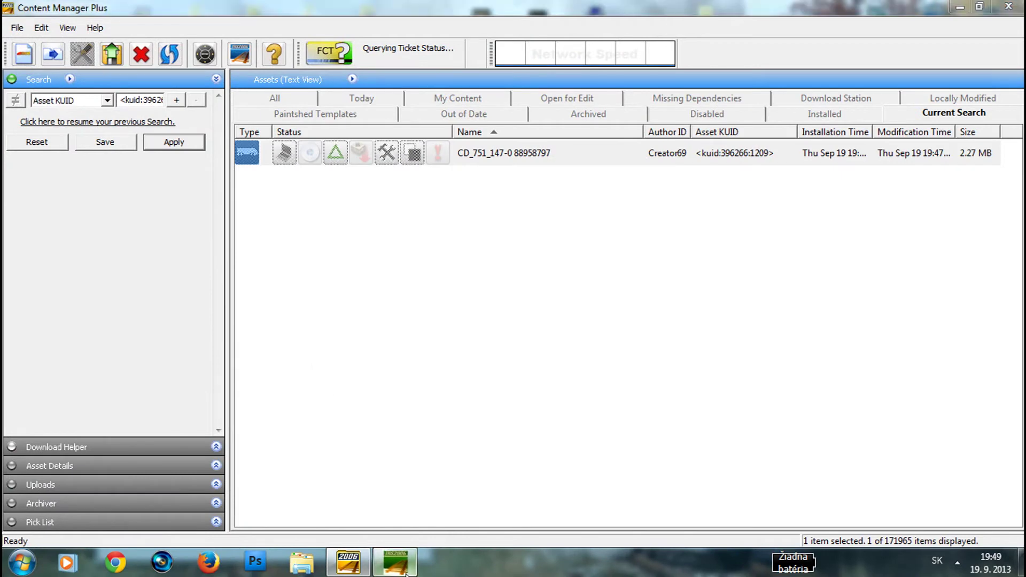
{"action": "left_click", "coordinate": [368, 562]}
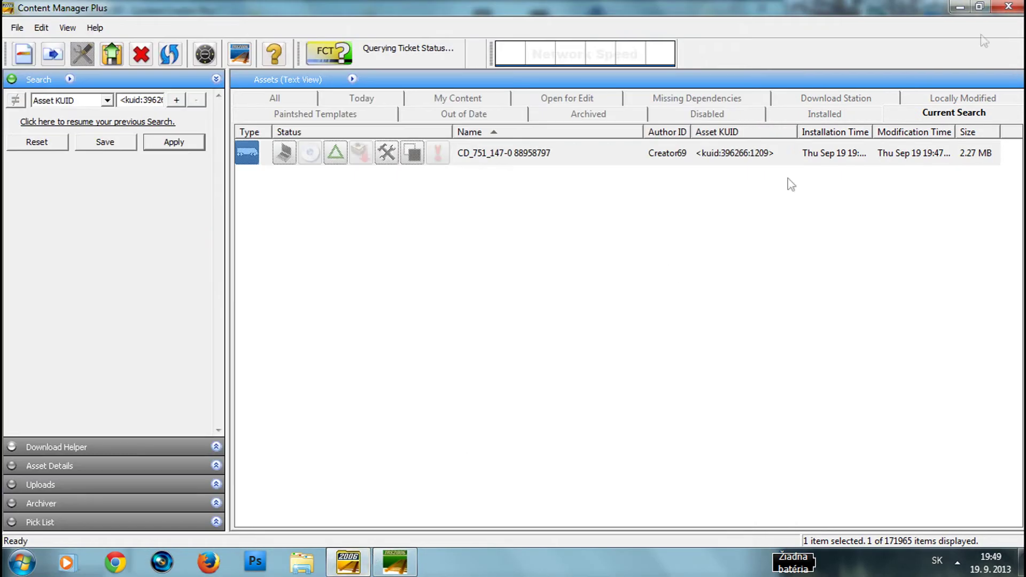
Close Content Manager Plus and arrange the KUIDBrowser and Content Creator Plus windows side by side.
{"action": "left_click", "coordinate": [1003, 6]}
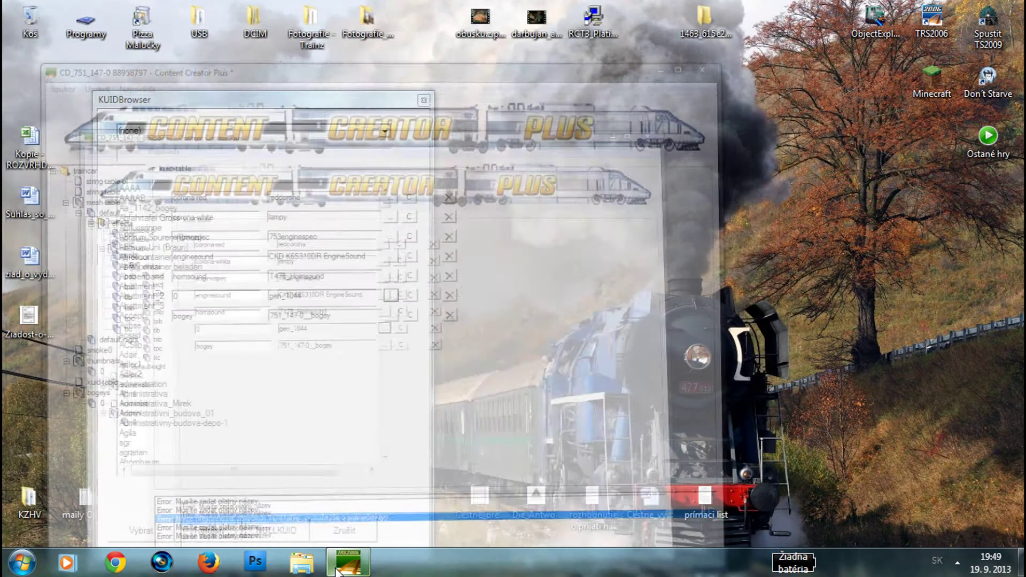
{"action": "left_click", "coordinate": [348, 562]}
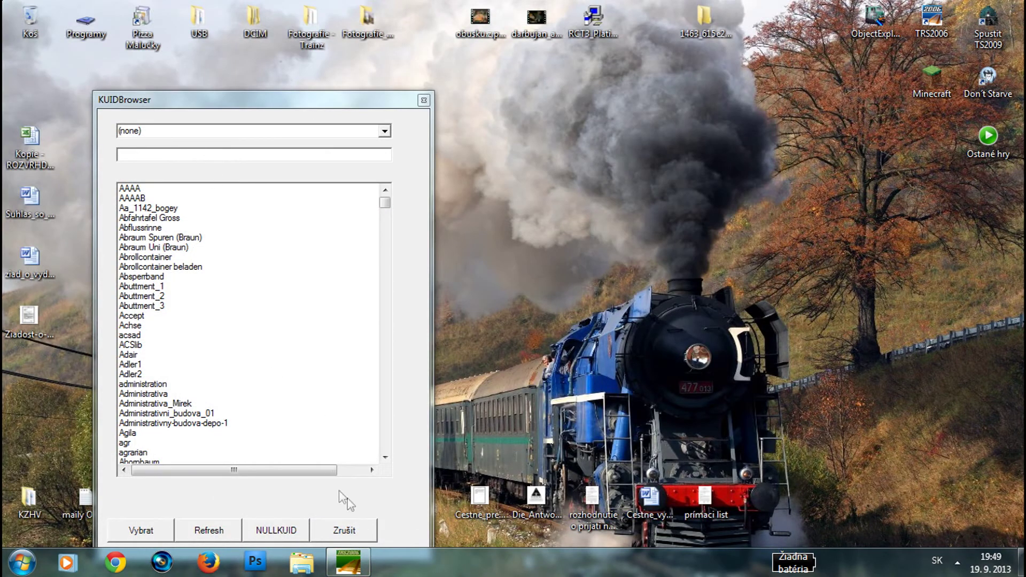
{"action": "left_click_drag", "start_coordinate": [238, 103], "coordinate": [160, 105]}
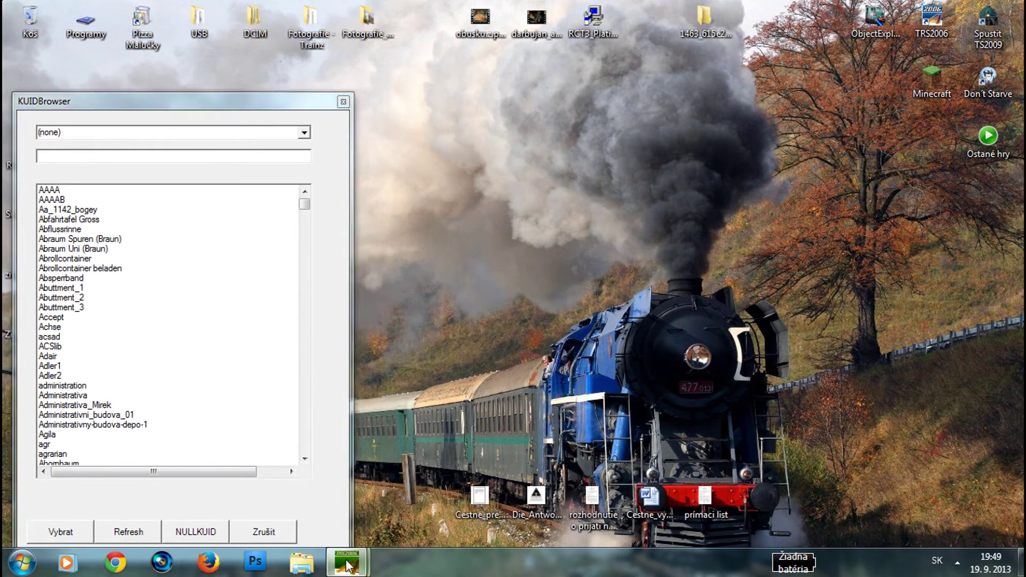
{"action": "mouse_move", "coordinate": [346, 561]}
{"action": "left_click", "coordinate": [284, 483]}
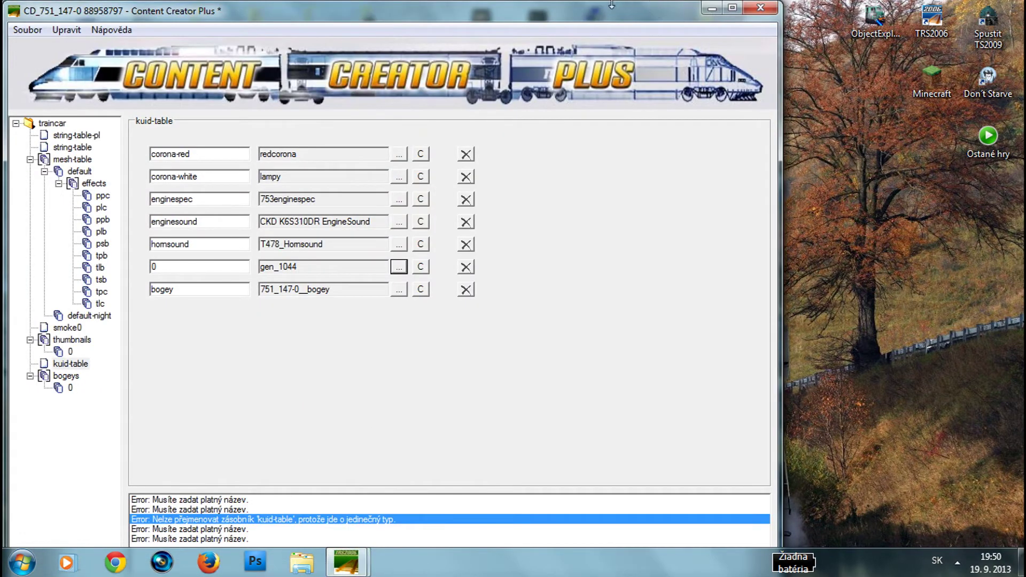
{"action": "left_click_drag", "start_coordinate": [603, 15], "coordinate": [915, 36]}
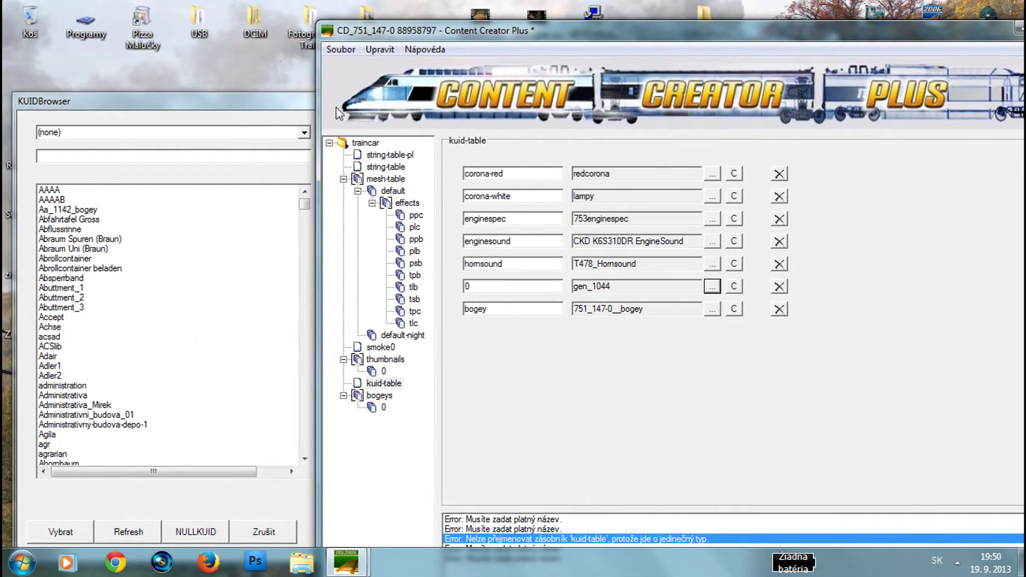
Filter the KUIDBrowser asset list to the interior category.
{"action": "left_click", "coordinate": [714, 287]}
{"action": "left_click", "coordinate": [304, 133]}
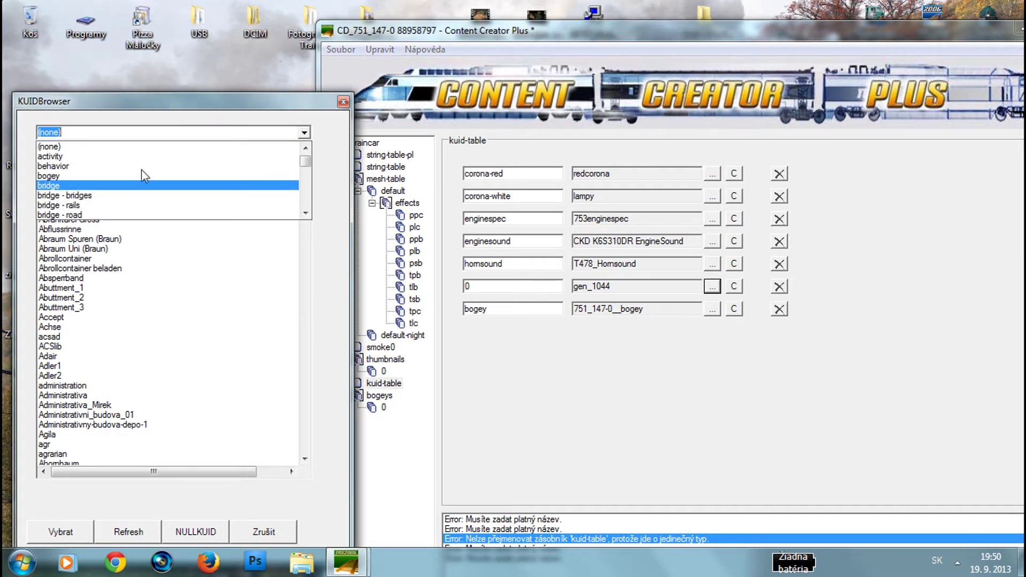
{"action": "left_click_drag", "start_coordinate": [304, 160], "coordinate": [287, 202]}
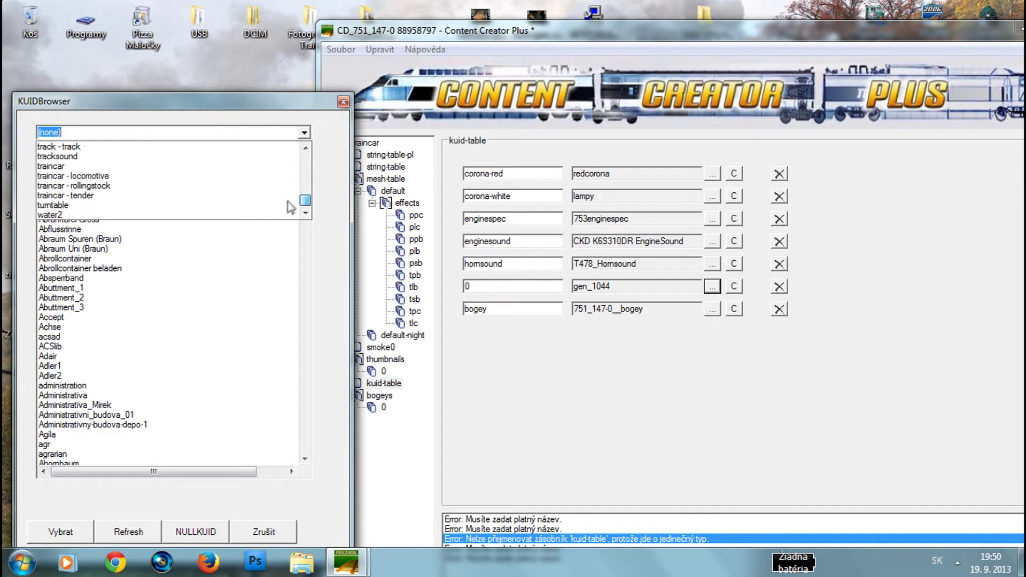
{"action": "left_click_drag", "start_coordinate": [293, 193], "coordinate": [292, 176]}
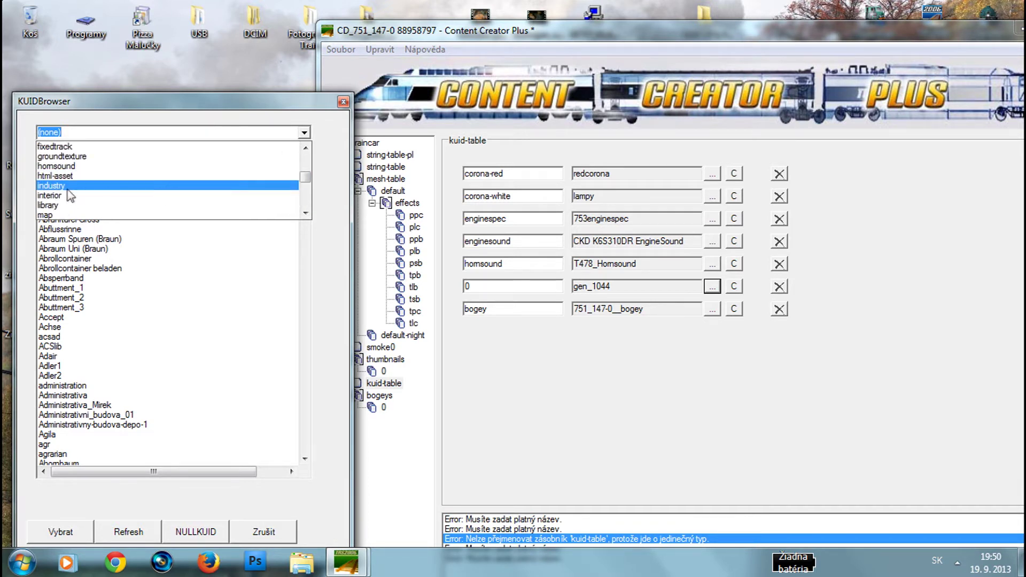
{"action": "left_click", "coordinate": [225, 204]}
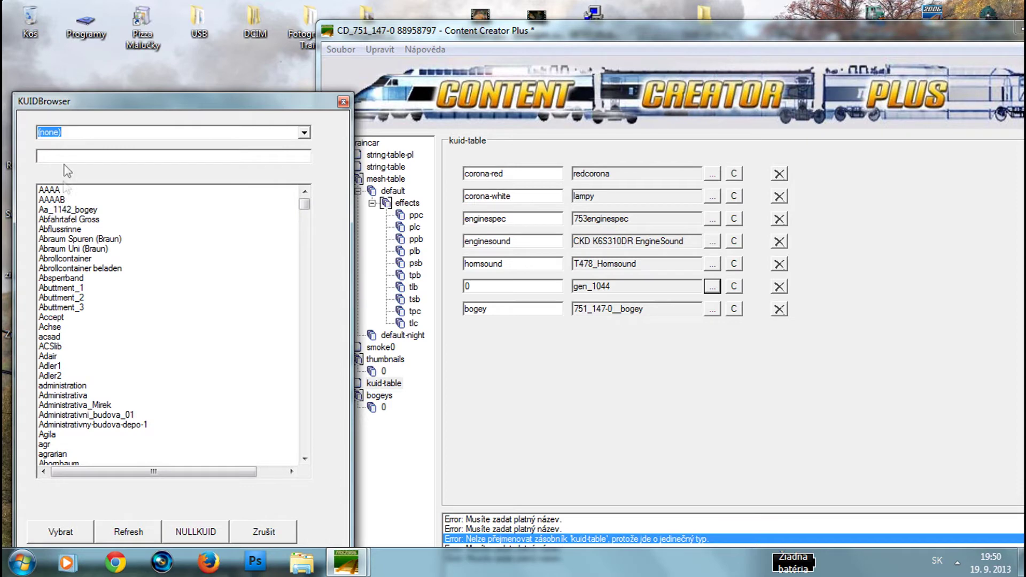
{"action": "left_click", "coordinate": [304, 132]}
{"action": "scroll", "coordinate": [70, 163], "scroll_direction": "up", "scroll_amount": 1}
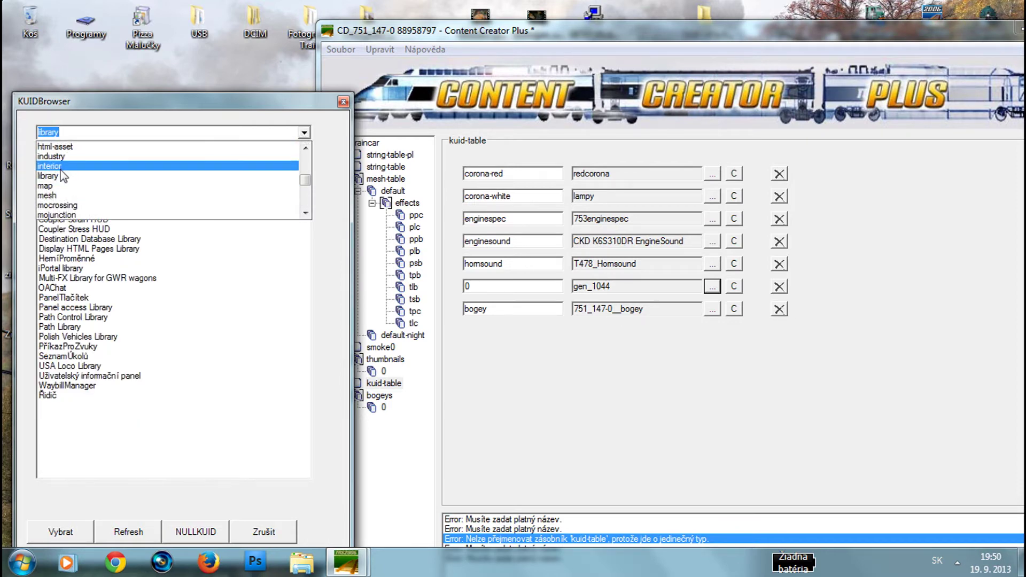
{"action": "left_click", "coordinate": [65, 166]}
{"action": "mouse_move", "coordinate": [304, 224]}
{"action": "left_mouse_down"}
{"action": "mouse_move", "coordinate": [291, 336]}
{"action": "mouse_move", "coordinate": [293, 211]}
{"action": "left_mouse_up"}
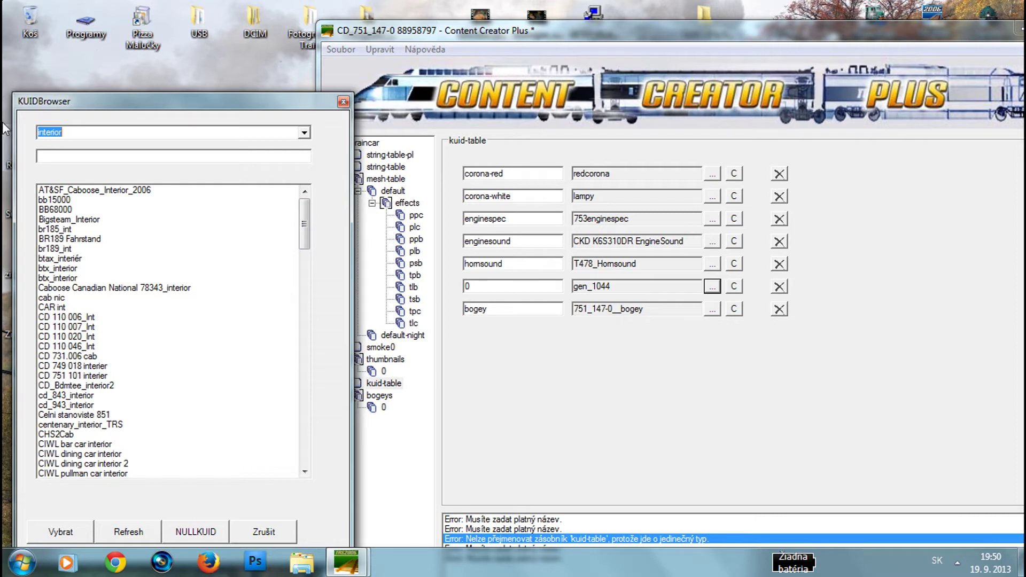
{"action": "key", "text": "Down"}
{"action": "key", "text": "Down"}
{"action": "key", "text": "Down"}
{"action": "key", "text": "Down"}
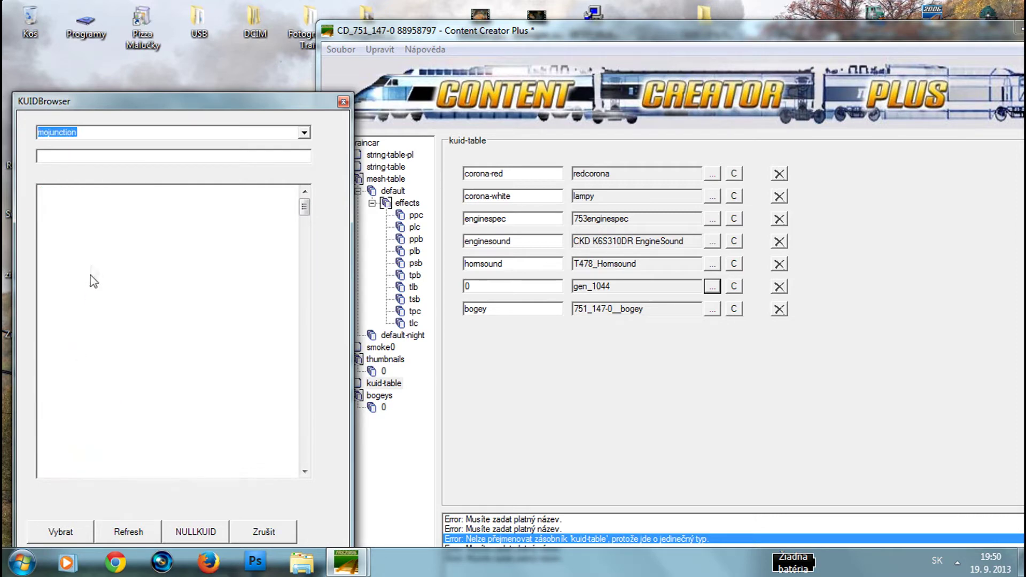
{"action": "key", "text": "Down"}
{"action": "key", "text": "Down"}
{"action": "key", "text": "Down"}
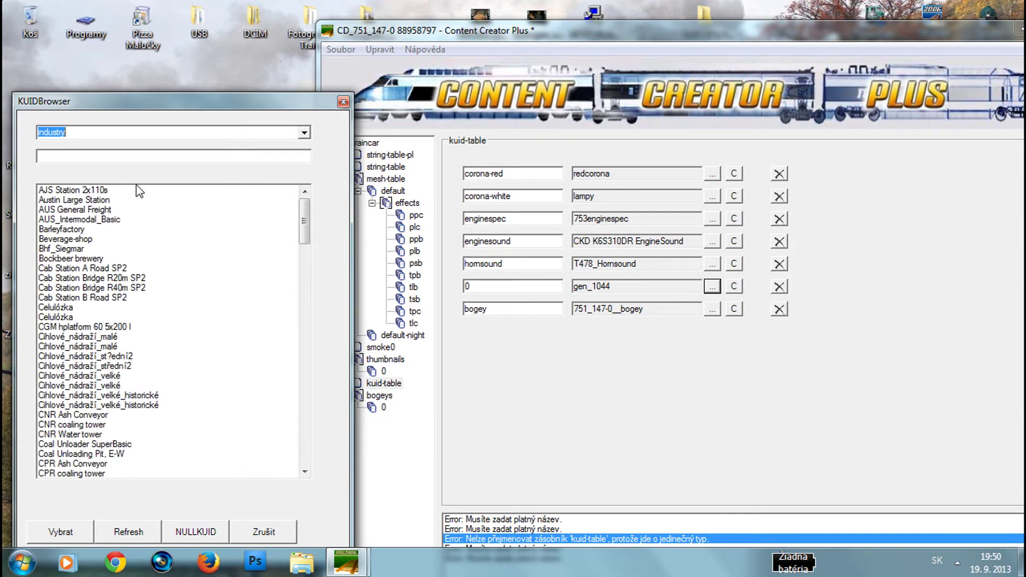
{"action": "key", "text": "Down"}
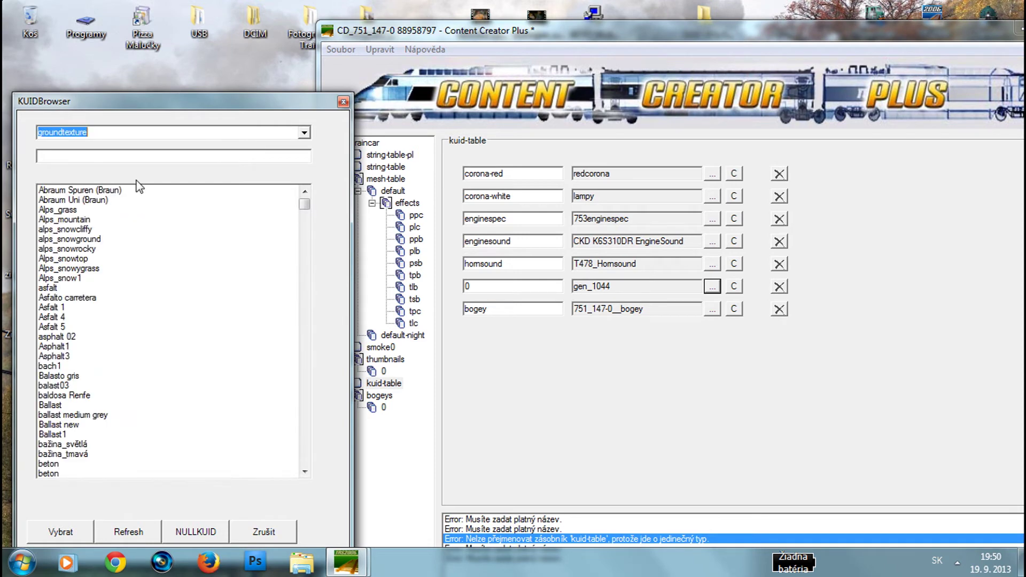
Return the asset list to the interior category and assign br185_int to entry 0 of the kuid-table.
{"action": "left_click", "coordinate": [308, 133]}
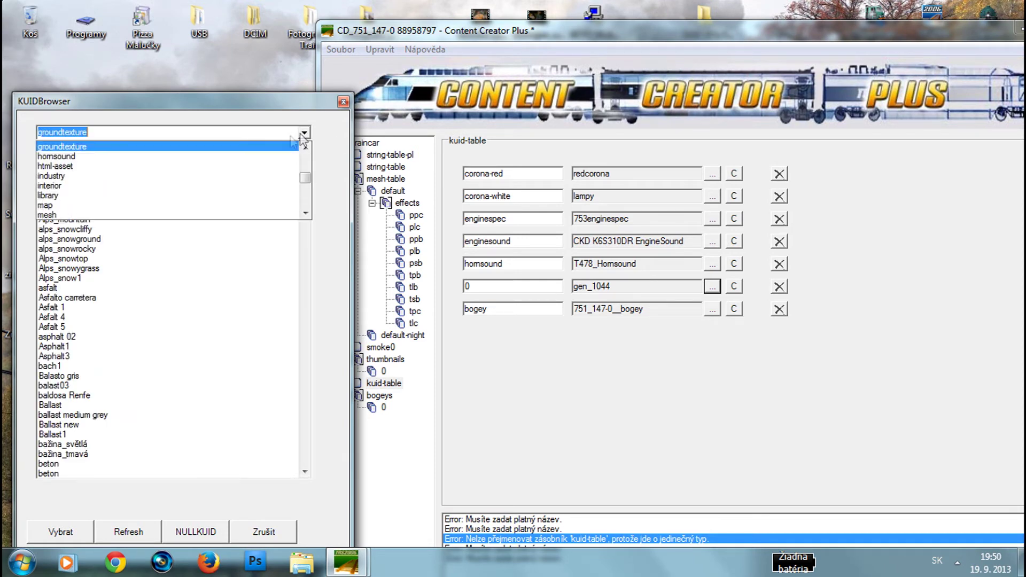
{"action": "left_click", "coordinate": [64, 198]}
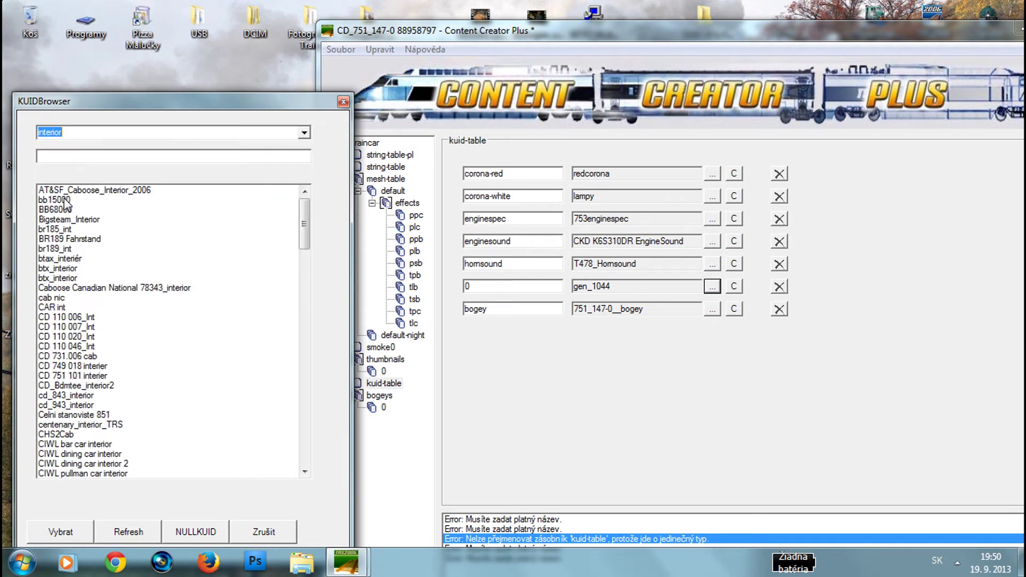
{"action": "double_click", "coordinate": [70, 230]}
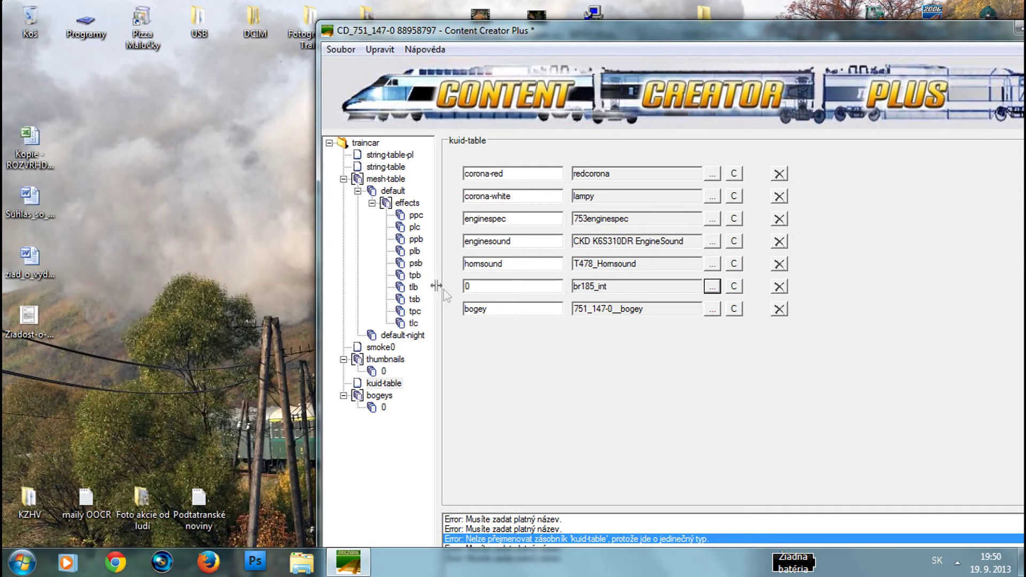
{"action": "key", "text": "shift+Tab"}
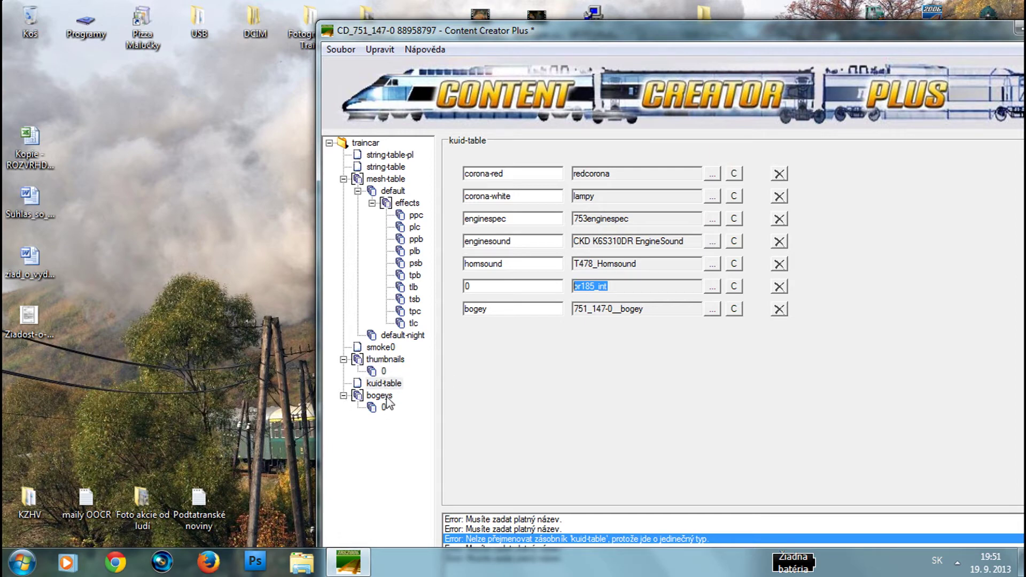
Replace the traincar's main interior asset with br185_int from the interior category.
{"action": "left_click", "coordinate": [365, 143]}
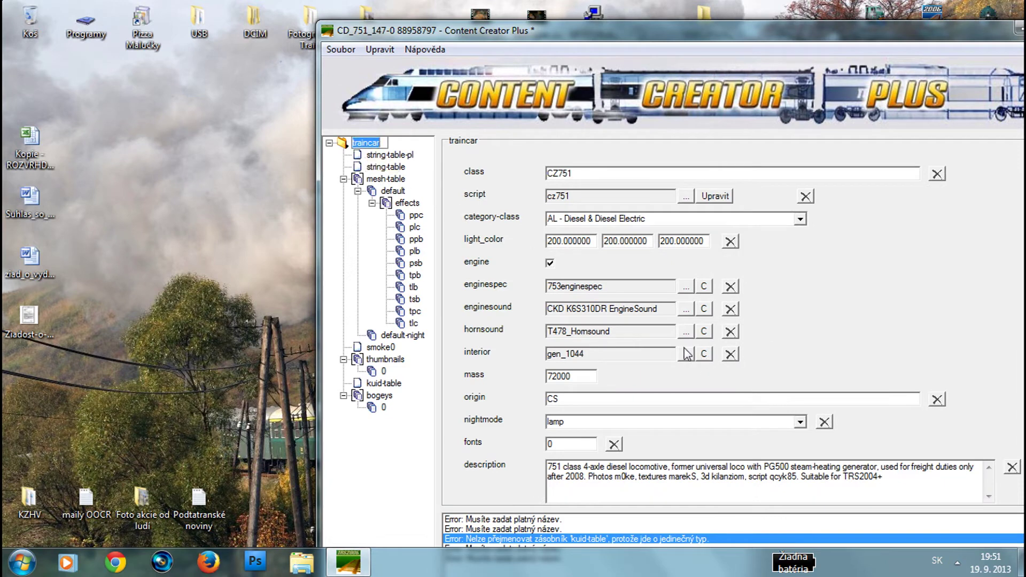
{"action": "left_click", "coordinate": [686, 354]}
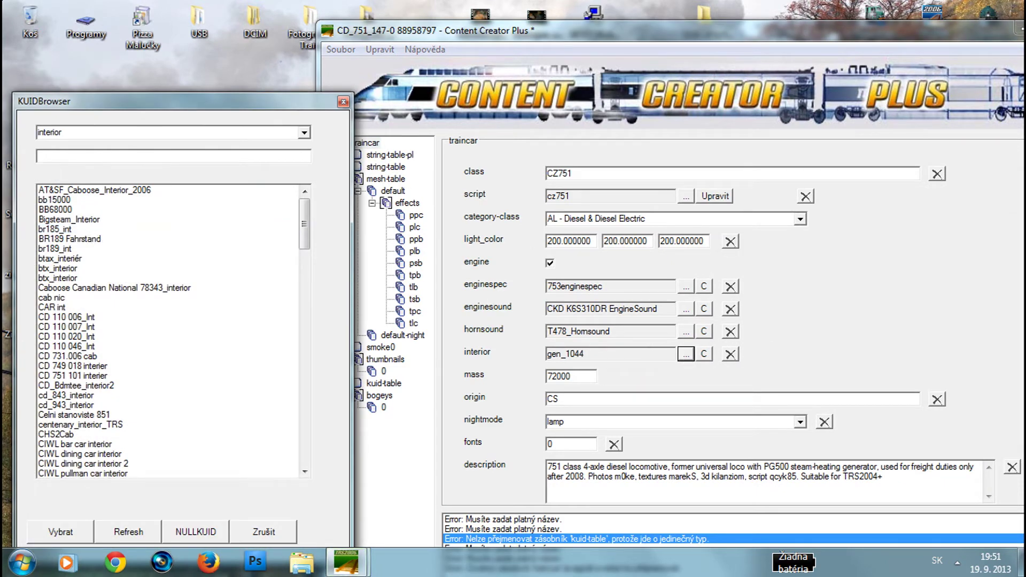
{"action": "key", "text": "End"}
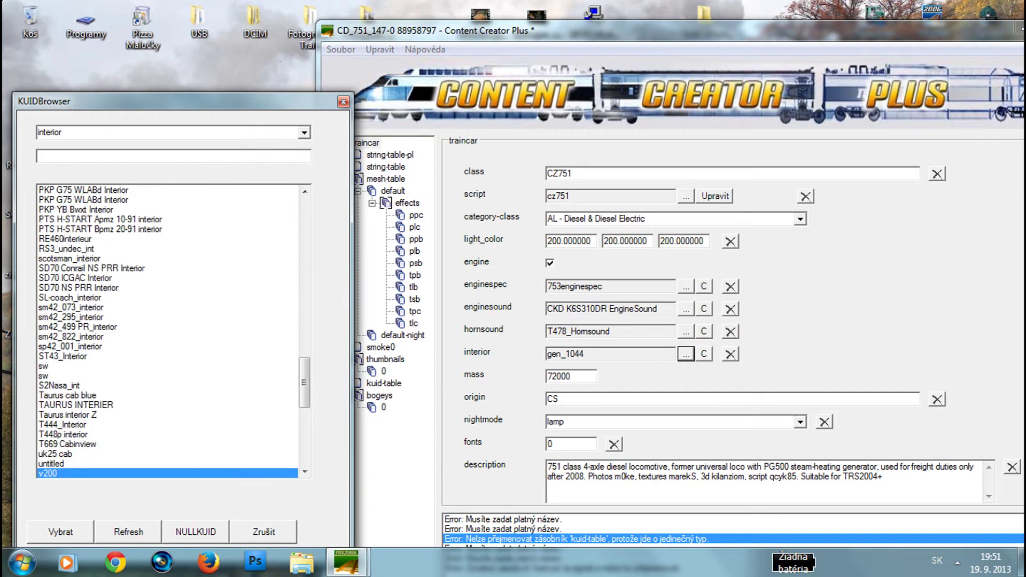
{"action": "right_click", "coordinate": [55, 159]}
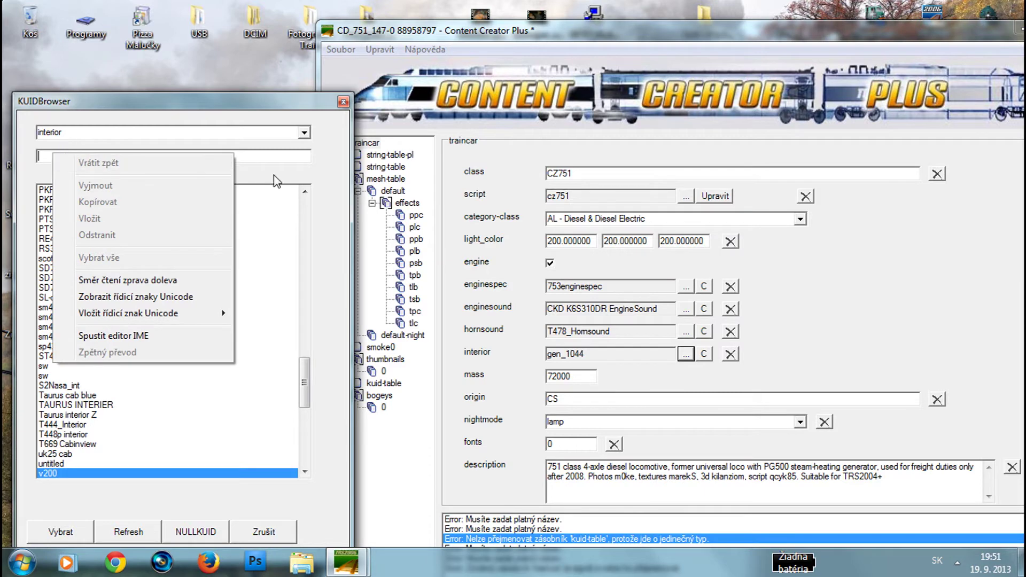
{"action": "key", "text": "Escape"}
{"action": "key", "text": "BackSpace"}
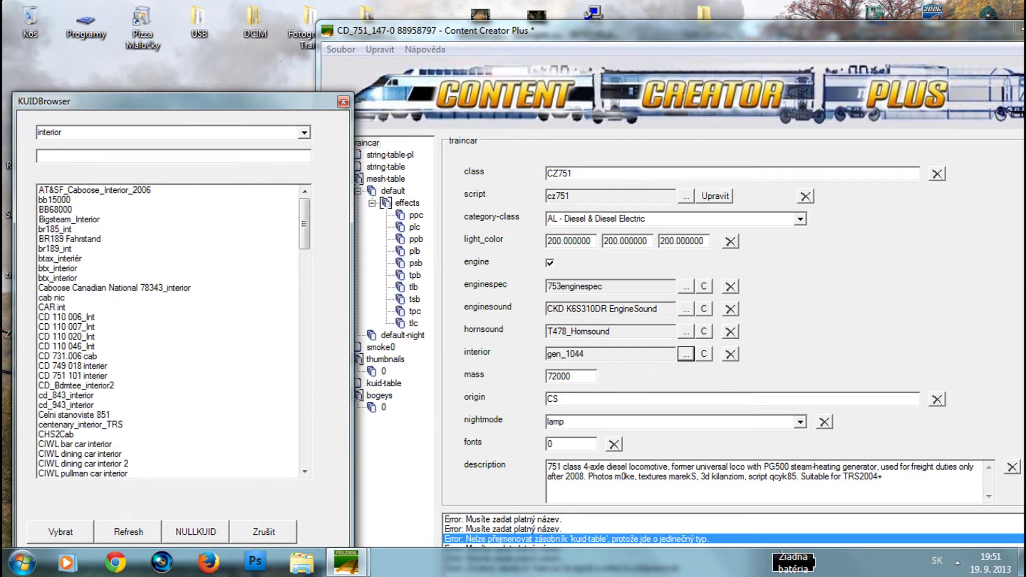
{"action": "left_click", "coordinate": [301, 137]}
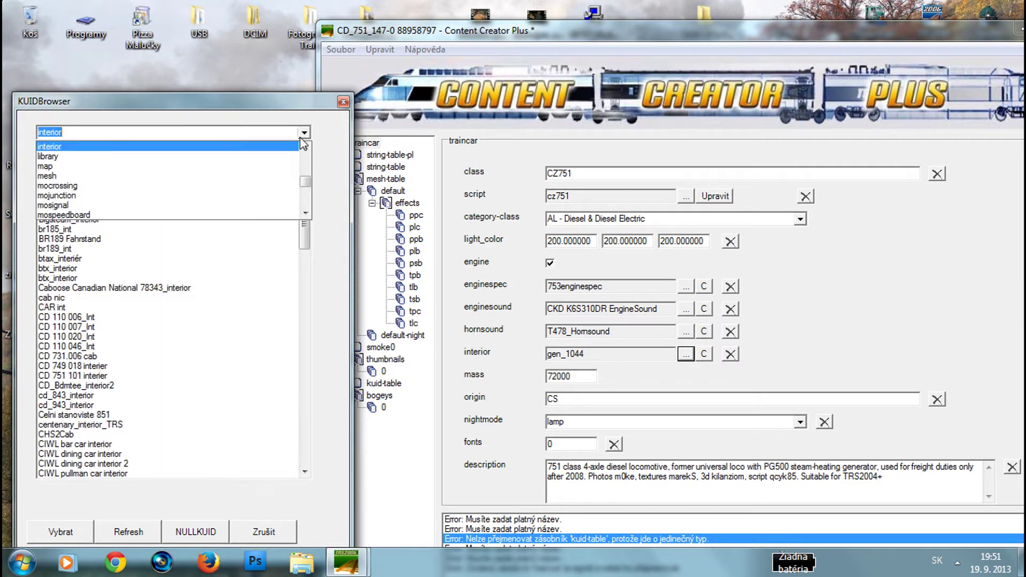
{"action": "left_click", "coordinate": [250, 147]}
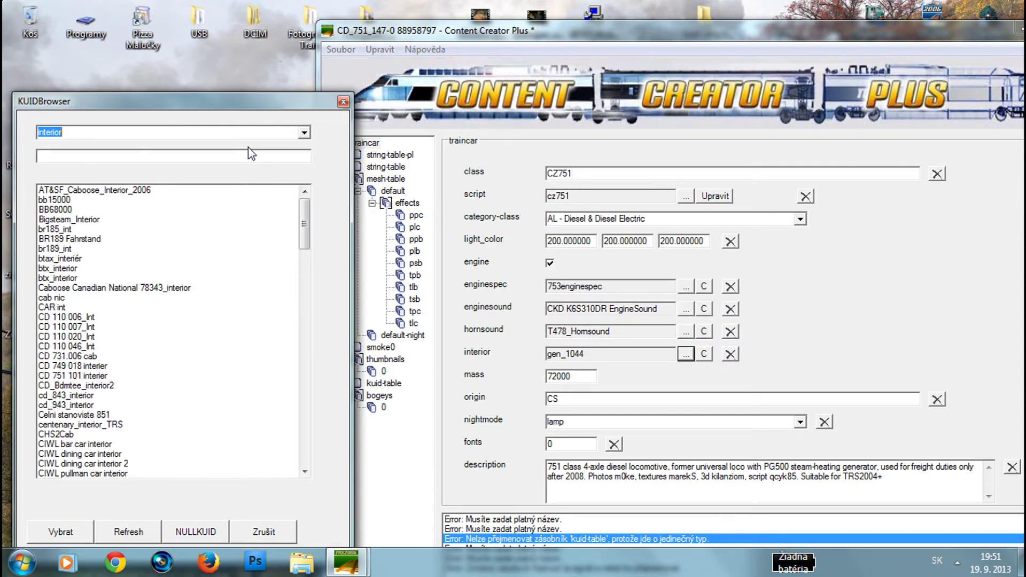
{"action": "double_click", "coordinate": [56, 231]}
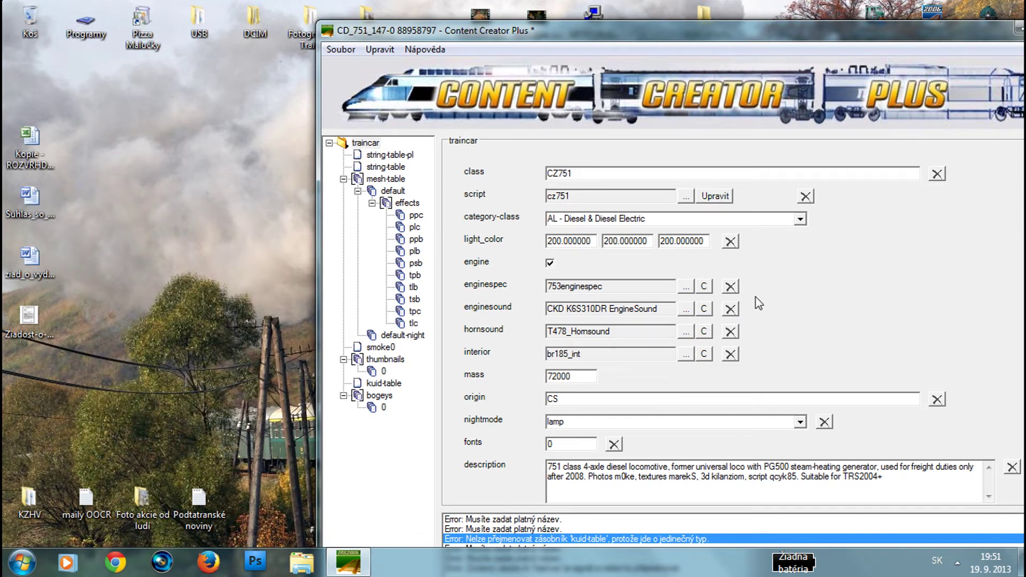
Save the CD_751_147-0 configuration and close Content Creator Plus.
{"action": "left_click", "coordinate": [340, 49]}
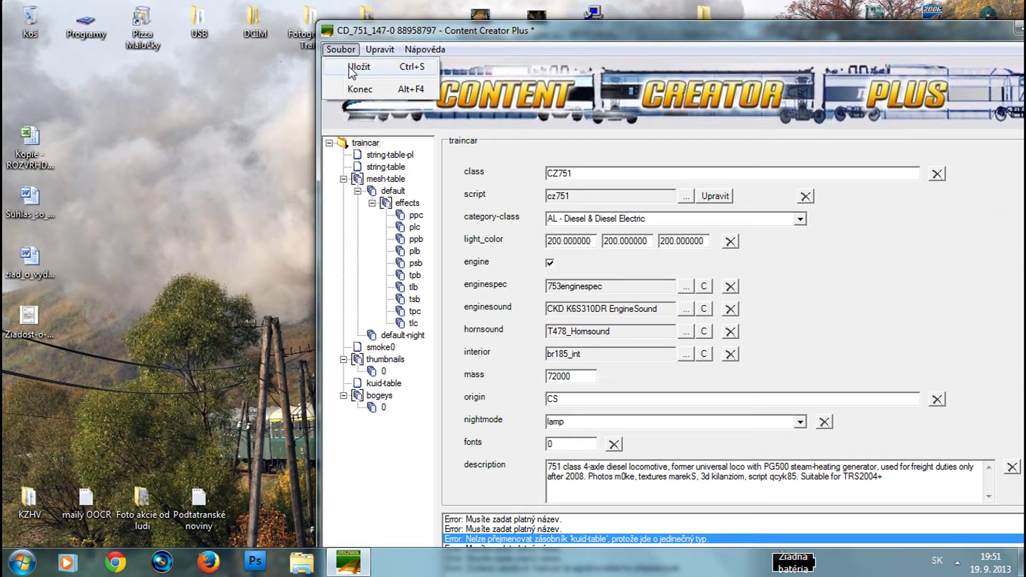
{"action": "left_click", "coordinate": [353, 68]}
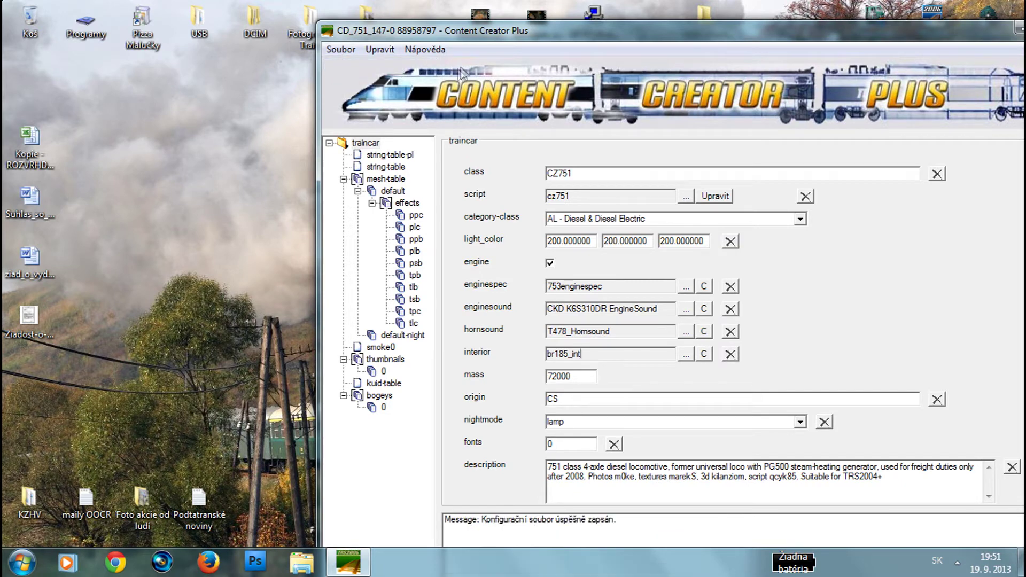
{"action": "left_click_drag", "start_coordinate": [502, 22], "coordinate": [274, 20]}
{"action": "left_click", "coordinate": [923, 28]}
Launch TRS2006, open Content Manager Plus from its launcher, dismiss the registry error and maximize the window.
{"action": "double_click", "coordinate": [928, 25]}
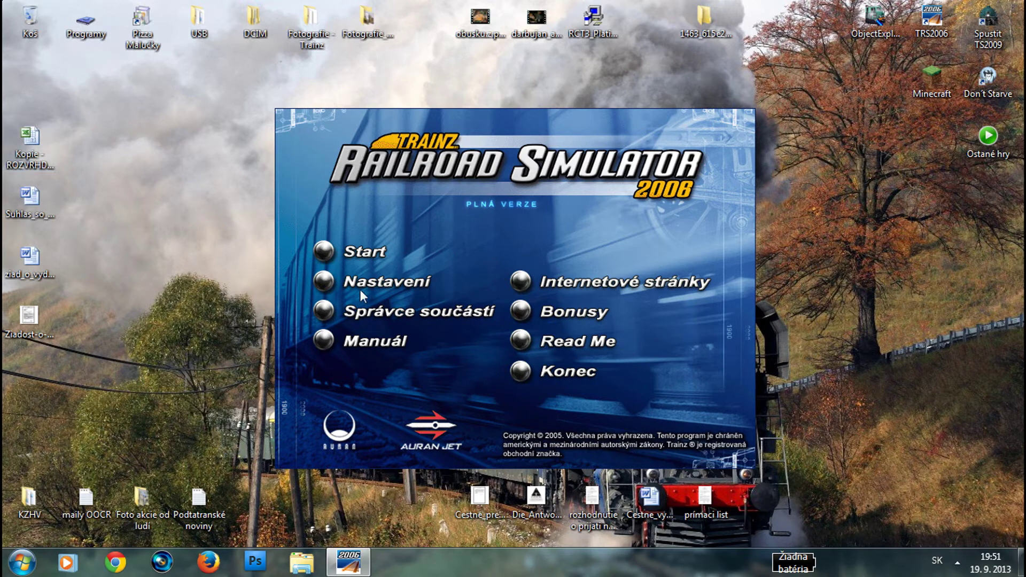
{"action": "left_click", "coordinate": [344, 309]}
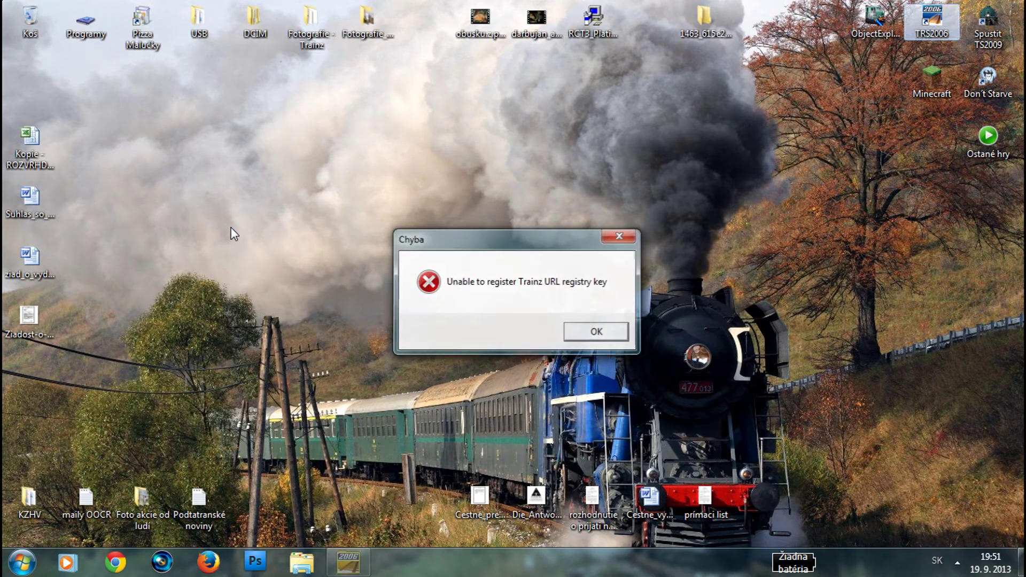
{"action": "key", "text": "Return"}
{"action": "left_click", "coordinate": [233, 234]}
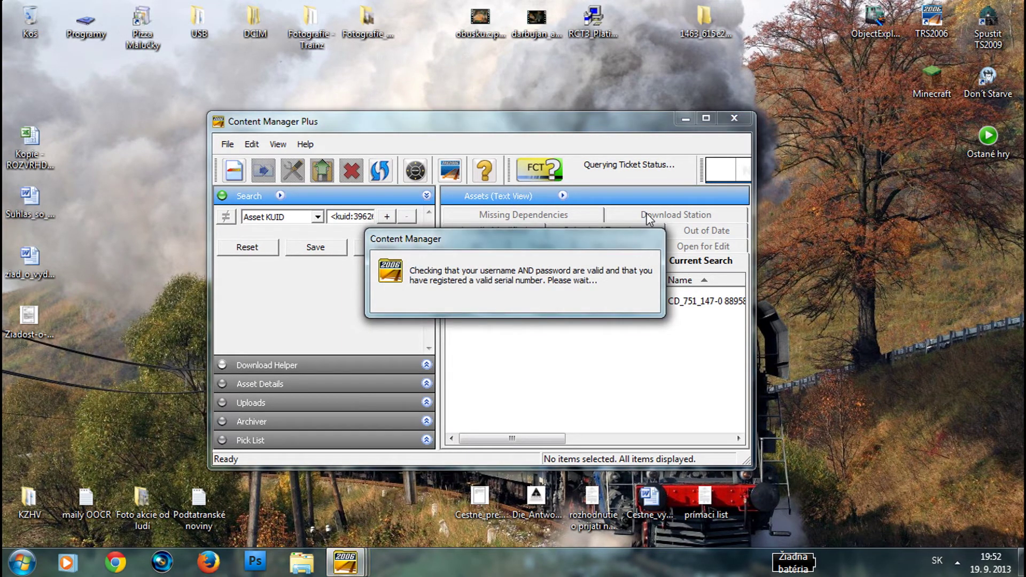
{"action": "left_click", "coordinate": [706, 119]}
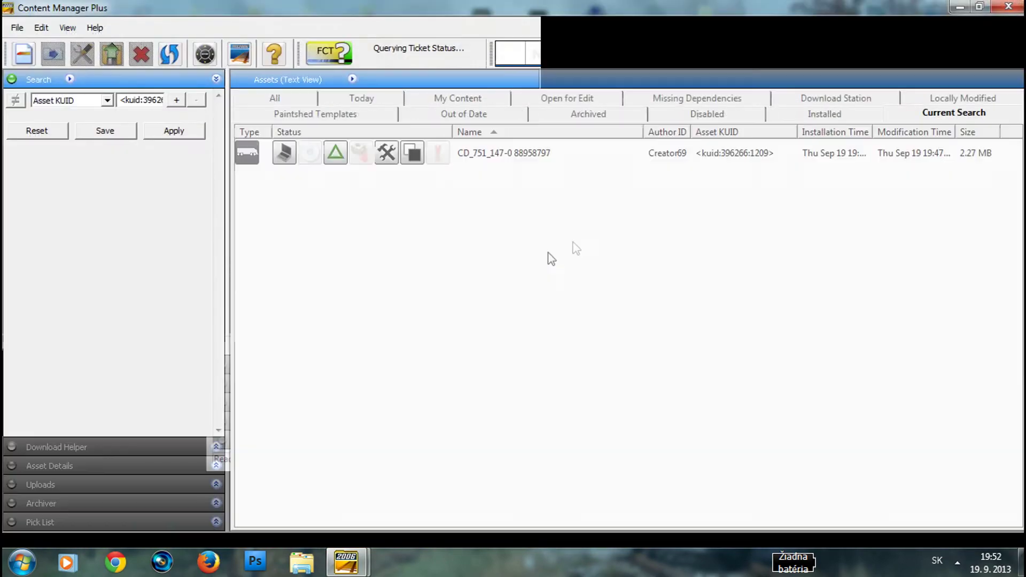
Commit the edited CD_751_147-0 locomotive asset.
{"action": "left_click", "coordinate": [505, 155]}
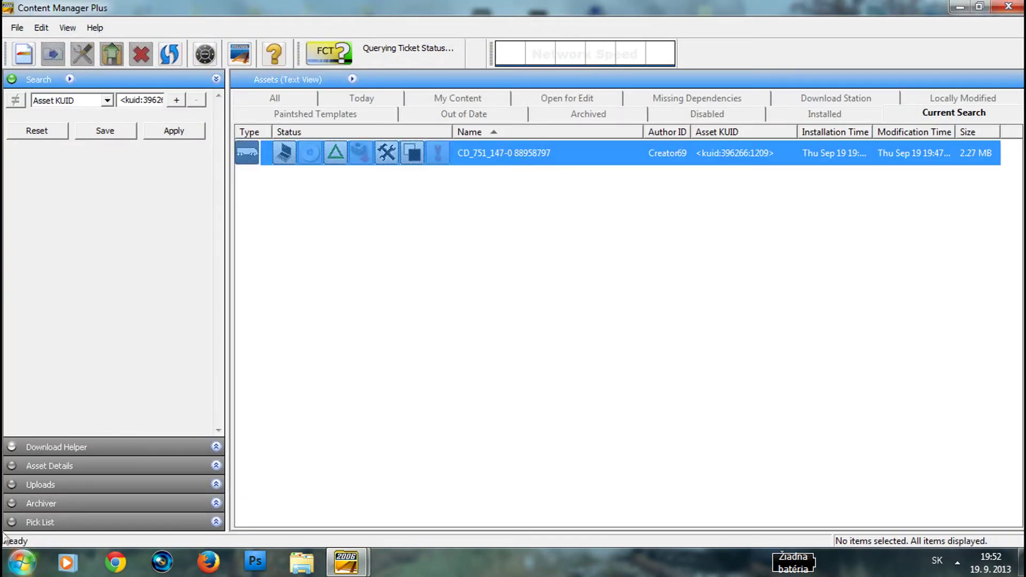
{"action": "right_click", "coordinate": [333, 154]}
{"action": "mouse_move", "coordinate": [417, 394]}
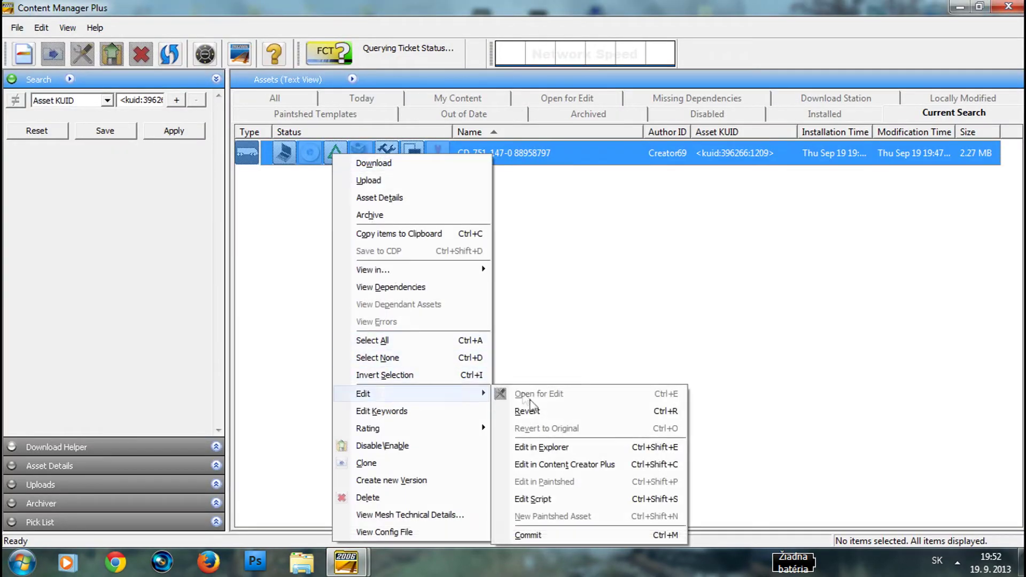
{"action": "left_click", "coordinate": [553, 535]}
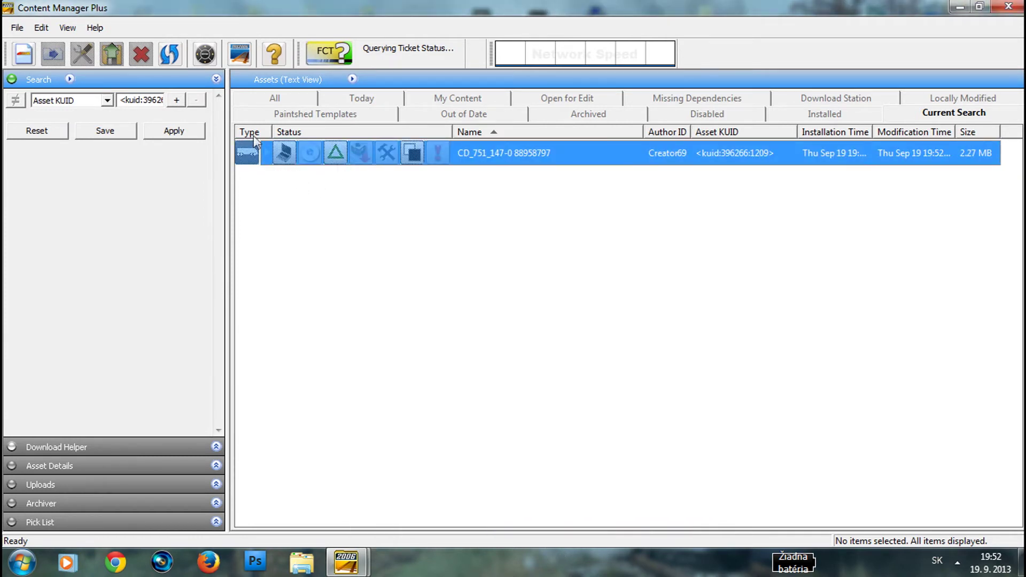
Delete the CD_751_147-0 locomotive asset, then dismiss the profile error and close the settings without changes.
{"action": "left_click", "coordinate": [342, 210]}
{"action": "left_click", "coordinate": [341, 158]}
{"action": "right_click", "coordinate": [288, 156]}
{"action": "left_click", "coordinate": [324, 496]}
{"action": "left_click", "coordinate": [534, 323]}
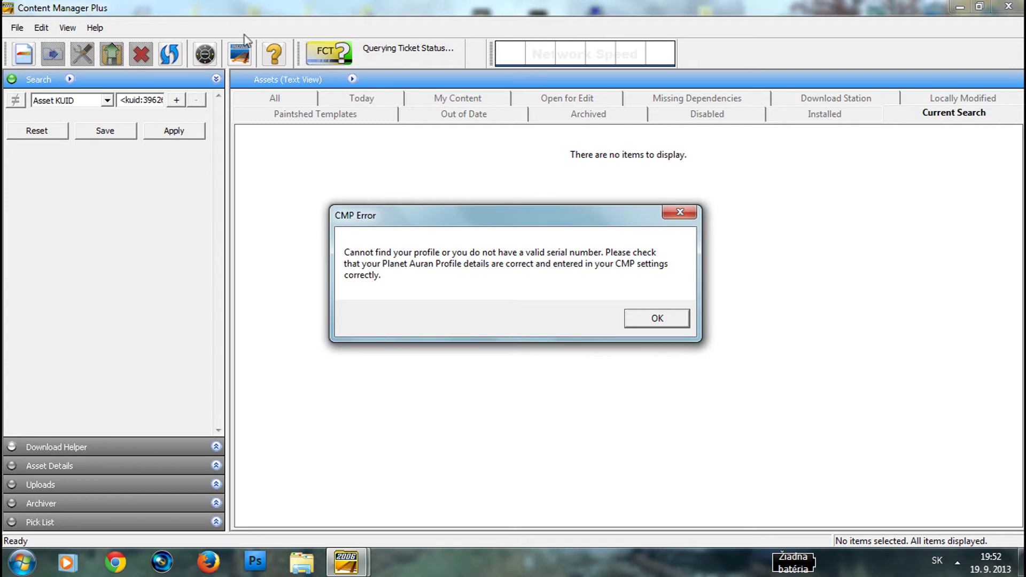
{"action": "left_click", "coordinate": [686, 215]}
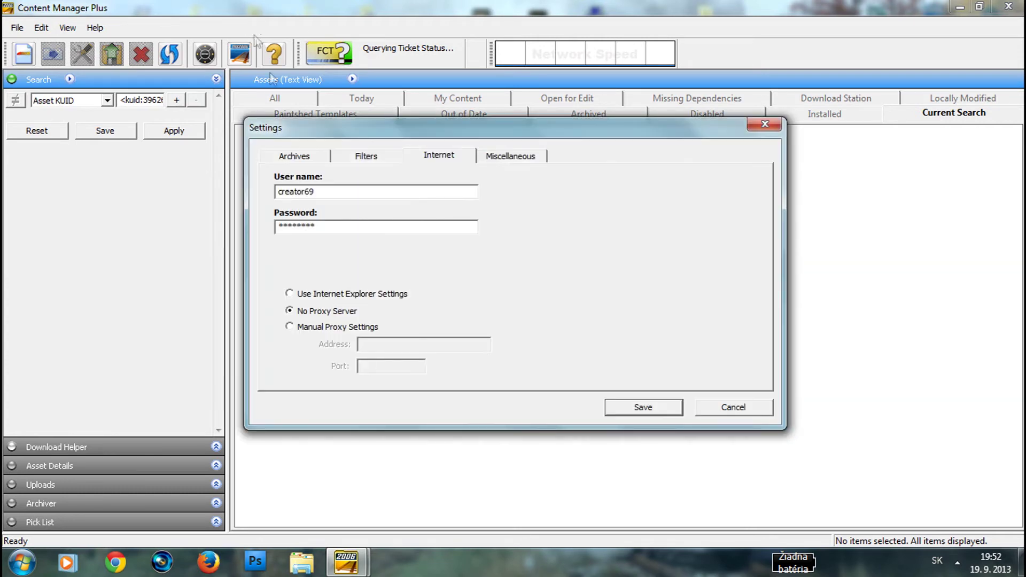
{"action": "left_click", "coordinate": [764, 124]}
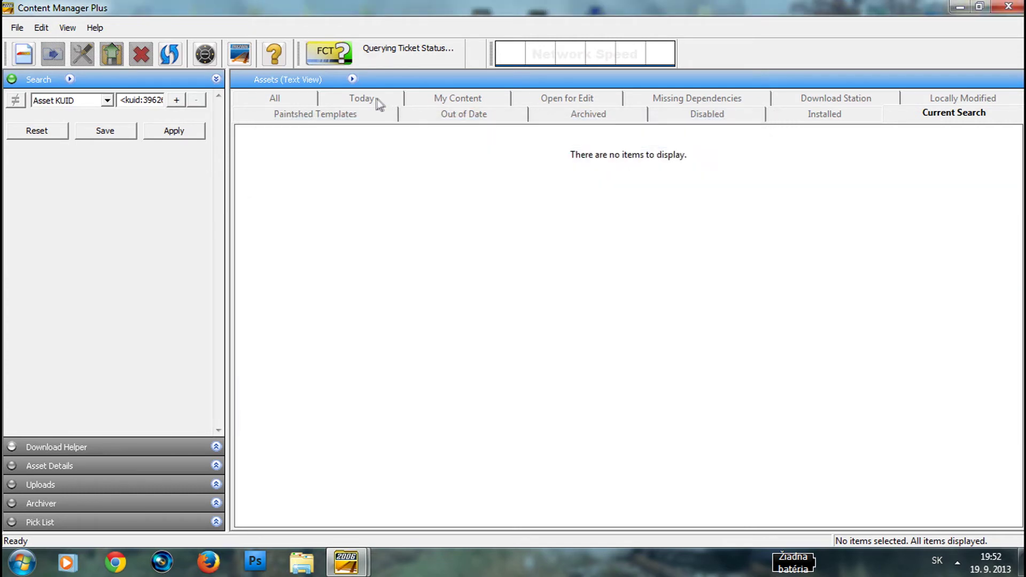
Show today's assets, then search all assets by the name "britain" and browse the matching list.
{"action": "left_click", "coordinate": [357, 100]}
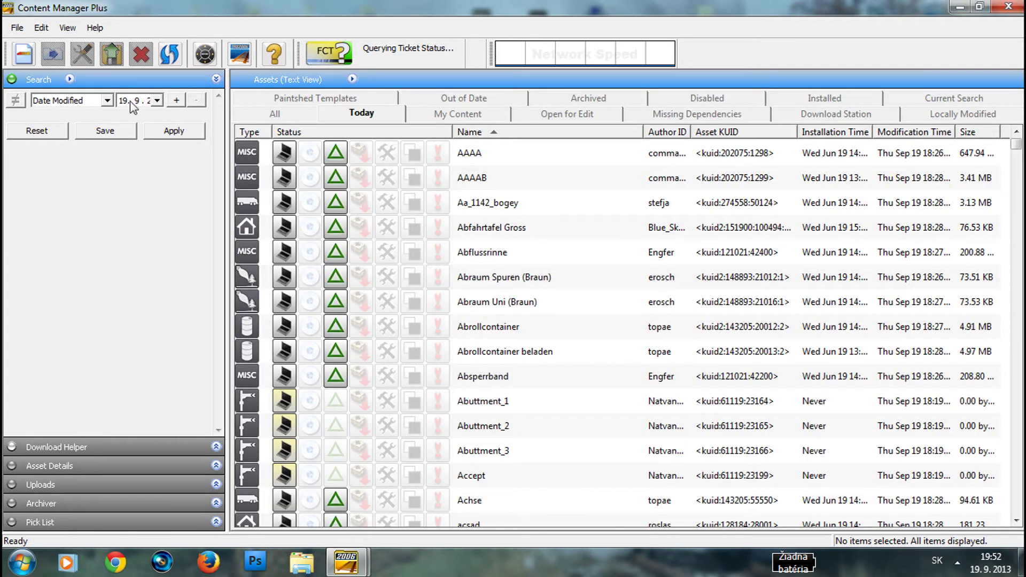
{"action": "left_click", "coordinate": [107, 101]}
{"action": "left_click", "coordinate": [108, 101]}
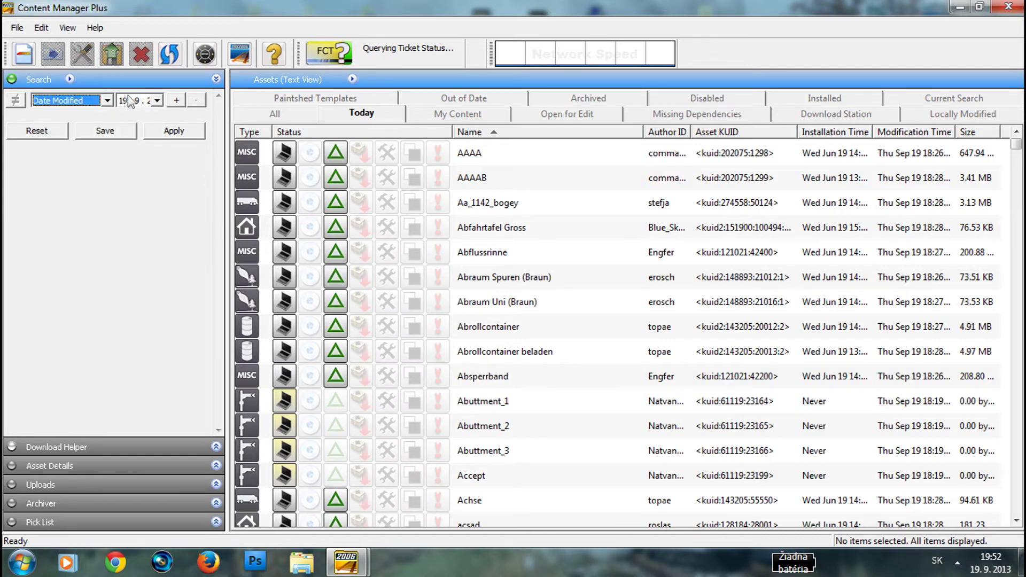
{"action": "left_click", "coordinate": [101, 103]}
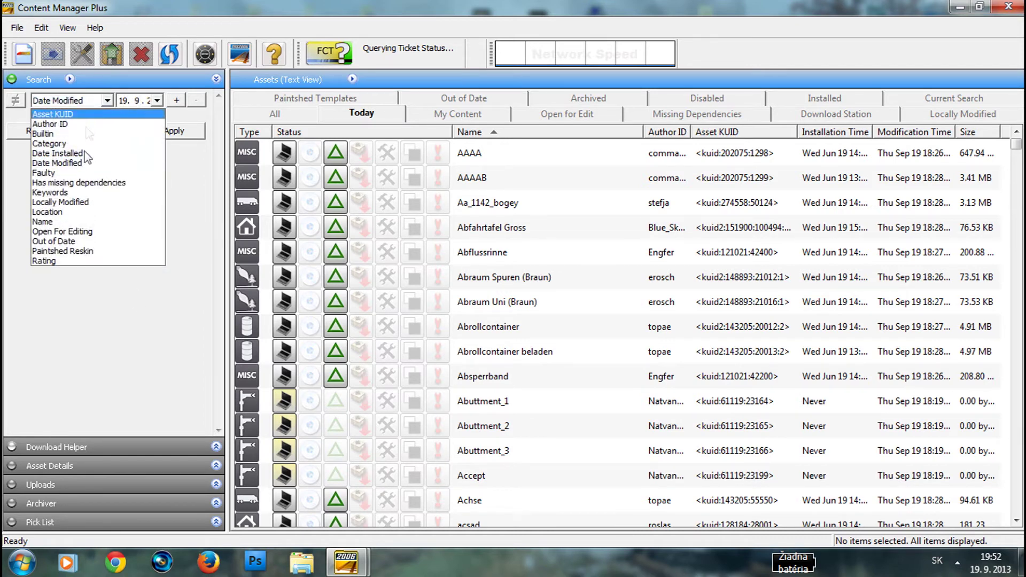
{"action": "left_click", "coordinate": [52, 221]}
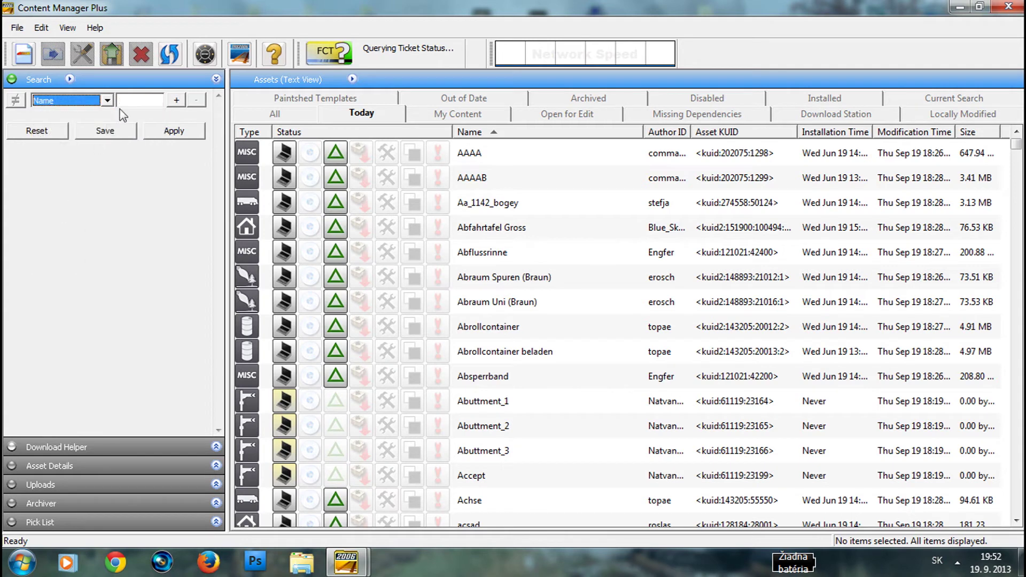
{"action": "type", "text": "brita"}
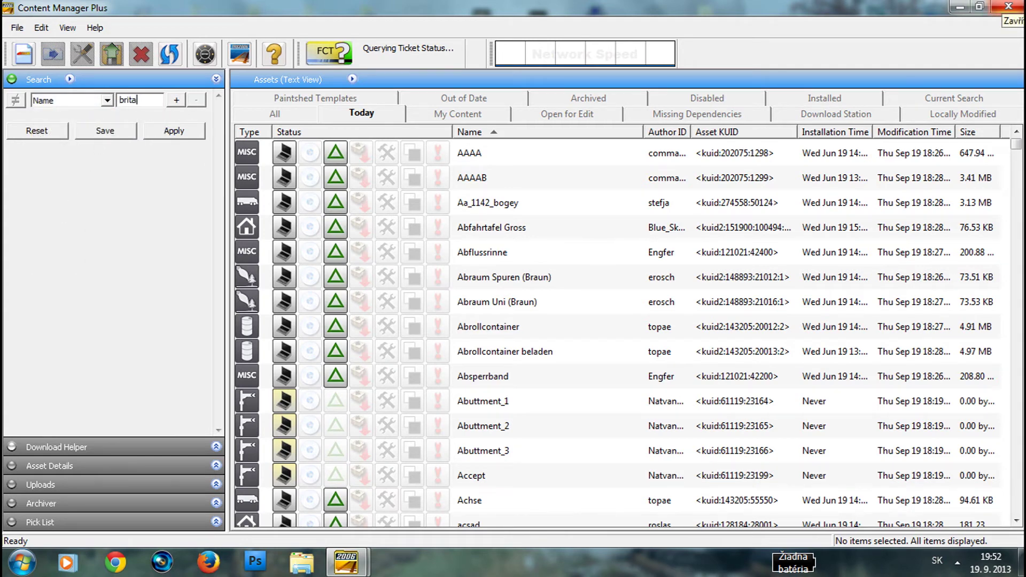
{"action": "type", "text": "n"}
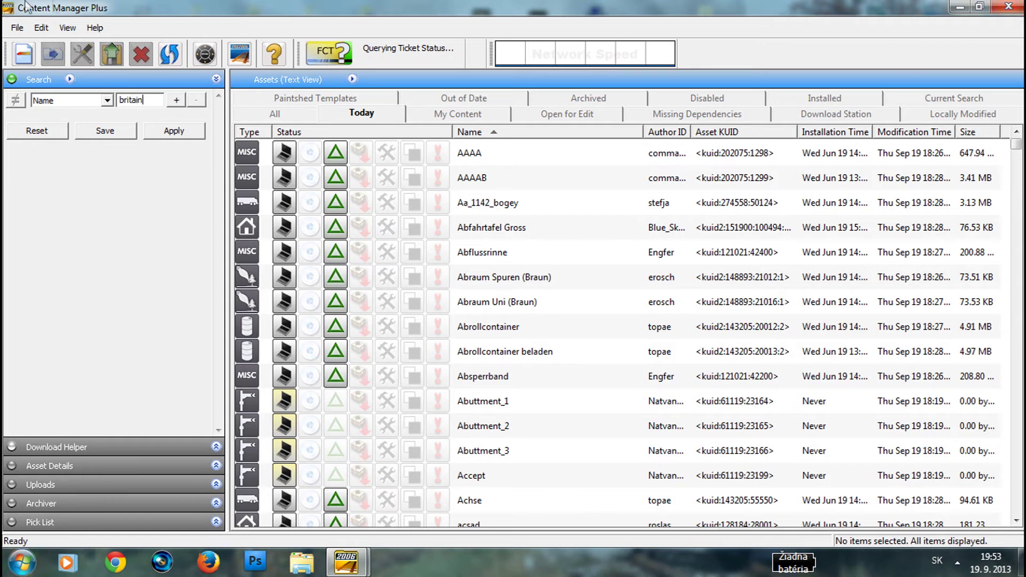
{"action": "left_click", "coordinate": [182, 132]}
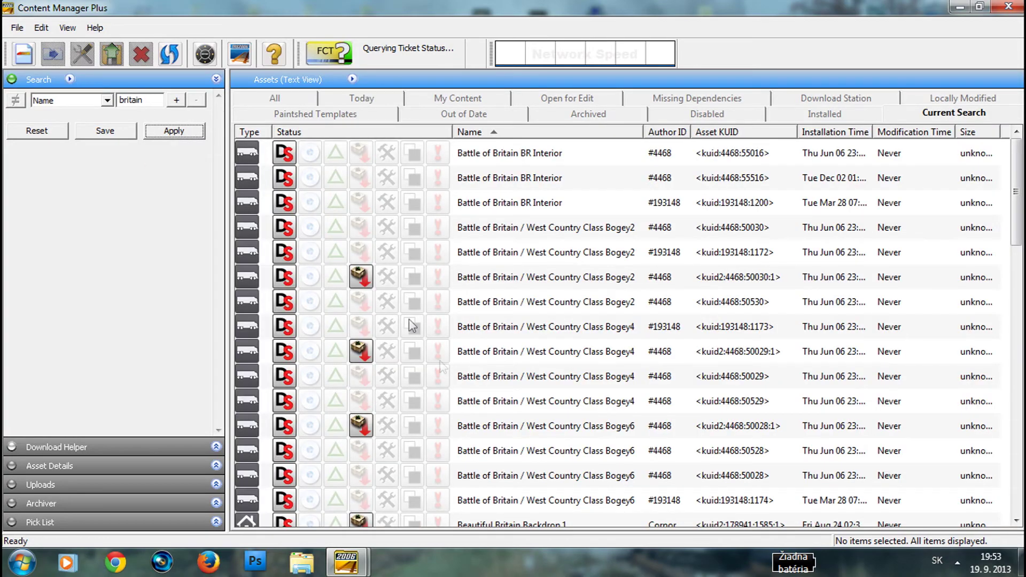
{"action": "scroll", "coordinate": [434, 334], "scroll_direction": "down", "scroll_amount": 10}
{"action": "scroll", "coordinate": [434, 334], "scroll_direction": "down", "scroll_amount": 10}
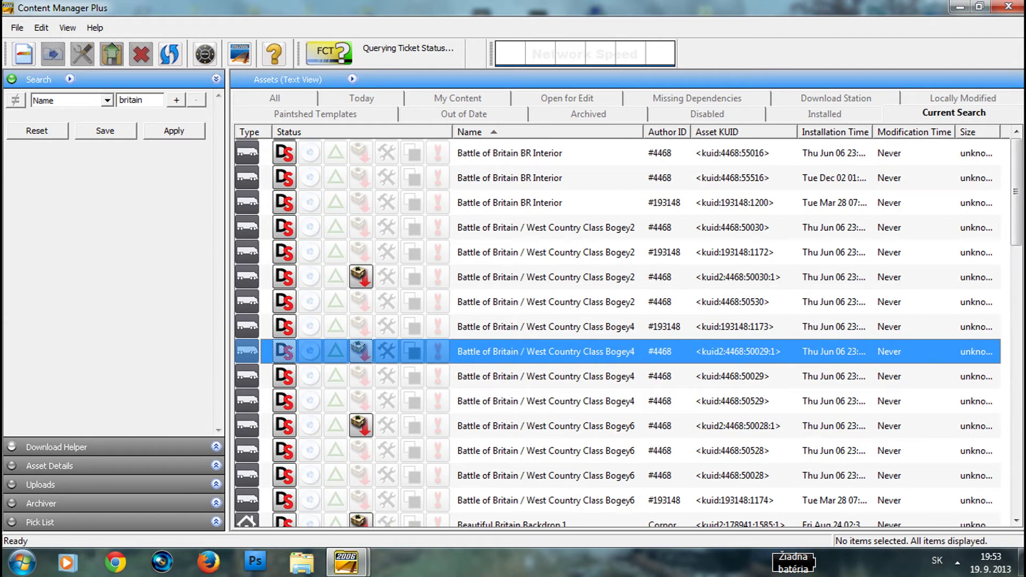
Search the assets by the name "zima v alpách" and repeat the search with the term shortened to "zima".
{"action": "double_click", "coordinate": [140, 100]}
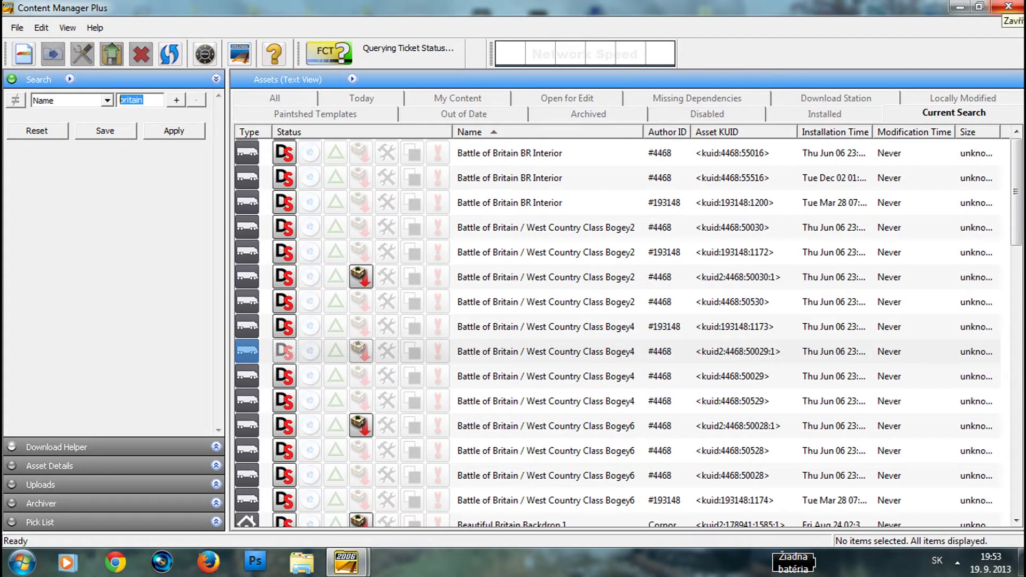
{"action": "type", "text": "zima"}
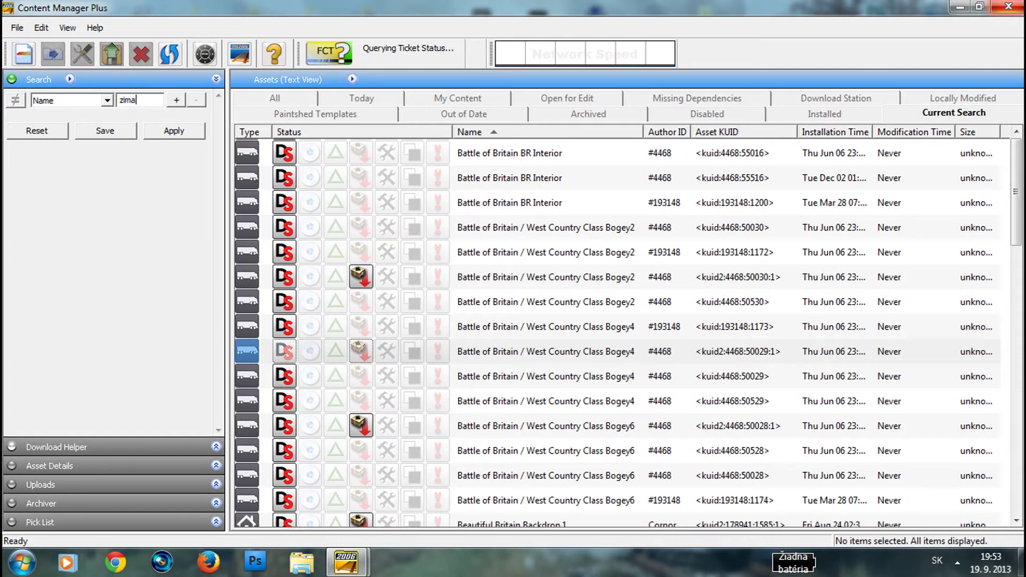
{"action": "type", "text": " v alpách"}
{"action": "left_click", "coordinate": [183, 131]}
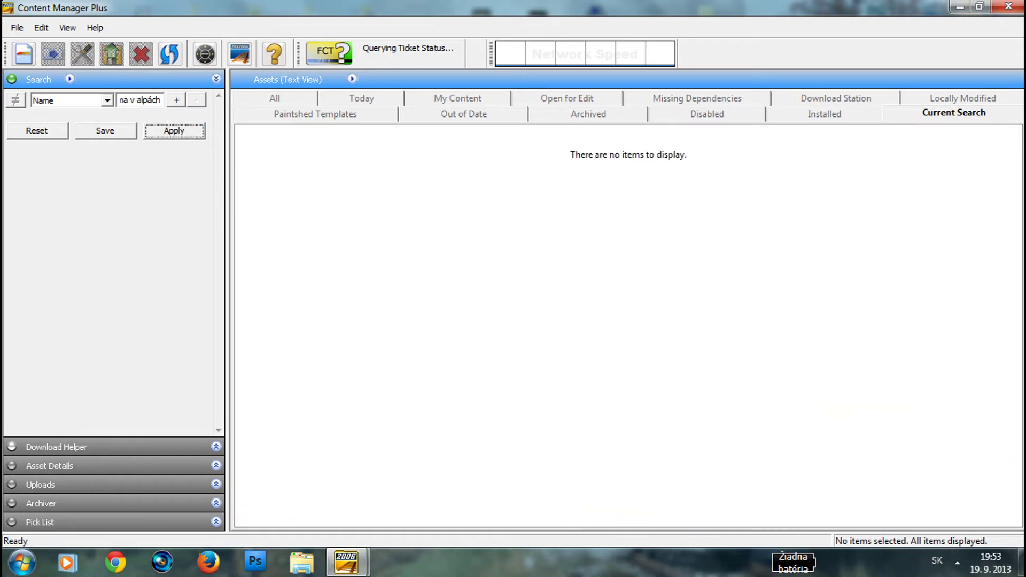
{"action": "left_click_drag", "start_coordinate": [131, 100], "coordinate": [162, 100]}
{"action": "key", "text": "BackSpace"}
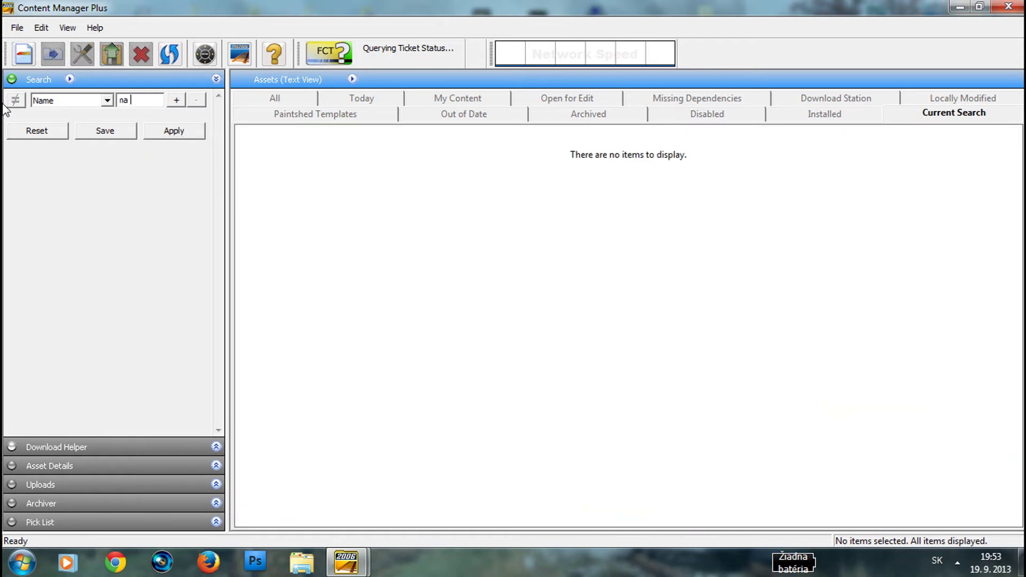
{"action": "left_click", "coordinate": [168, 132]}
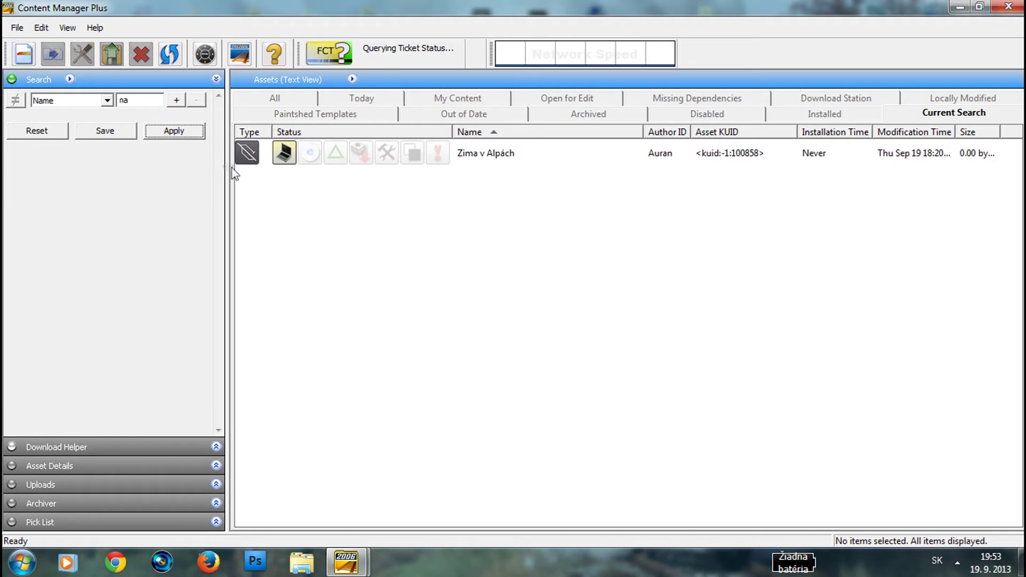
Open the Zima v Alpách map asset for editing in Explorer.
{"action": "left_click", "coordinate": [303, 166]}
{"action": "right_click", "coordinate": [303, 166]}
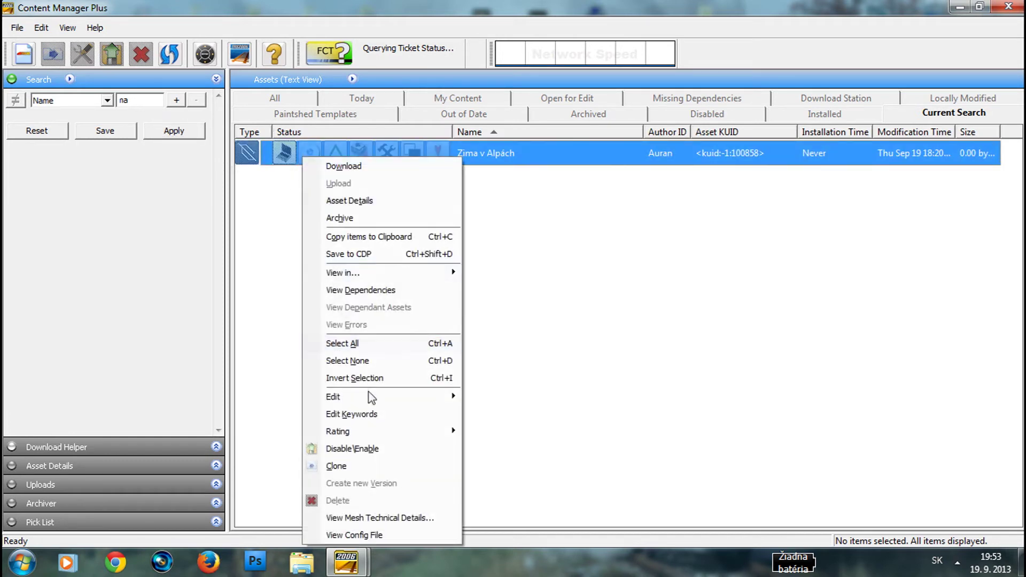
{"action": "mouse_move", "coordinate": [416, 393]}
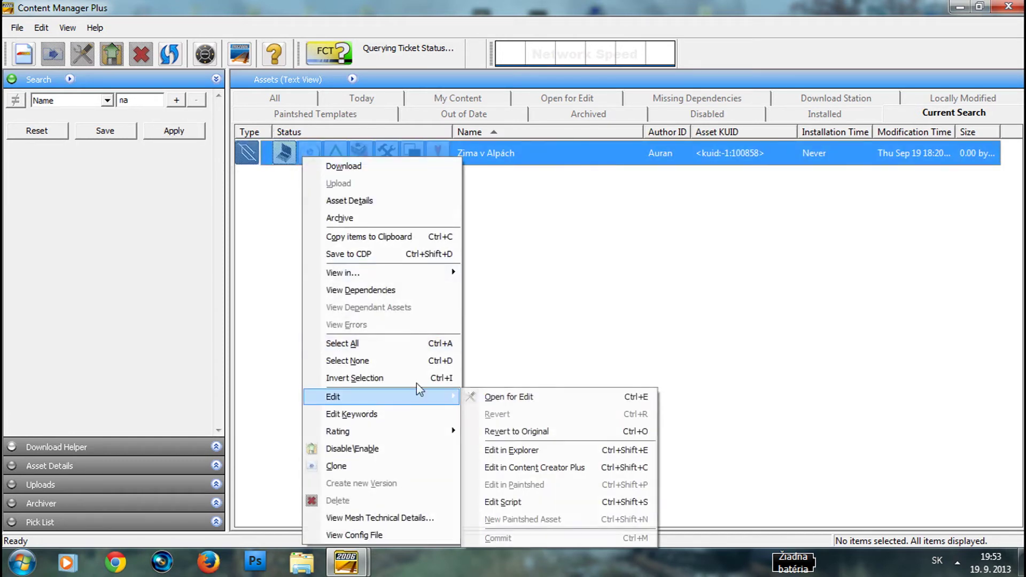
{"action": "left_click", "coordinate": [507, 452]}
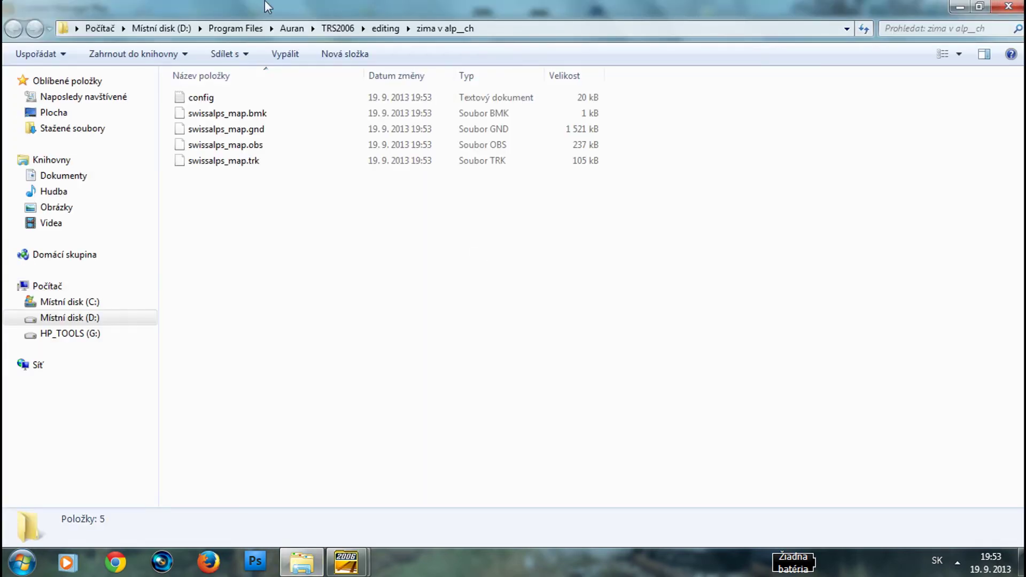
Open the map's config file, examine its region line, kuid-table and string tables, and close the file.
{"action": "double_click", "coordinate": [202, 98]}
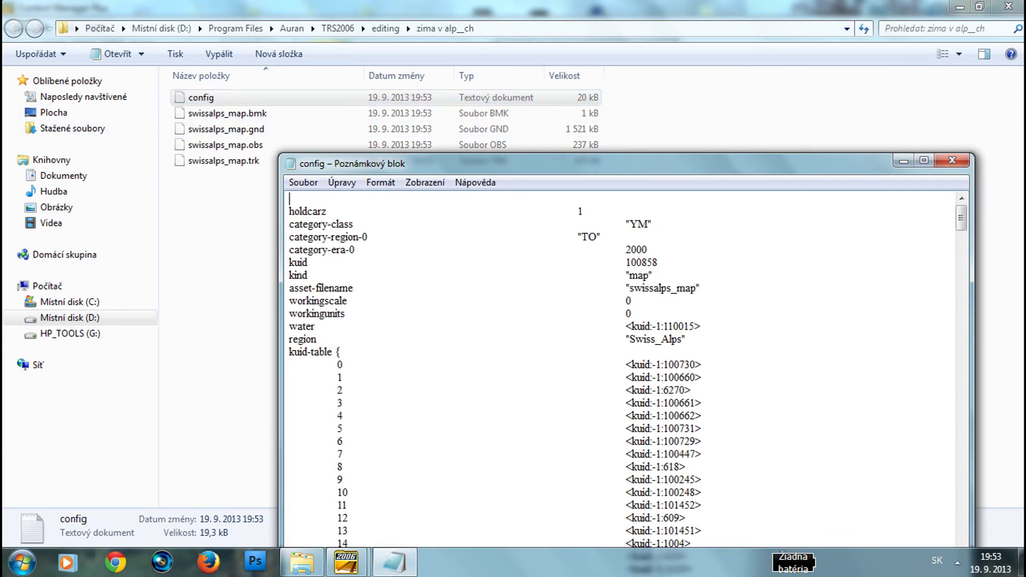
{"action": "left_click_drag", "start_coordinate": [292, 338], "coordinate": [685, 340]}
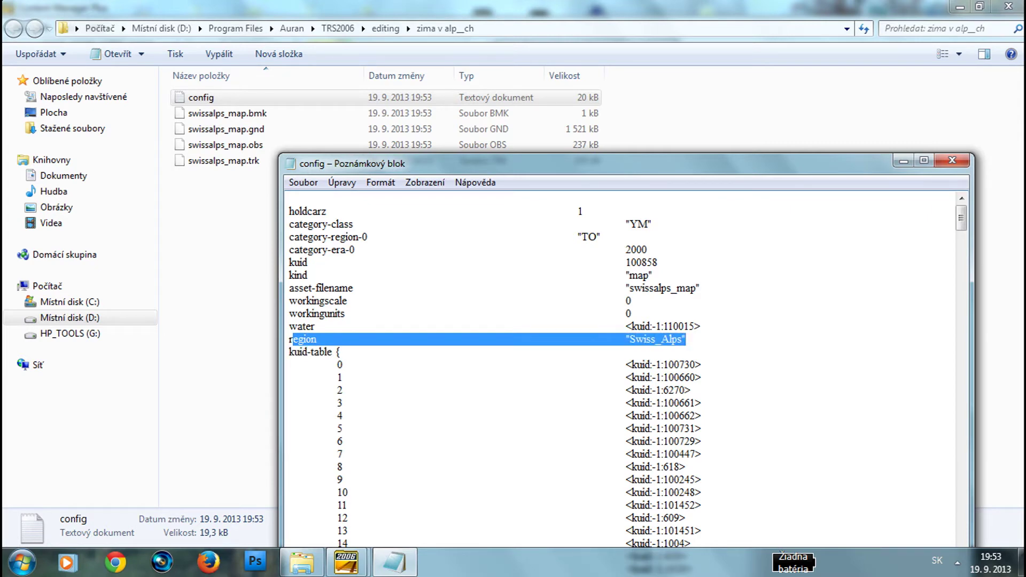
{"action": "scroll", "coordinate": [619, 369], "scroll_direction": "down", "scroll_amount": 20}
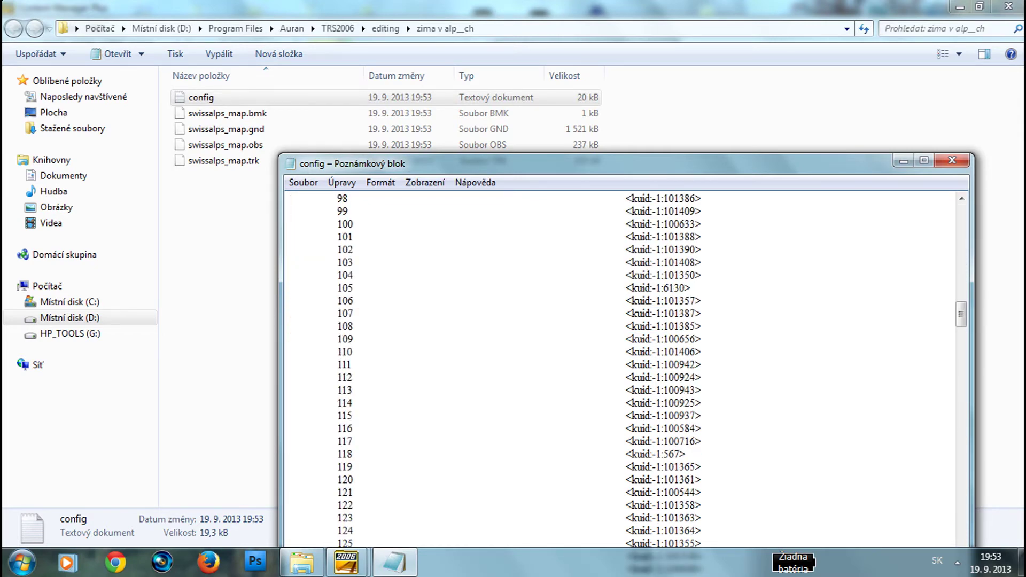
{"action": "scroll", "coordinate": [619, 368], "scroll_direction": "down", "scroll_amount": 20}
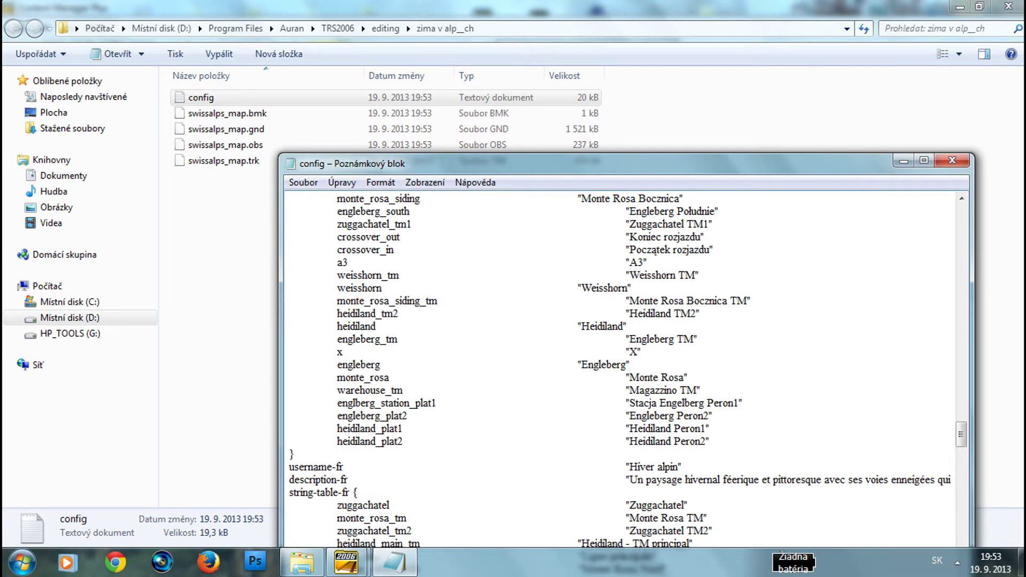
{"action": "left_click", "coordinate": [951, 159]}
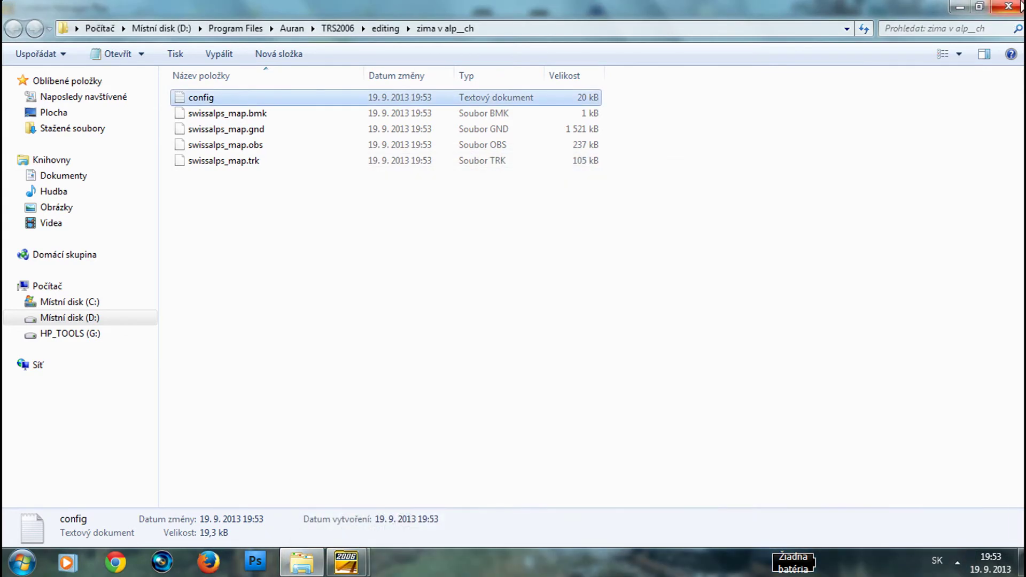
Return to the asset list and revert the open edit of the Zima v Alpách map.
{"action": "right_click", "coordinate": [430, 153]}
{"action": "mouse_move", "coordinate": [515, 390]}
{"action": "left_click", "coordinate": [601, 410]}
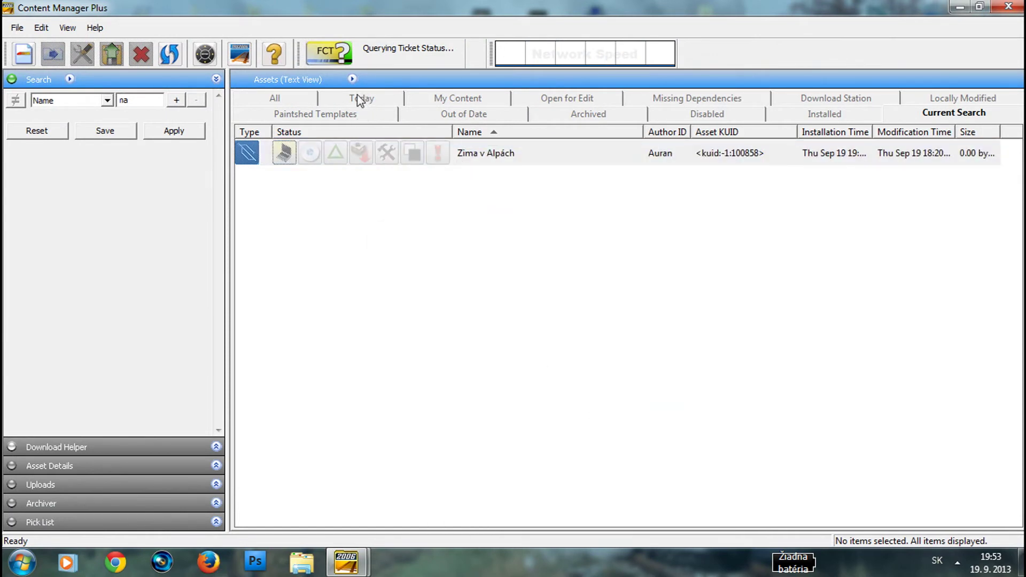
Show all assets, find the ŽSR 180 Kysak - Margecany map near the end of the list and open it for editing in Explorer.
{"action": "left_click", "coordinate": [299, 99]}
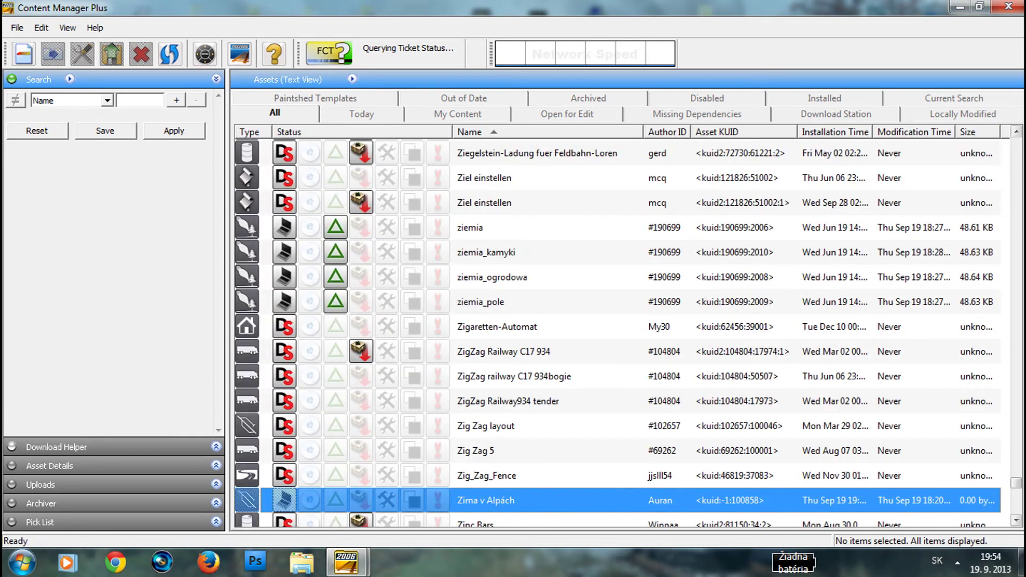
{"action": "left_click_drag", "start_coordinate": [1017, 486], "coordinate": [1016, 511]}
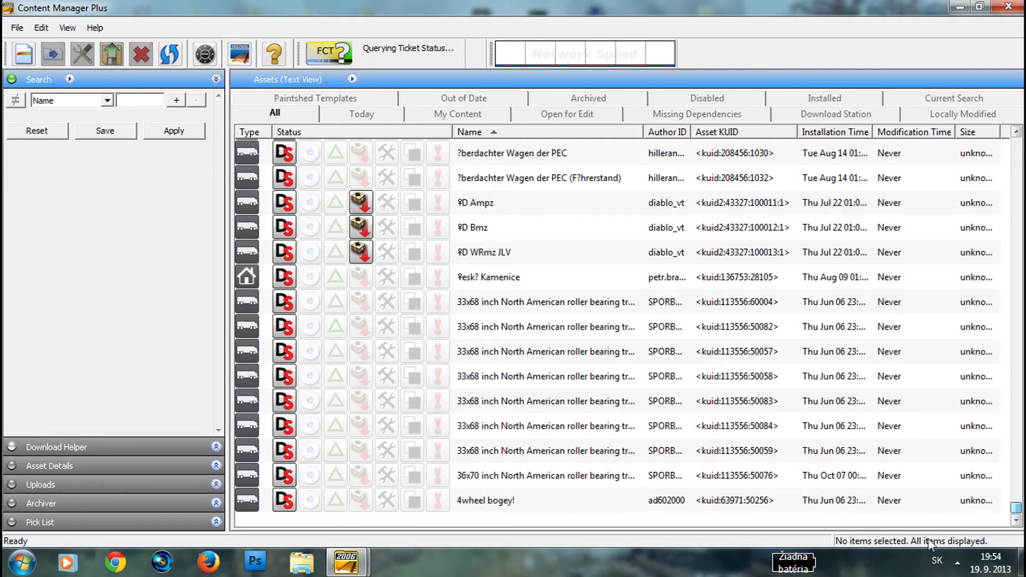
{"action": "scroll", "coordinate": [590, 425], "scroll_direction": "up", "scroll_amount": 4}
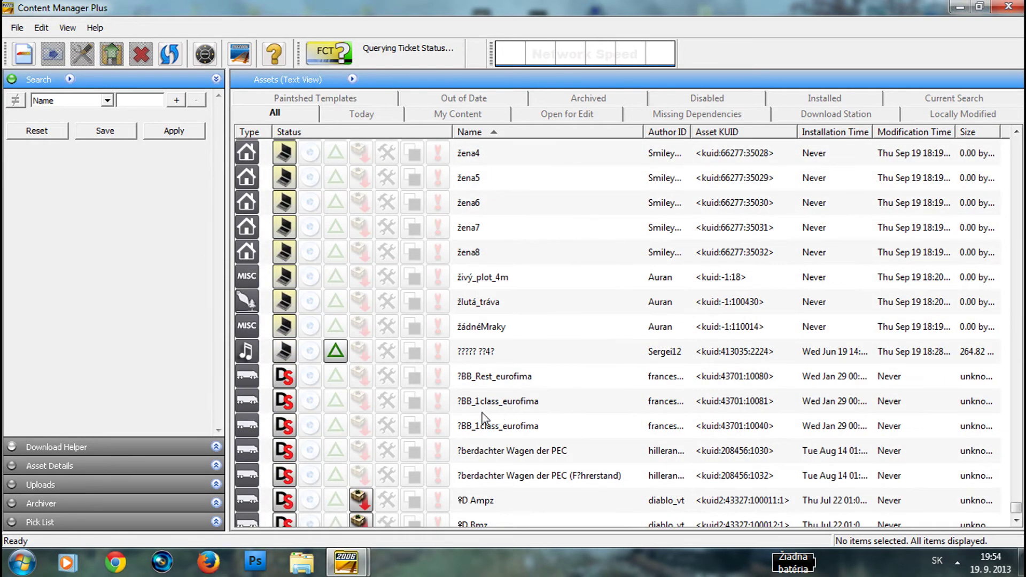
{"action": "scroll", "coordinate": [482, 413], "scroll_direction": "up", "scroll_amount": 5}
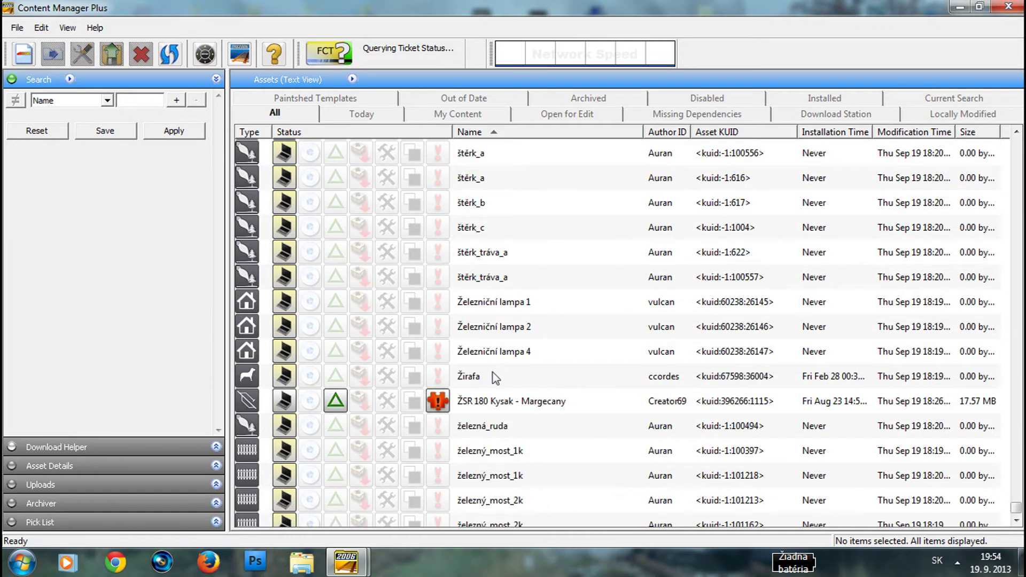
{"action": "right_click", "coordinate": [481, 402]}
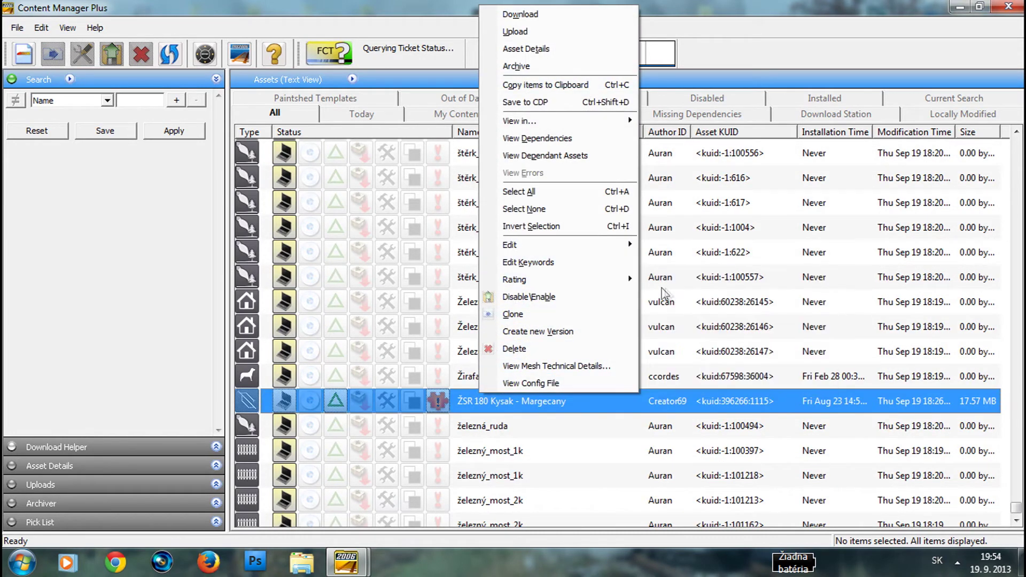
{"action": "mouse_move", "coordinate": [598, 246]}
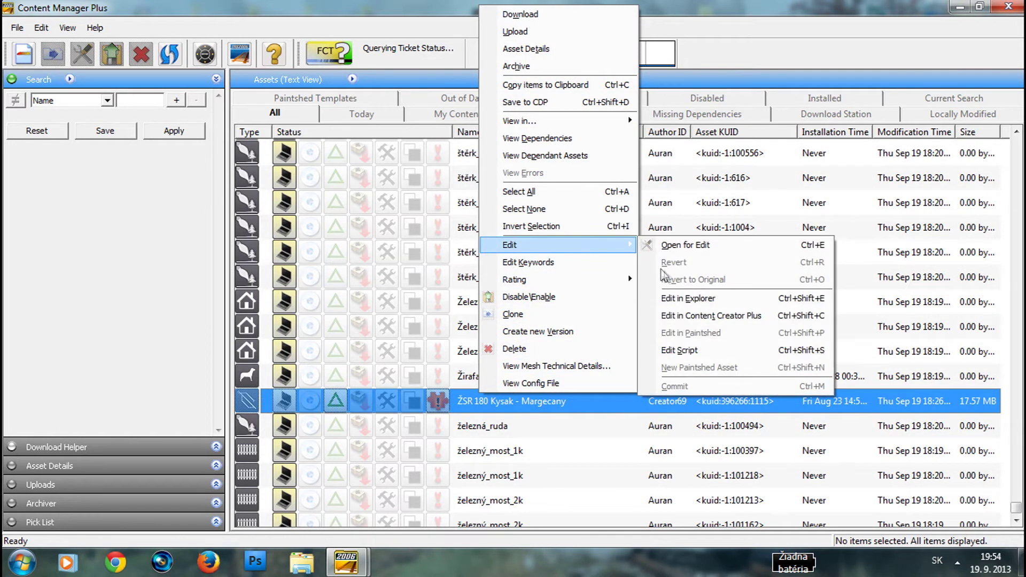
{"action": "left_click", "coordinate": [669, 297]}
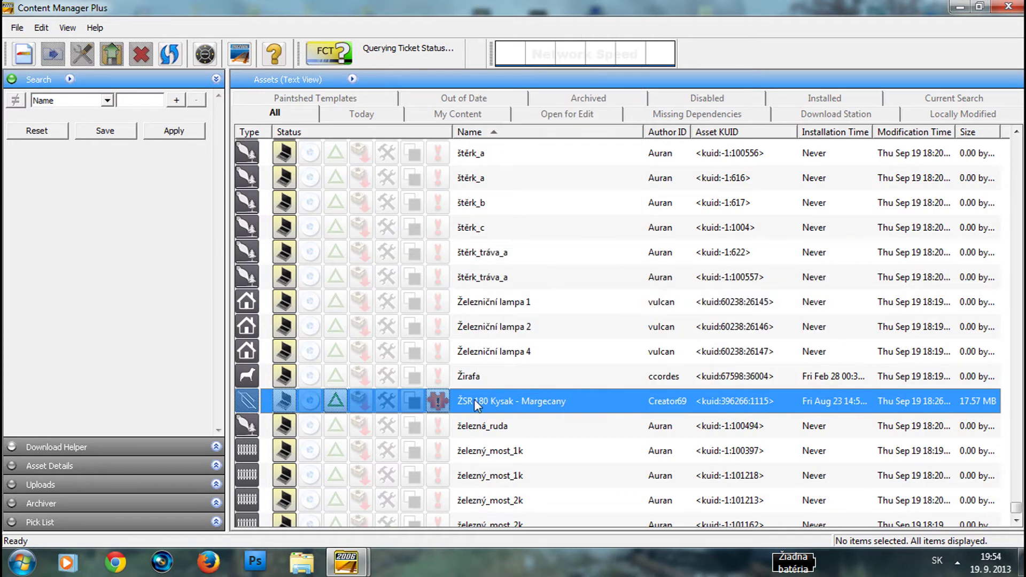
View the dependencies of the ŽSR 180 Kysak - Margecany map and close the list.
{"action": "right_click", "coordinate": [477, 405]}
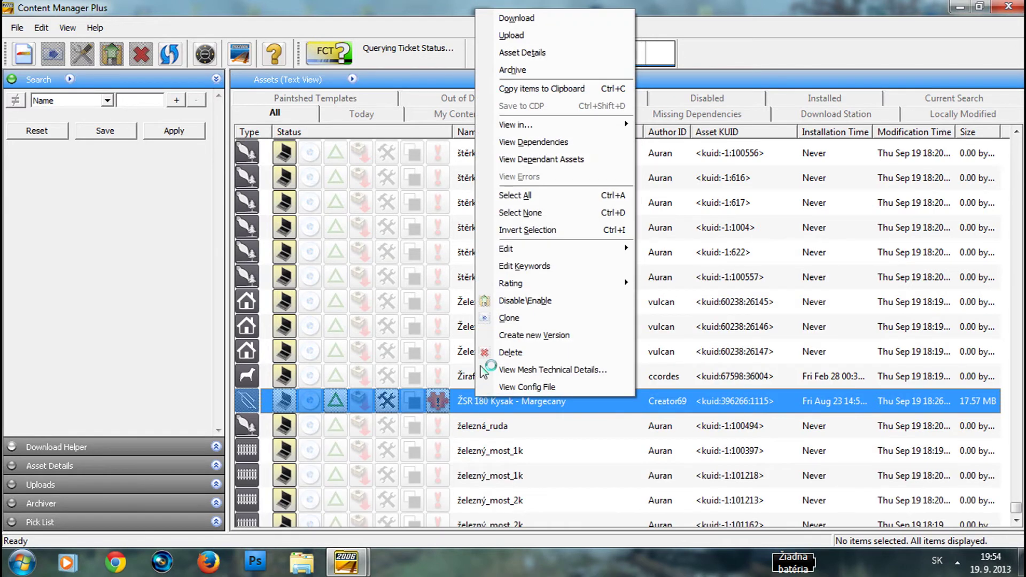
{"action": "left_click", "coordinate": [536, 144]}
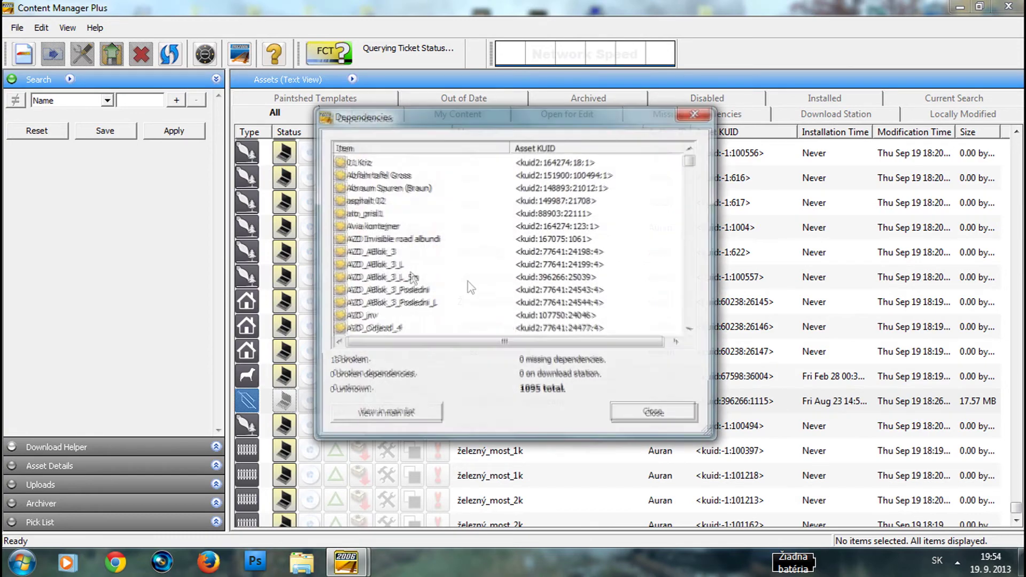
{"action": "left_click", "coordinate": [695, 113]}
Open the config file in the Kysak - Margecany editing folder and highlight its water entry.
{"action": "left_click", "coordinate": [302, 561]}
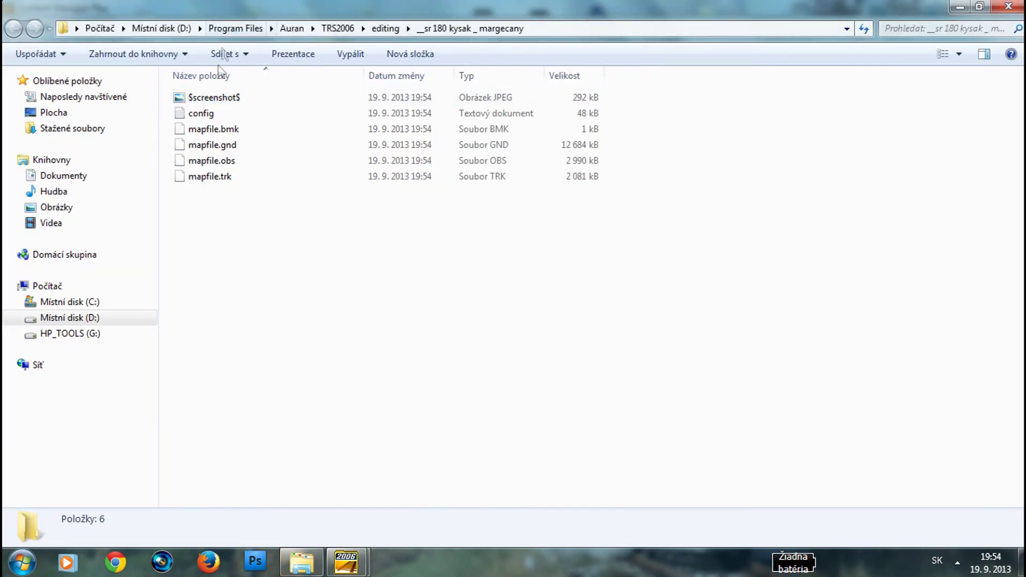
{"action": "double_click", "coordinate": [201, 112]}
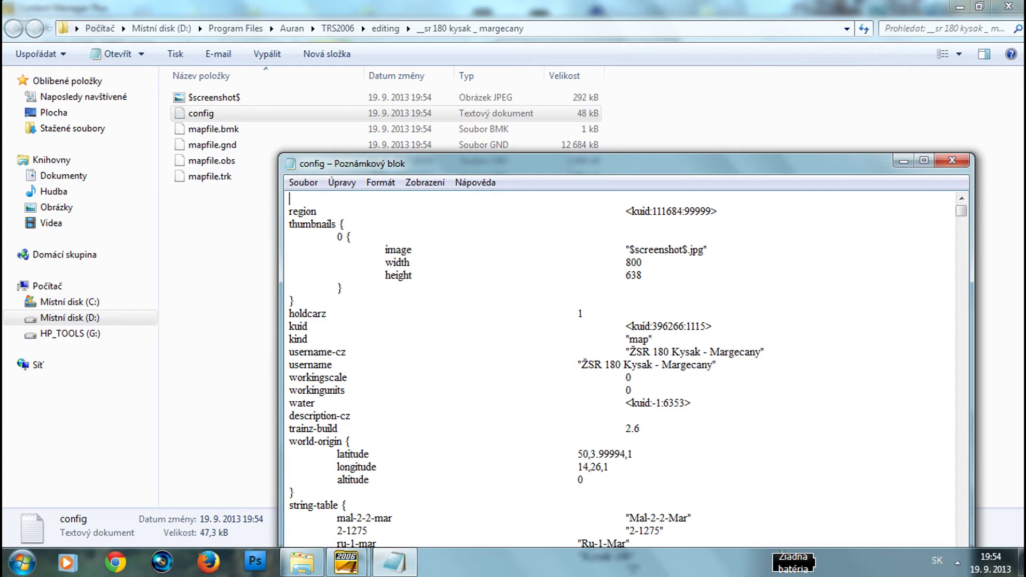
{"action": "scroll", "coordinate": [620, 369], "scroll_direction": "down", "scroll_amount": 2}
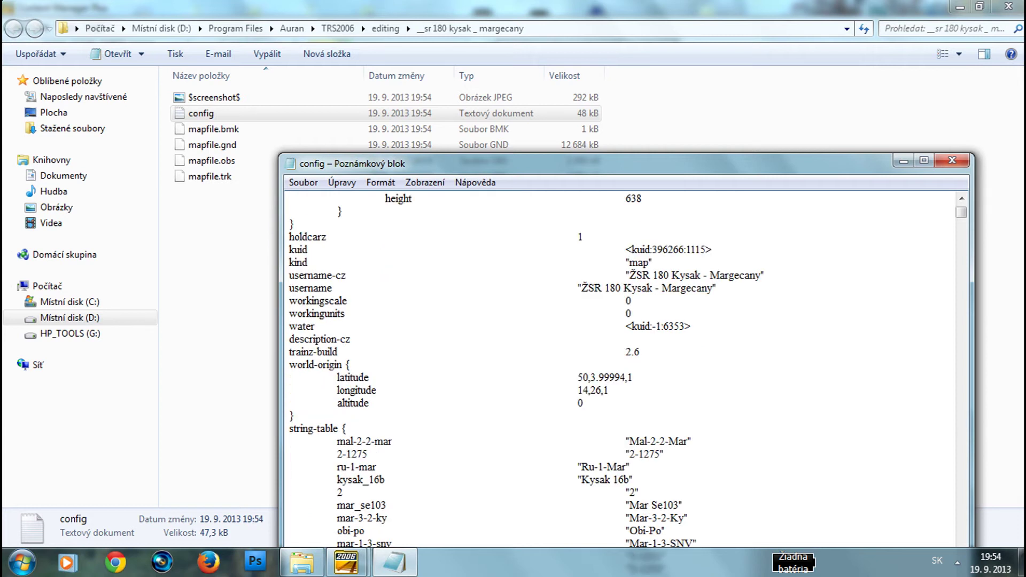
{"action": "left_click_drag", "start_coordinate": [306, 326], "coordinate": [692, 327]}
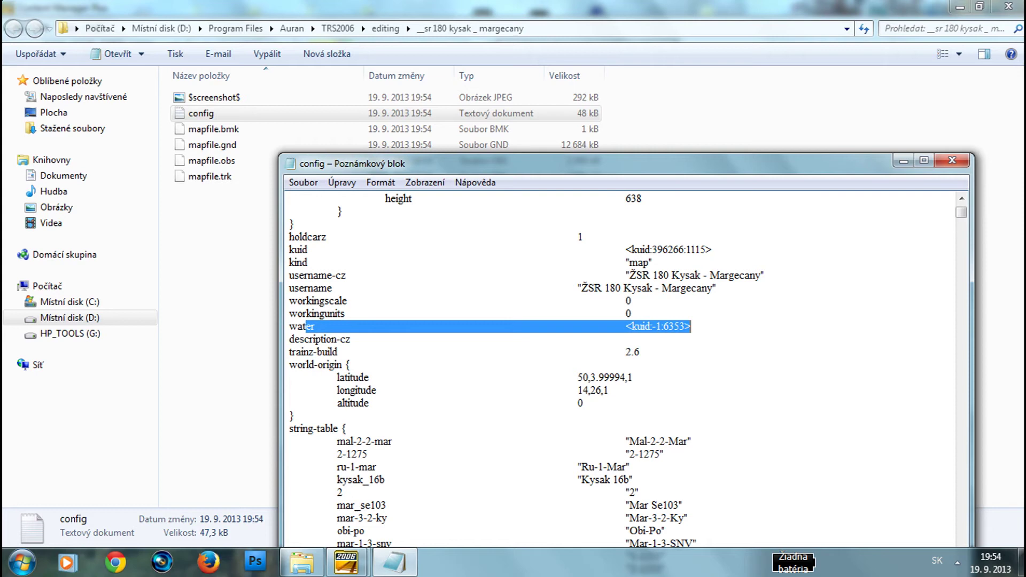
Examine the config file's string-table and kuid-table through to the end, and return to the start of the file.
{"action": "scroll", "coordinate": [620, 368], "scroll_direction": "down", "scroll_amount": 20}
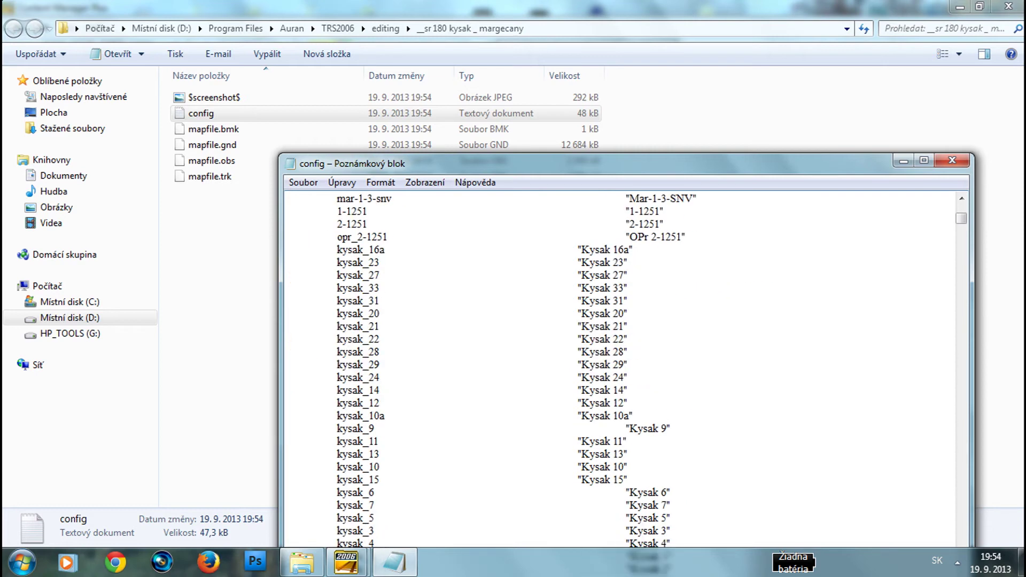
{"action": "left_click_drag", "start_coordinate": [962, 242], "coordinate": [961, 543]}
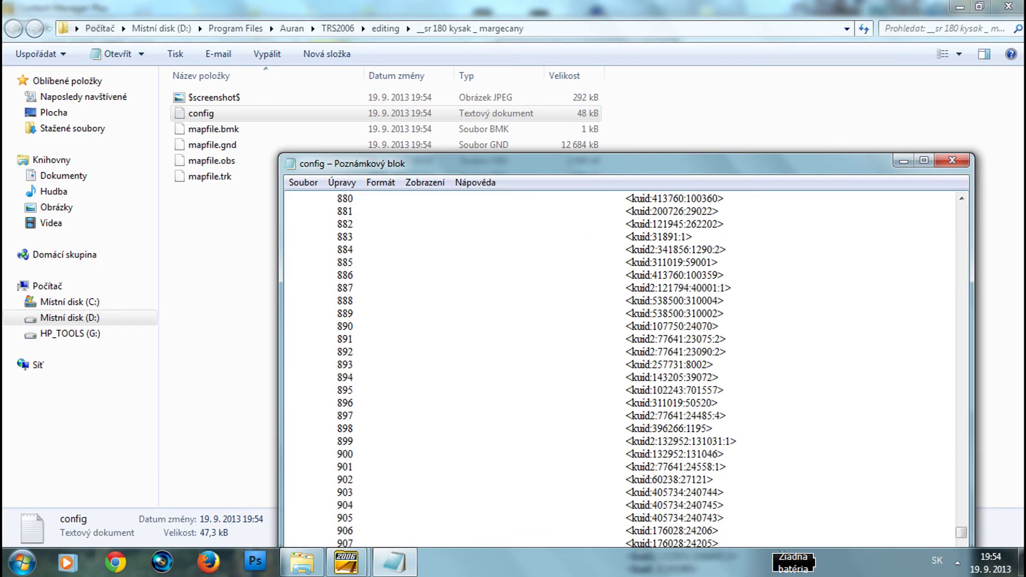
{"action": "scroll", "coordinate": [620, 347], "scroll_direction": "down", "scroll_amount": 6}
{"action": "left_click_drag", "start_coordinate": [713, 163], "coordinate": [682, 57]}
{"action": "scroll", "coordinate": [593, 283], "scroll_direction": "down", "scroll_amount": 10}
{"action": "scroll", "coordinate": [620, 283], "scroll_direction": "down", "scroll_amount": 12}
{"action": "left_click_drag", "start_coordinate": [930, 445], "coordinate": [930, 106]}
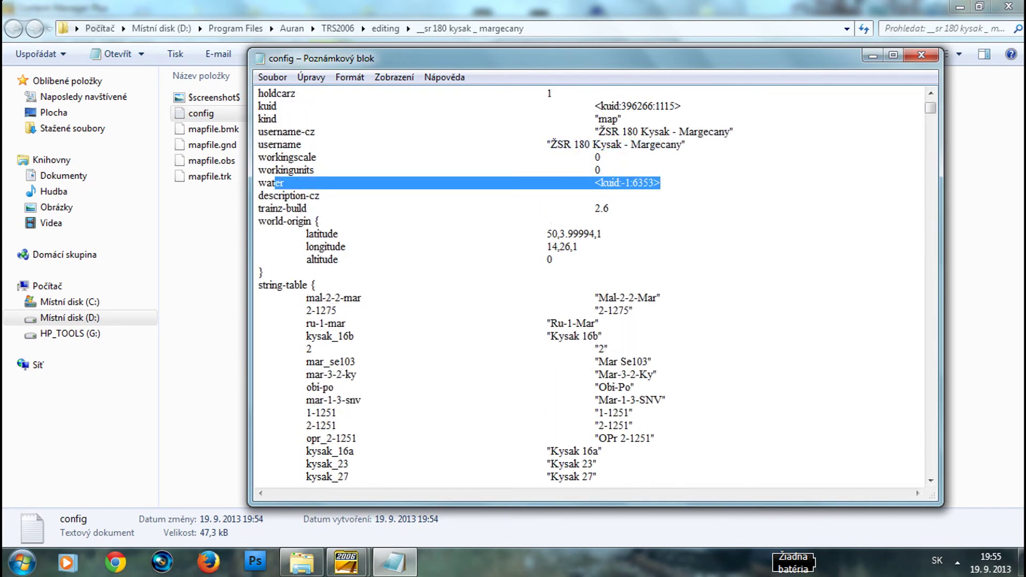
{"action": "left_click_drag", "start_coordinate": [931, 107], "coordinate": [931, 105]}
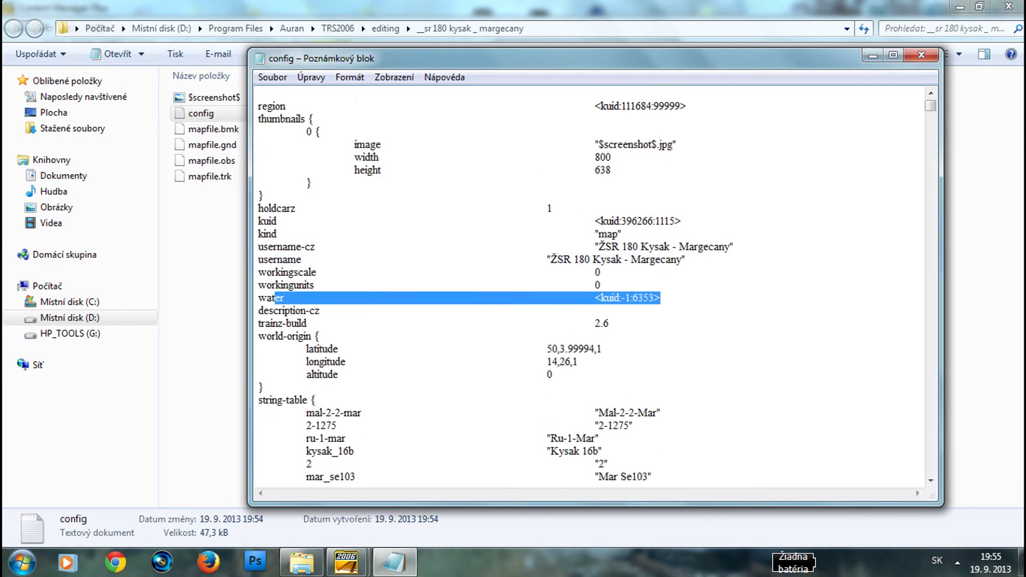
Select the region KUID <kuid:111684:99999> in the config file, dismiss the registry error and switch to the Content Manager Plus asset list.
{"action": "left_click_drag", "start_coordinate": [267, 105], "coordinate": [686, 106]}
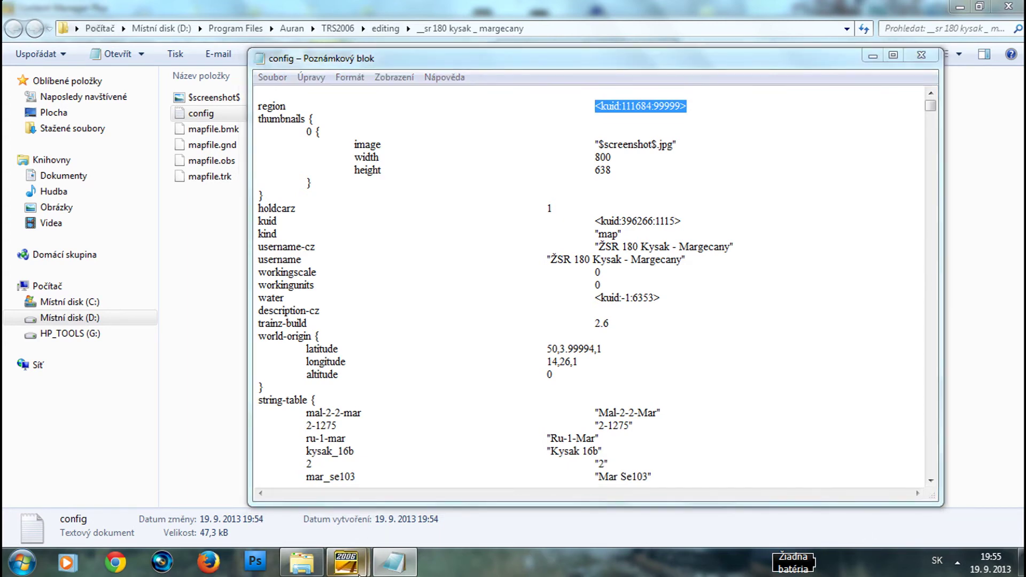
{"action": "mouse_move", "coordinate": [347, 563]}
{"action": "left_click", "coordinate": [297, 497]}
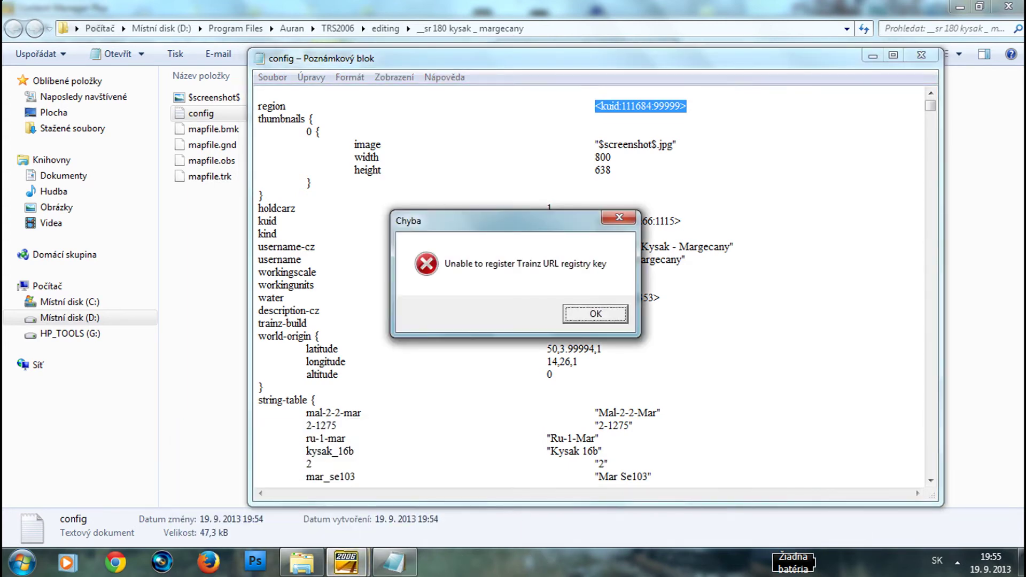
{"action": "left_click", "coordinate": [594, 315]}
{"action": "left_click", "coordinate": [396, 564]}
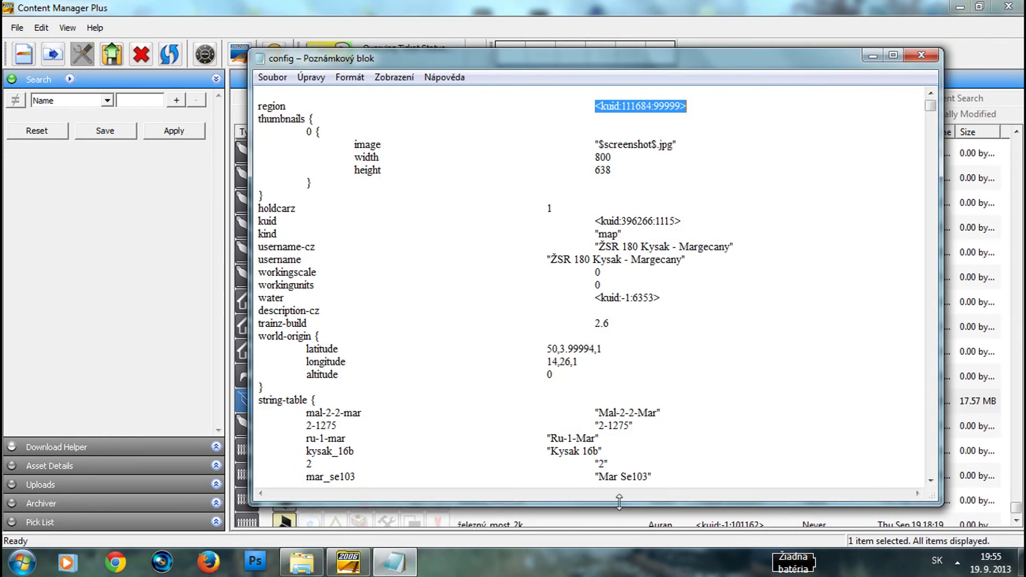
{"action": "left_click", "coordinate": [621, 521]}
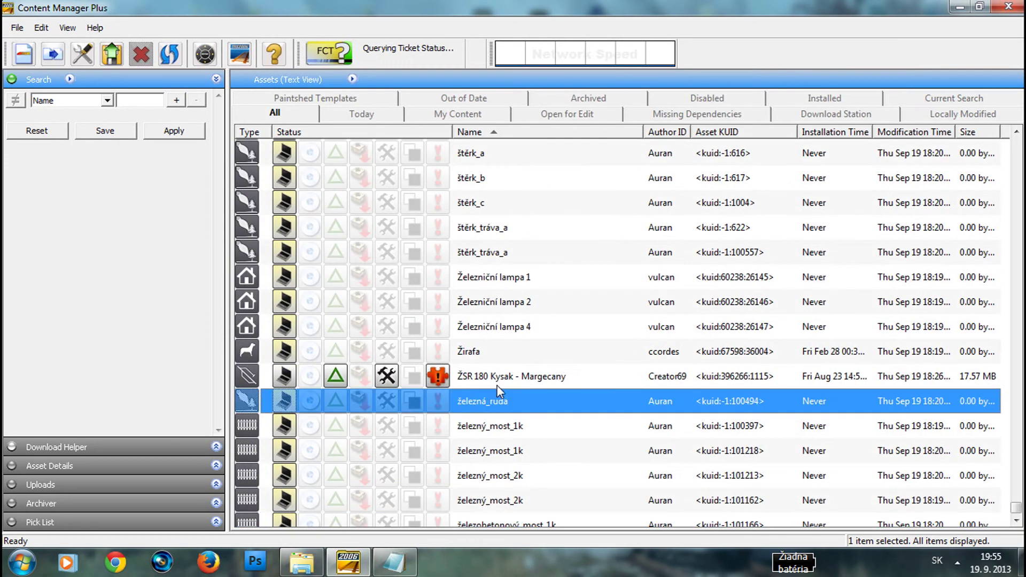
Select the Žirafa asset in the full asset list and show its asset details.
{"action": "right_click", "coordinate": [497, 377]}
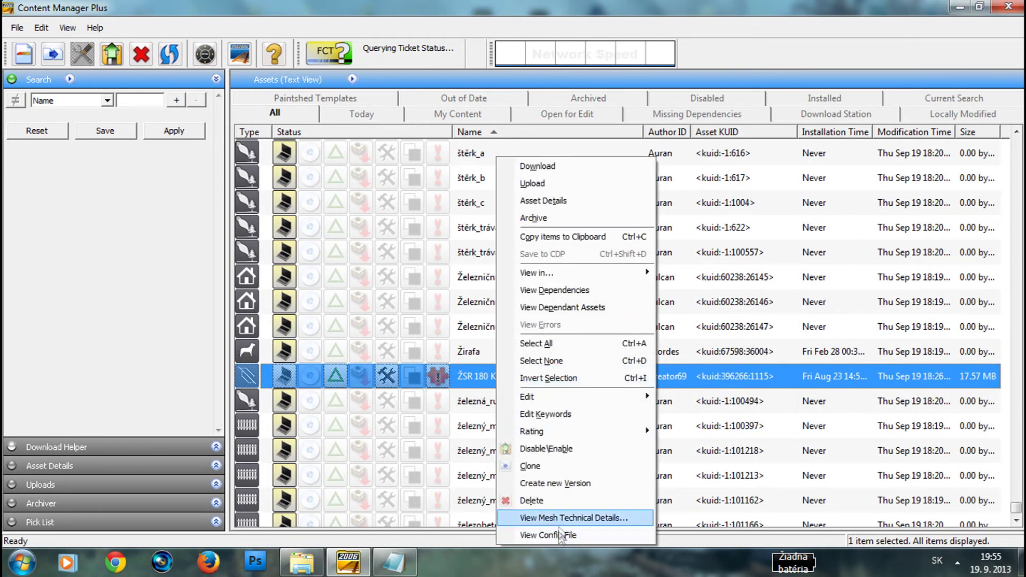
{"action": "left_click", "coordinate": [362, 391]}
{"action": "left_click", "coordinate": [381, 354]}
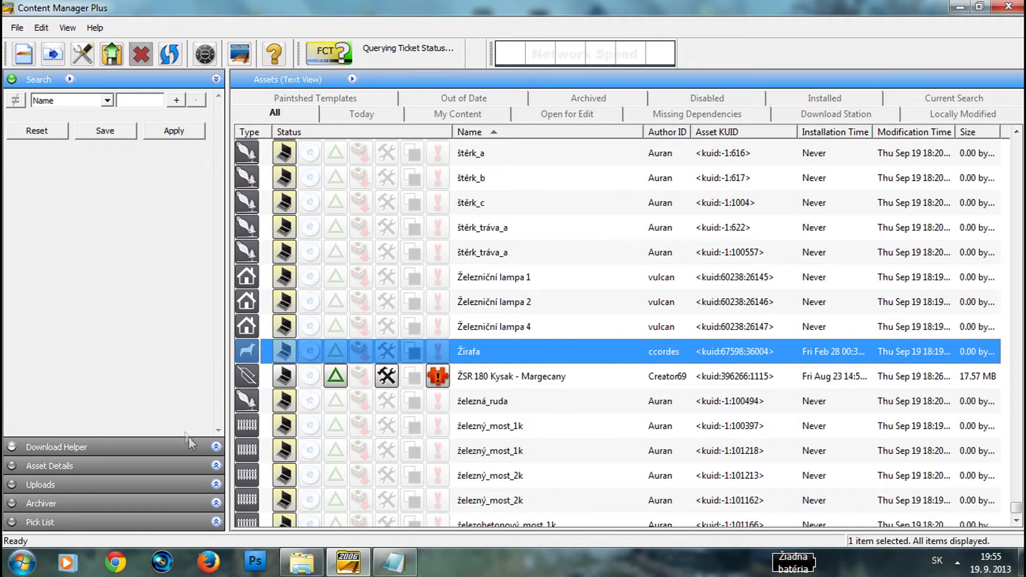
{"action": "left_click", "coordinate": [216, 467]}
{"action": "left_click", "coordinate": [204, 54]}
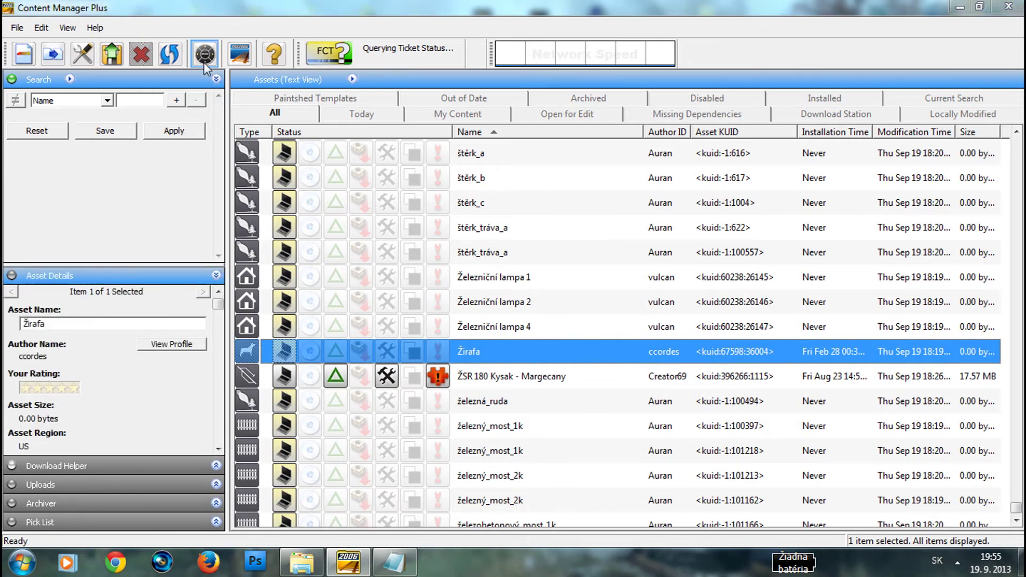
{"action": "left_click", "coordinate": [765, 124]}
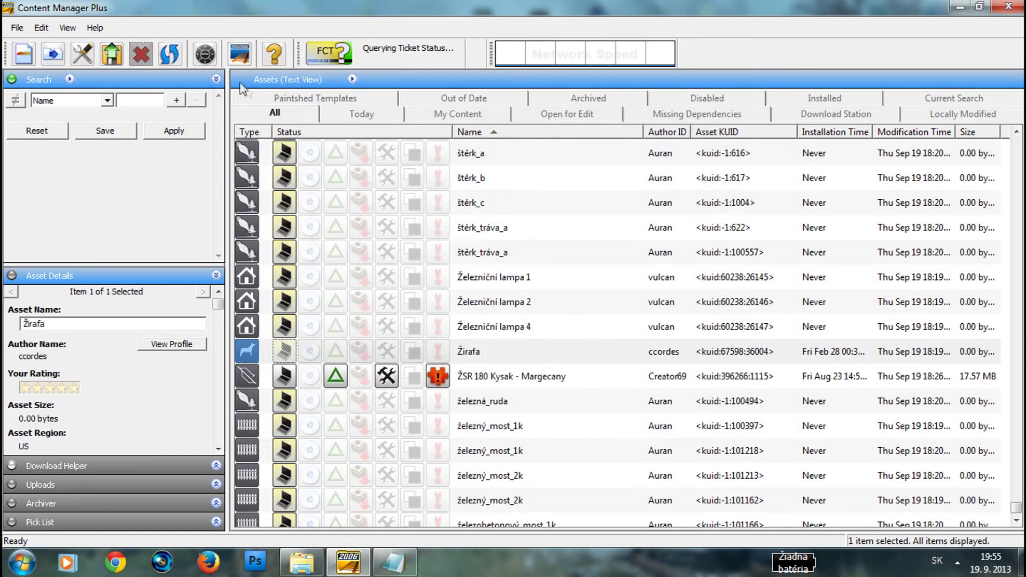
Collapse the search section and highlight the asset KUID <kuid:67598:36004> in Žirafa's details for copying.
{"action": "left_click", "coordinate": [217, 79]}
{"action": "scroll", "coordinate": [223, 359], "scroll_direction": "down", "scroll_amount": 5}
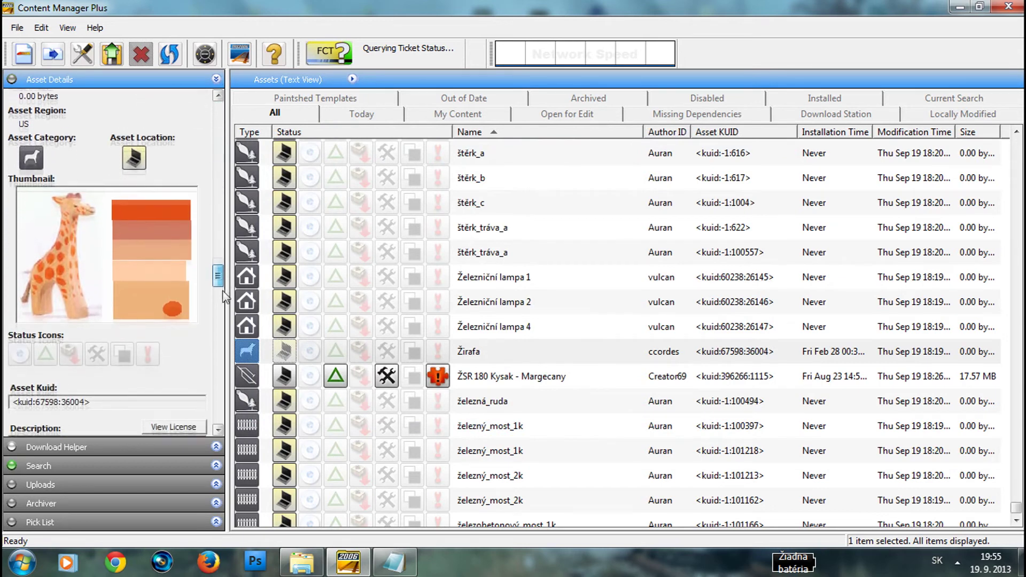
{"action": "scroll", "coordinate": [223, 360], "scroll_direction": "down", "scroll_amount": 1}
{"action": "left_click_drag", "start_coordinate": [90, 340], "coordinate": [12, 340]}
{"action": "right_click", "coordinate": [21, 340]}
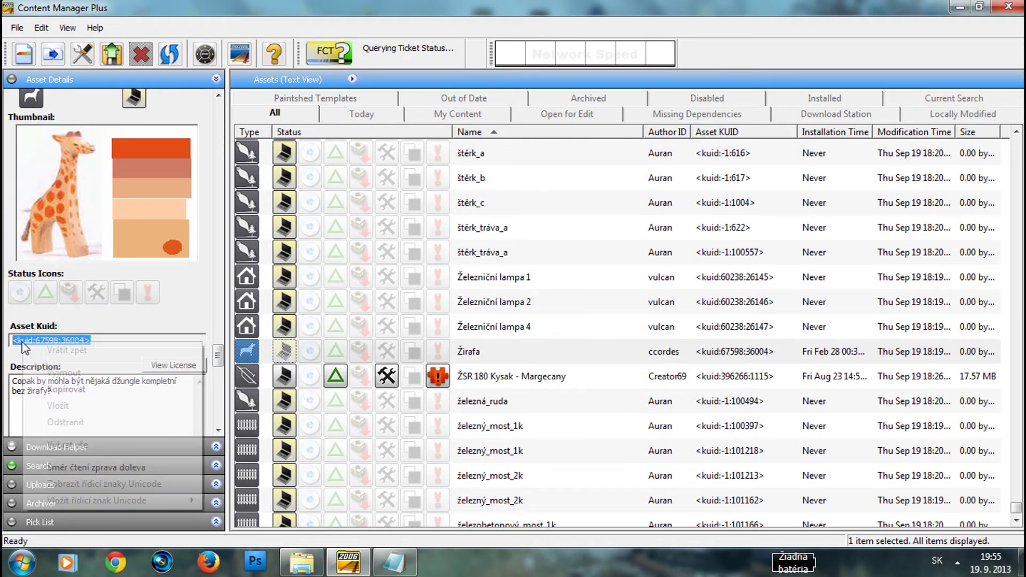
{"action": "left_click", "coordinate": [54, 375]}
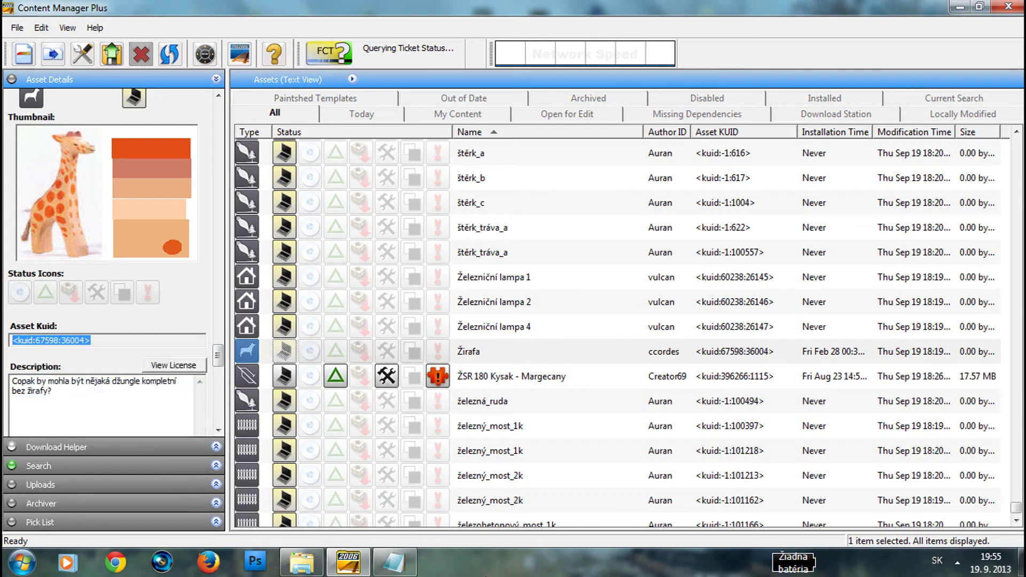
Leave the config file and revert the ŽSR 180 Kysak - Margecany map that is open for edit.
{"action": "left_click", "coordinate": [394, 561]}
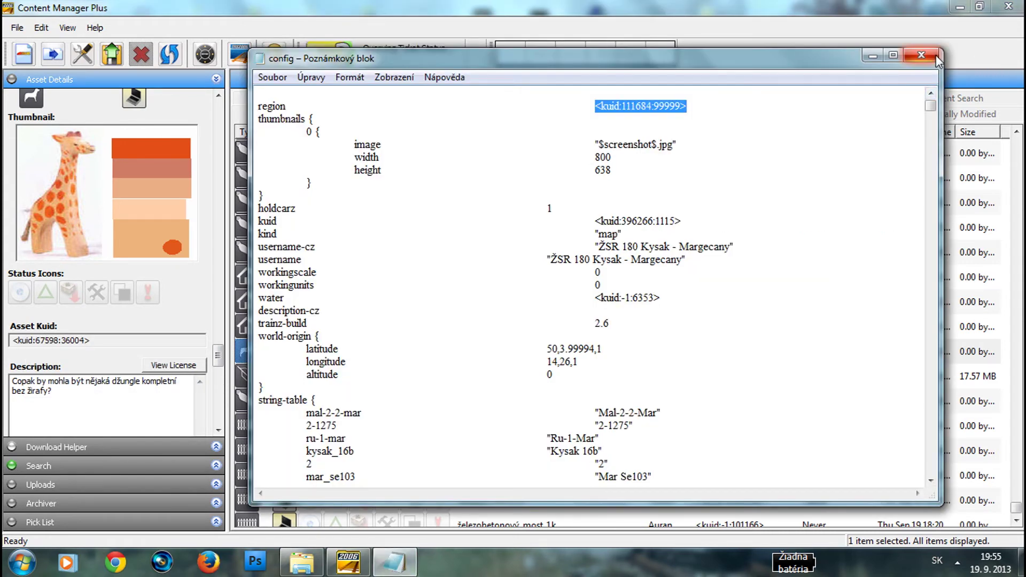
{"action": "left_click", "coordinate": [920, 54]}
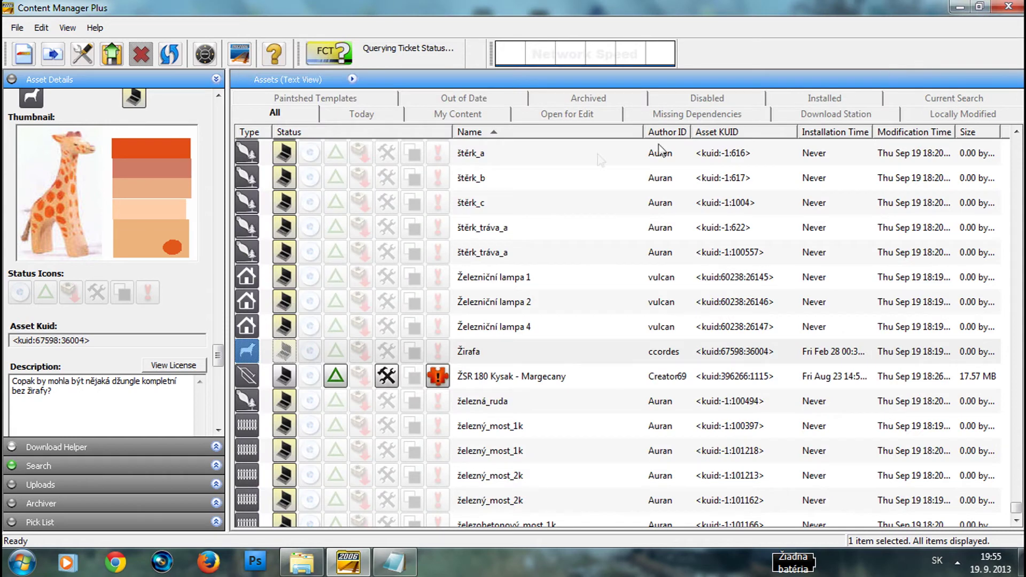
{"action": "left_click", "coordinate": [544, 122]}
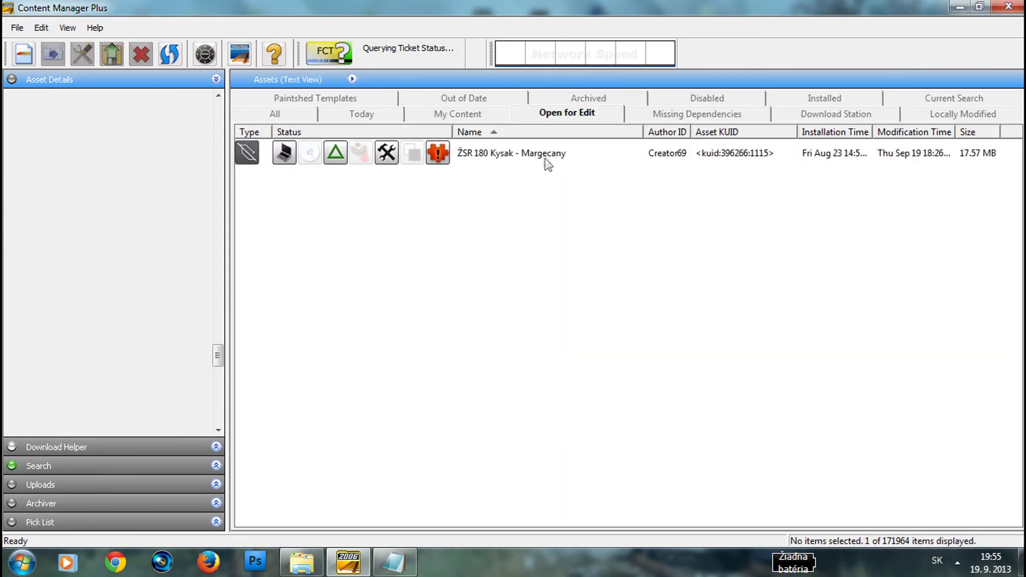
{"action": "right_click", "coordinate": [543, 155]}
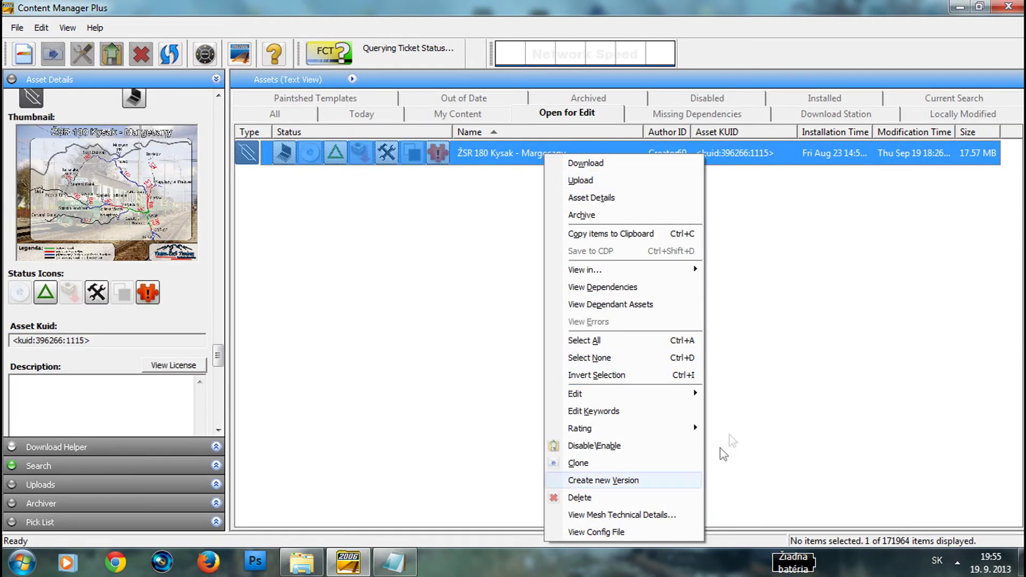
{"action": "mouse_move", "coordinate": [657, 394]}
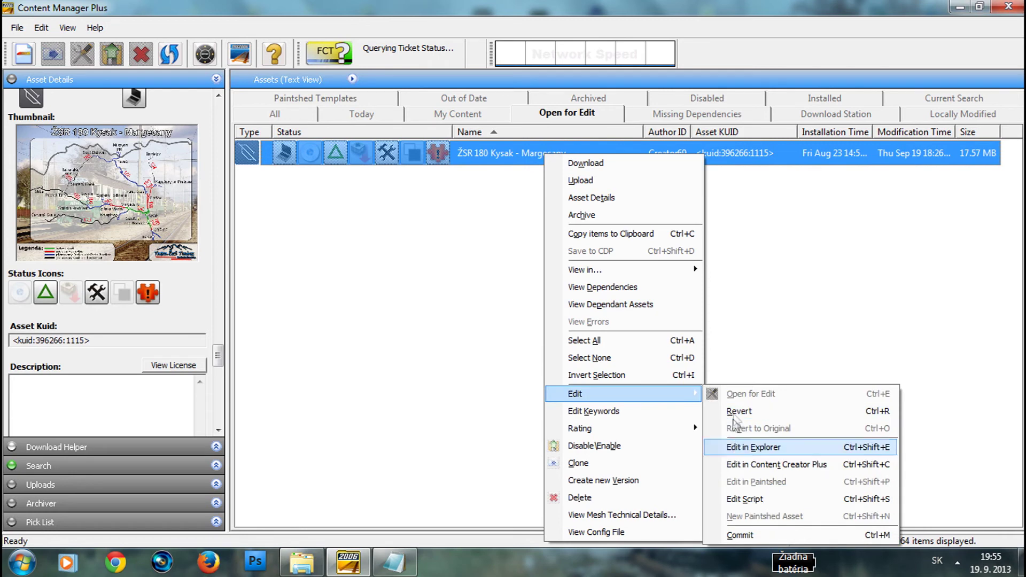
{"action": "left_click", "coordinate": [736, 415]}
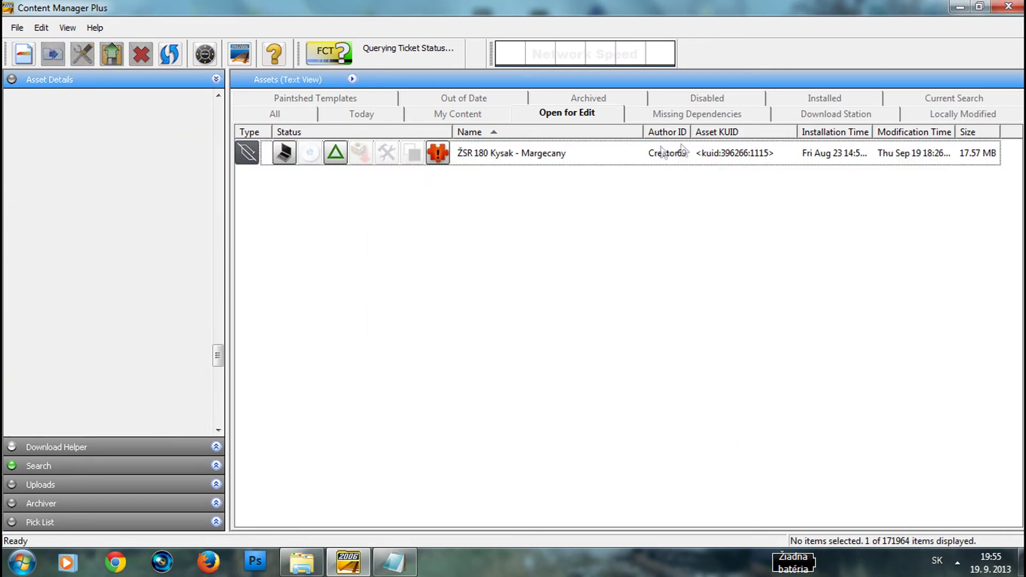
View the Download Station assets, check the edit options of AAA Alpha SD40 and select AAC Anthracite Swansea 7 plank wagon dirty.
{"action": "left_click", "coordinate": [821, 114]}
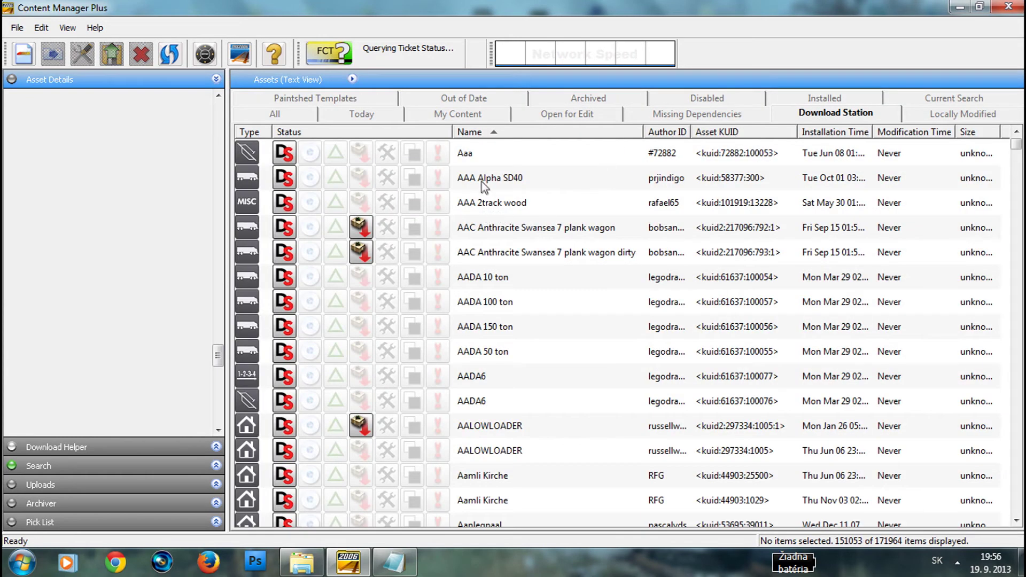
{"action": "left_click", "coordinate": [483, 181]}
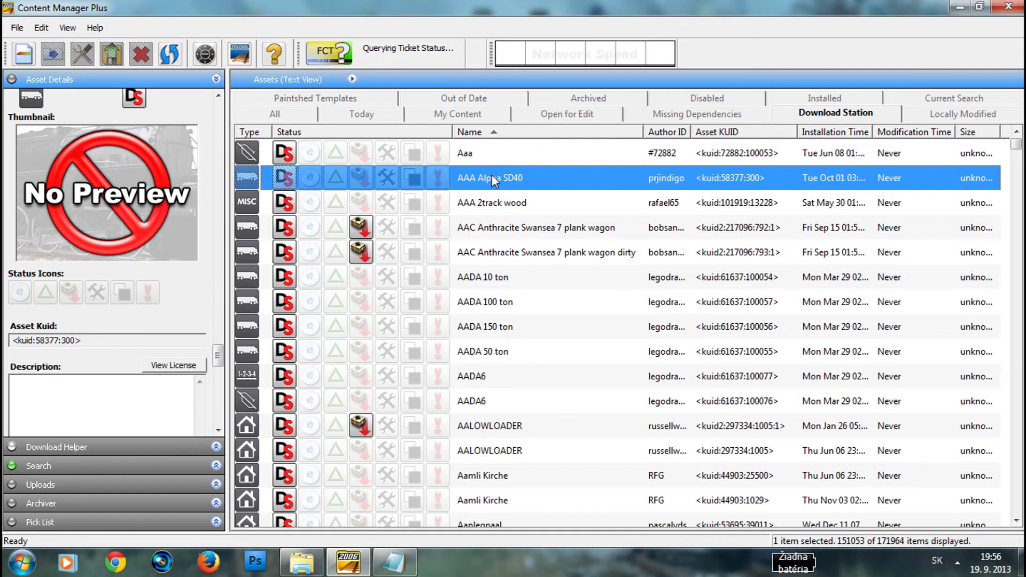
{"action": "right_click", "coordinate": [492, 176]}
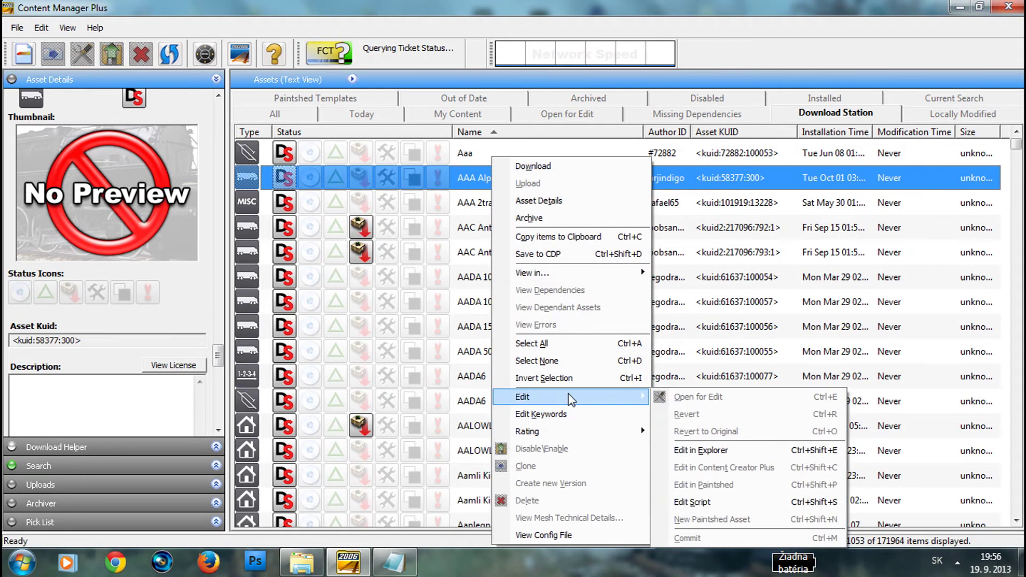
{"action": "mouse_move", "coordinate": [568, 393]}
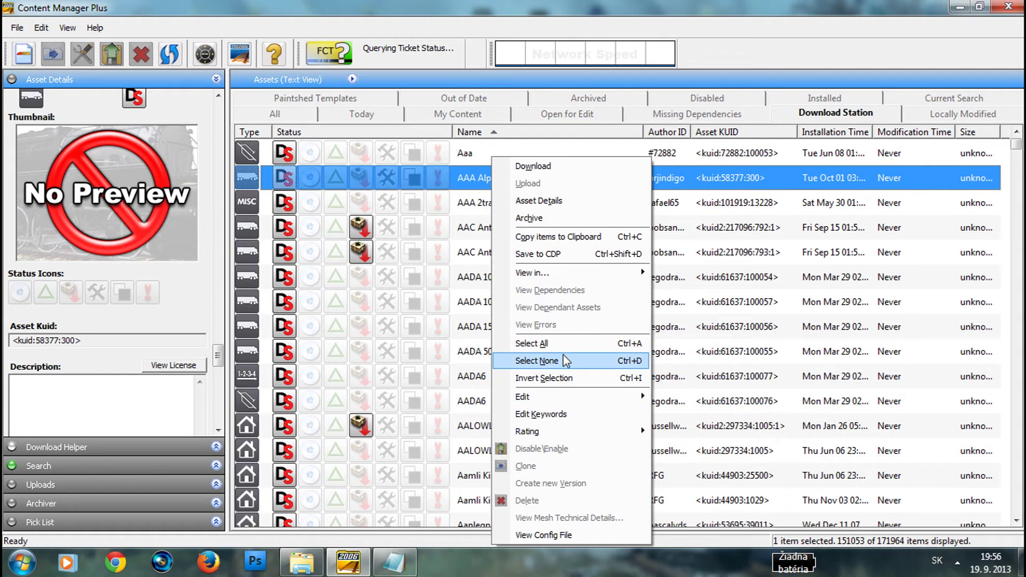
{"action": "key", "text": "Escape"}
{"action": "left_click", "coordinate": [407, 252]}
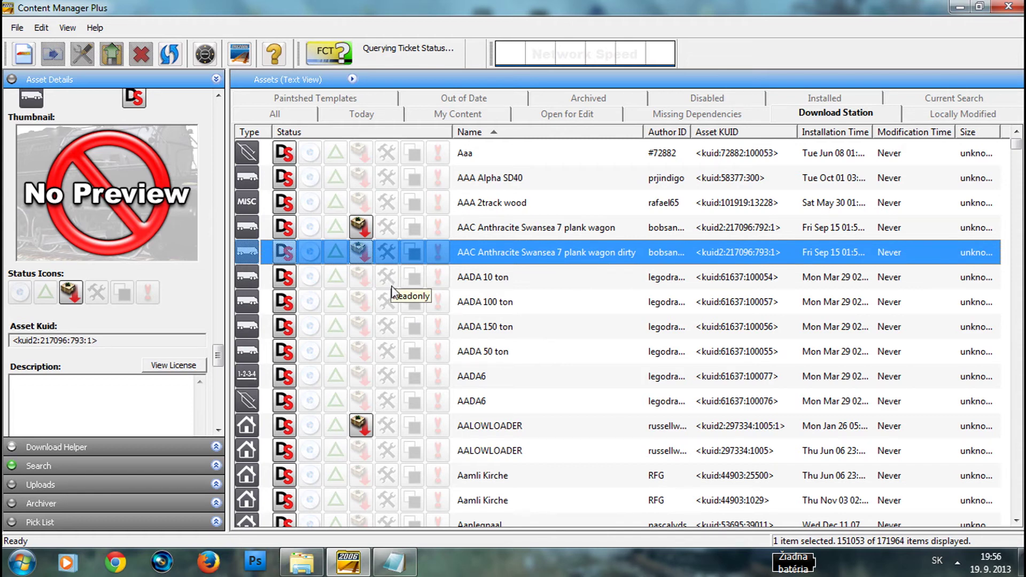
Save the Abflussrinne asset from today's assets to the desktop as a CDP file named Test.
{"action": "left_click", "coordinate": [364, 120]}
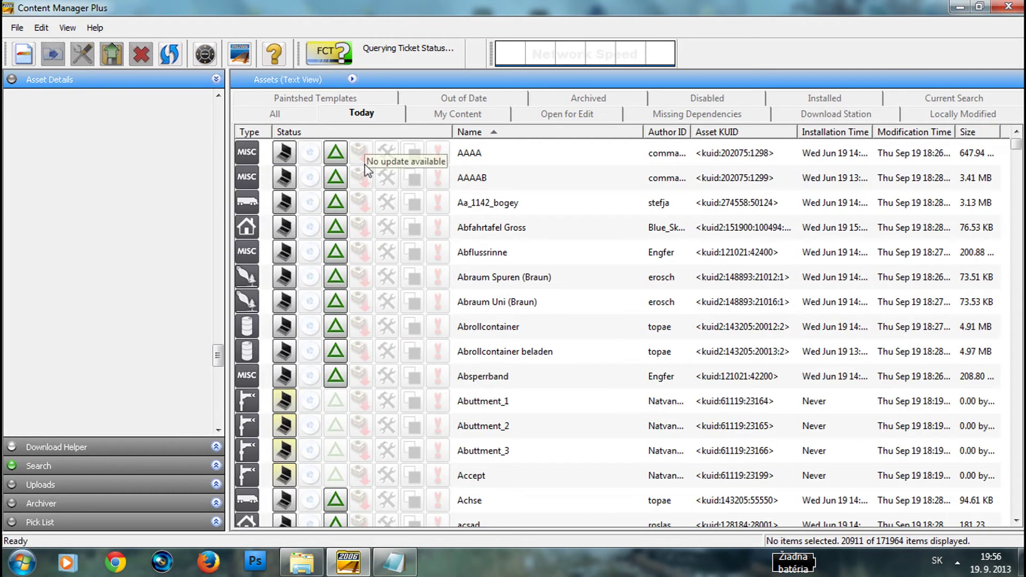
{"action": "left_click", "coordinate": [395, 261]}
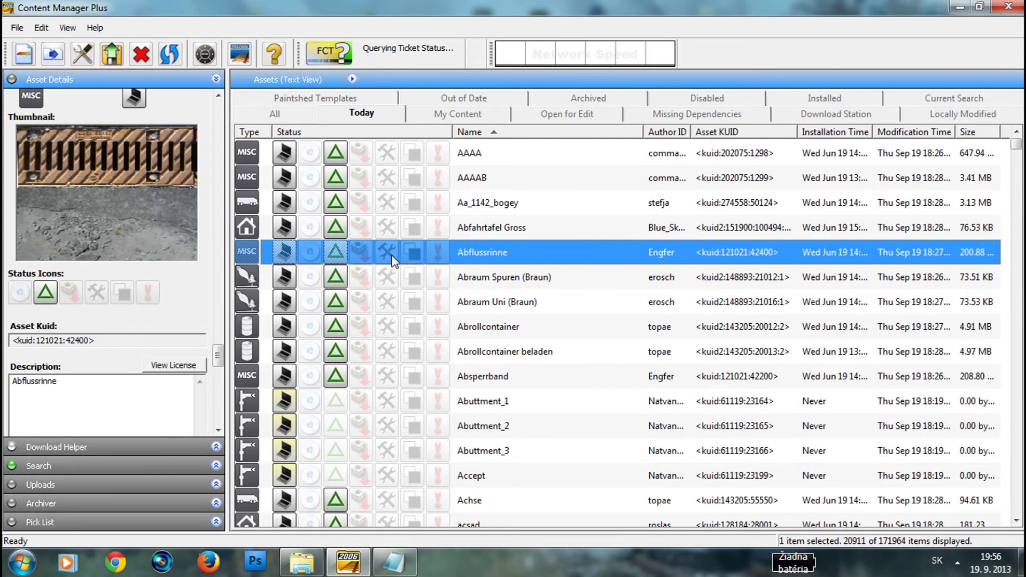
{"action": "right_click", "coordinate": [394, 260]}
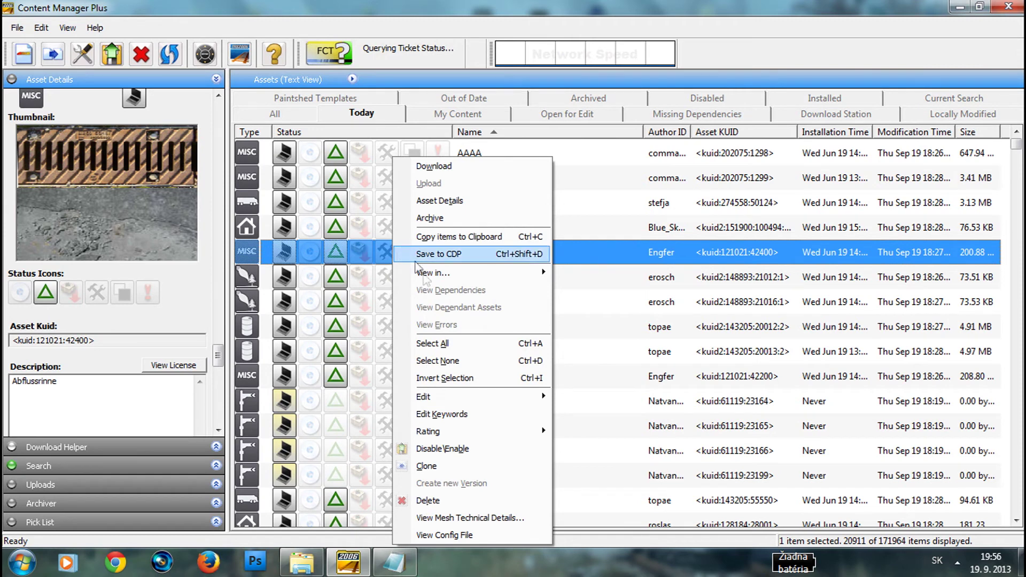
{"action": "mouse_move", "coordinate": [461, 402]}
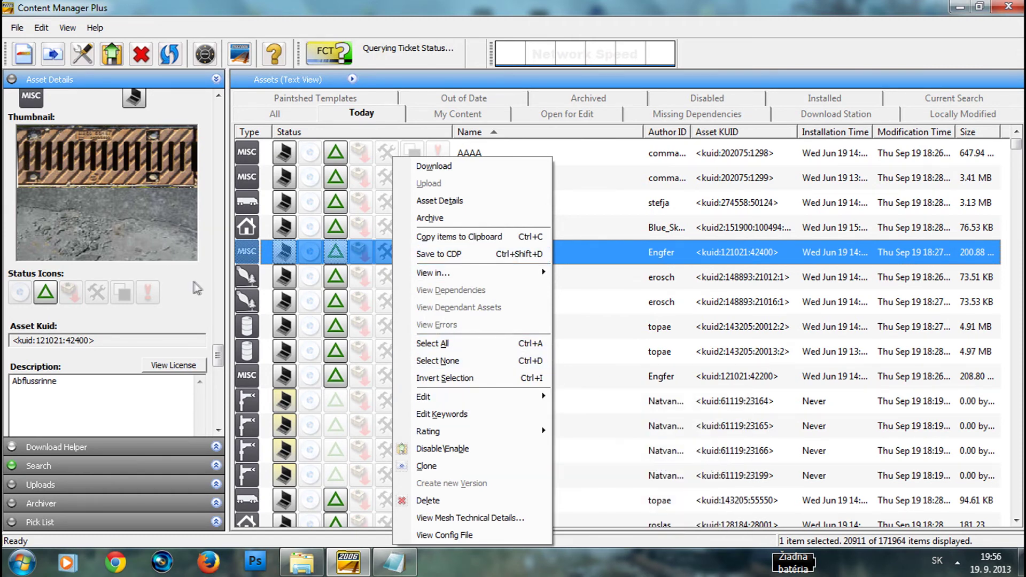
{"action": "left_click", "coordinate": [436, 258]}
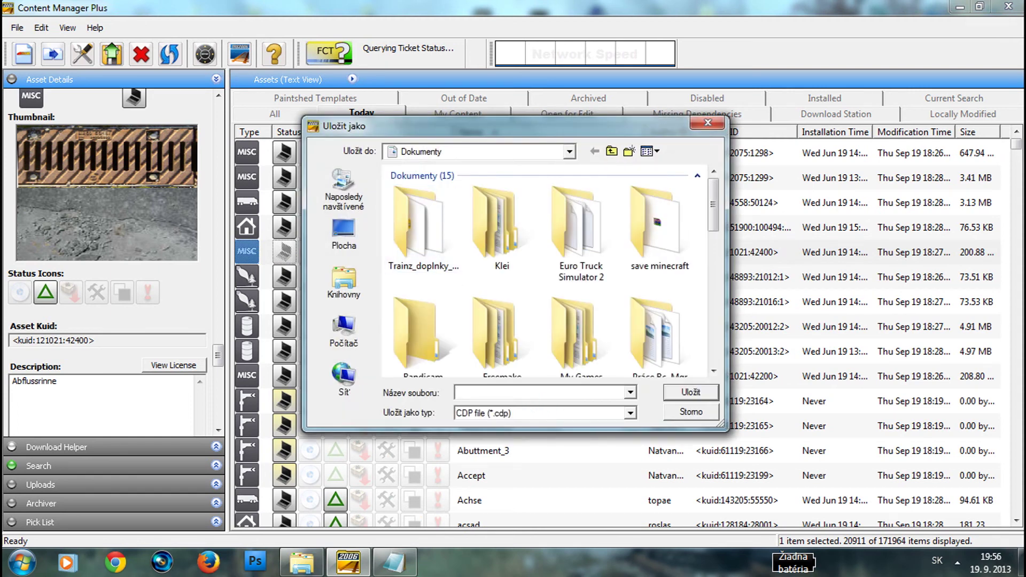
{"action": "left_click", "coordinate": [344, 235]}
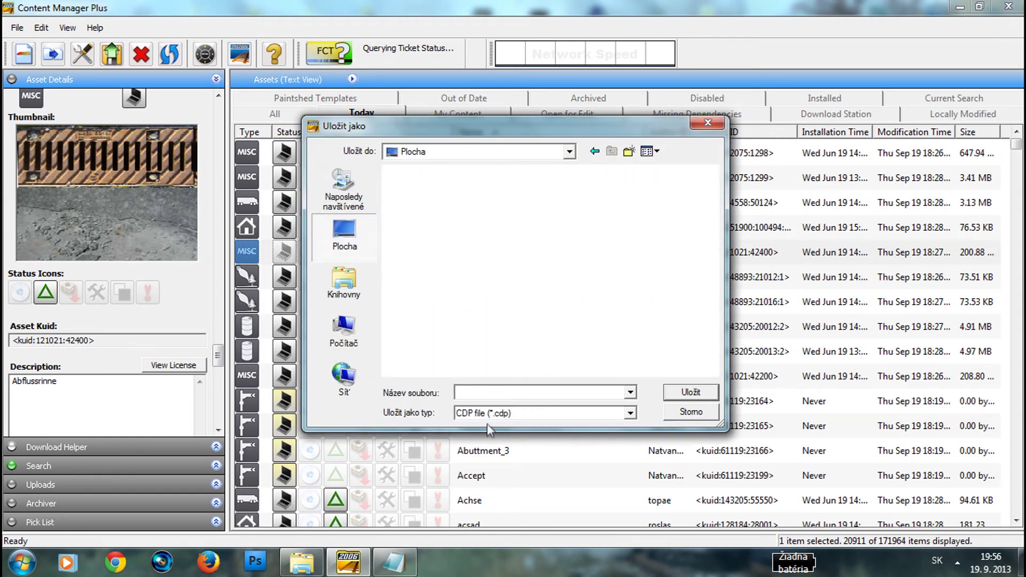
{"action": "type", "text": "Test"}
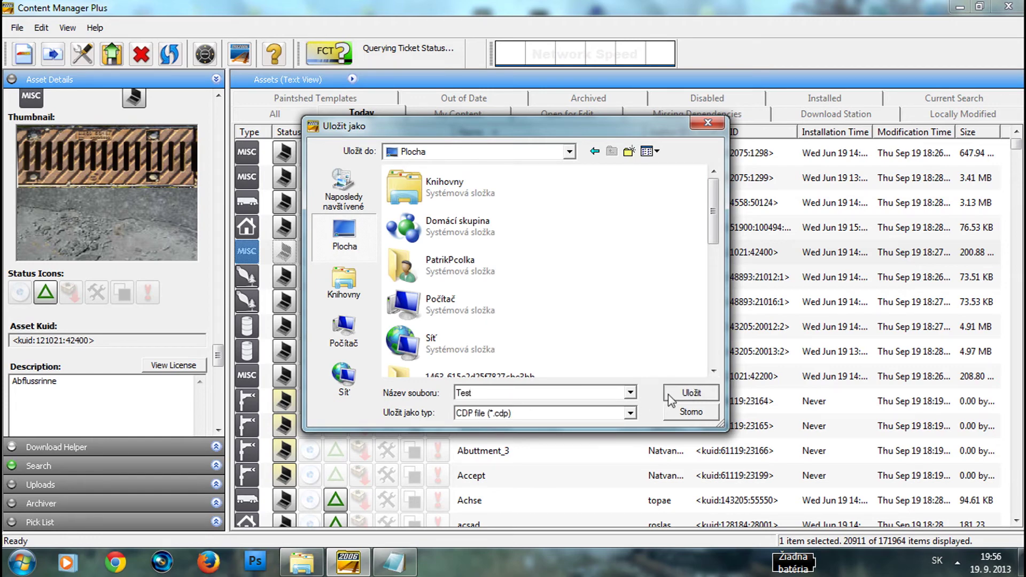
{"action": "left_click", "coordinate": [691, 392]}
{"action": "left_click", "coordinate": [670, 402]}
Show the desktop, move the Test CDP file to its middle and delete it.
{"action": "key", "text": "super+d"}
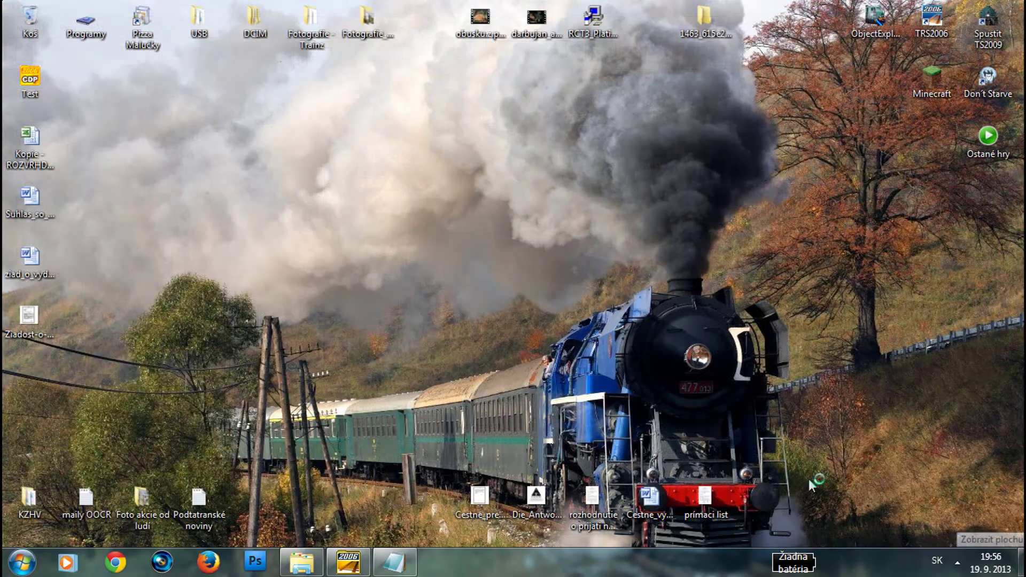
{"action": "left_click", "coordinate": [33, 90]}
{"action": "left_click_drag", "start_coordinate": [321, 299], "coordinate": [383, 322]}
{"action": "left_click_drag", "start_coordinate": [423, 381], "coordinate": [306, 261]}
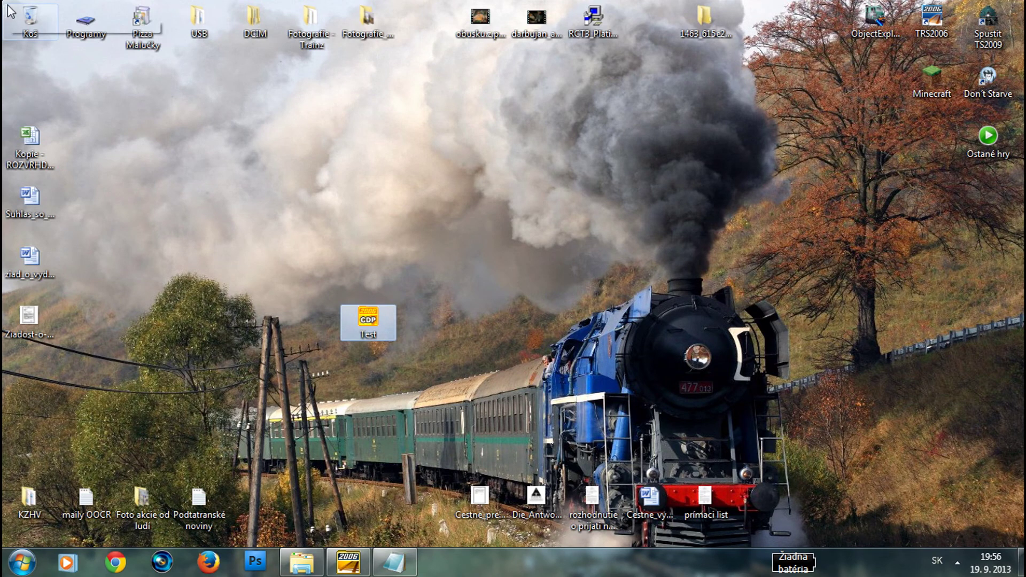
{"action": "key", "text": "Delete"}
{"action": "key", "text": "Return"}
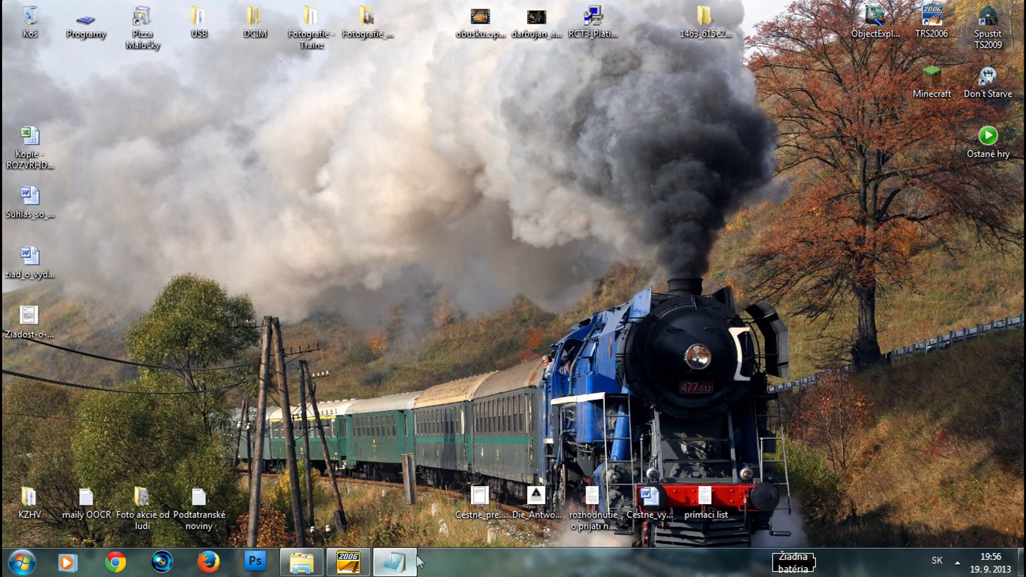
Close the map's config file, return to the asset list and close Content Manager Plus.
{"action": "left_click", "coordinate": [396, 562]}
{"action": "left_click", "coordinate": [914, 56]}
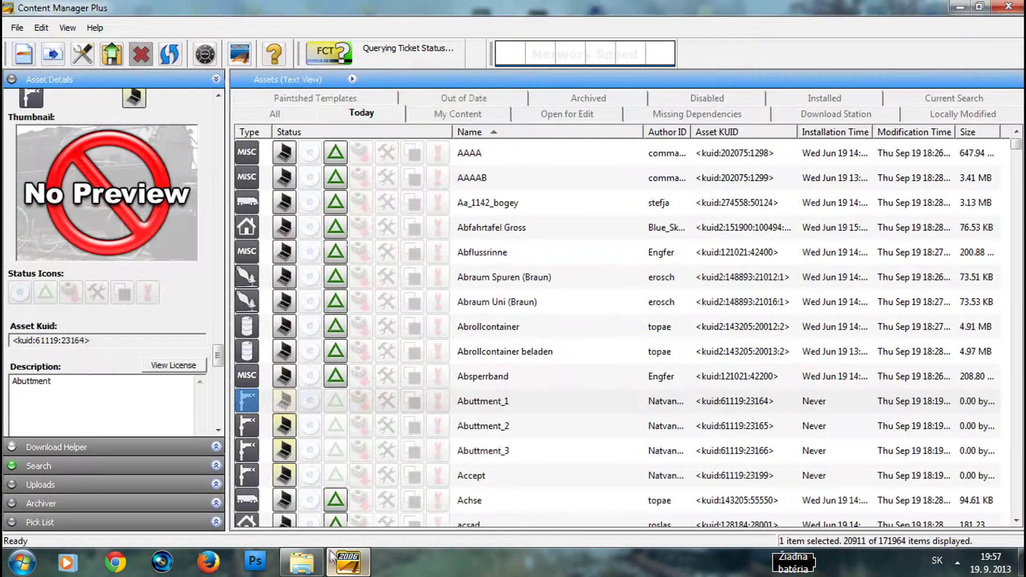
{"action": "left_click", "coordinate": [348, 562]}
{"action": "left_click", "coordinate": [409, 371]}
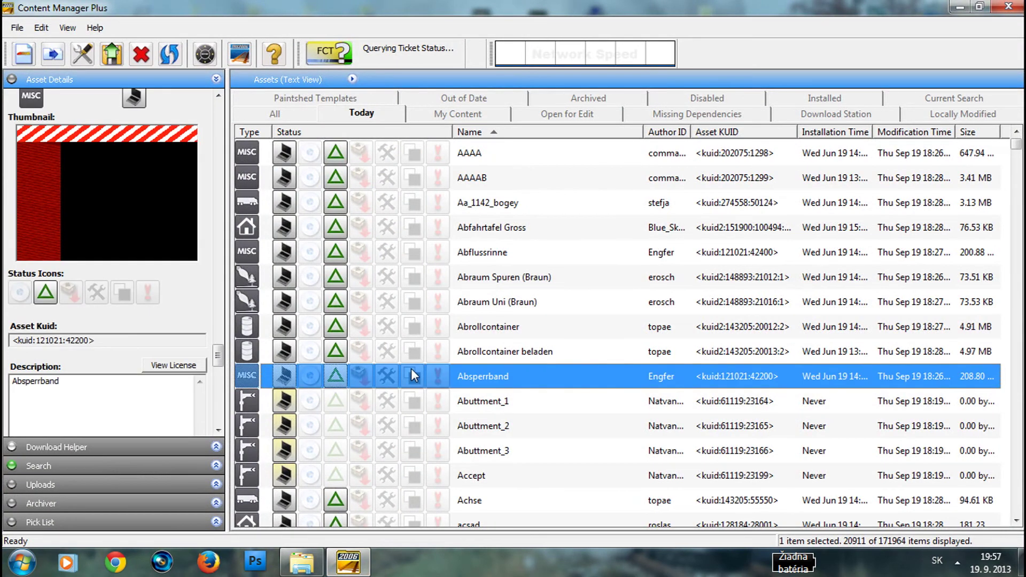
{"action": "left_click", "coordinate": [1007, 6]}
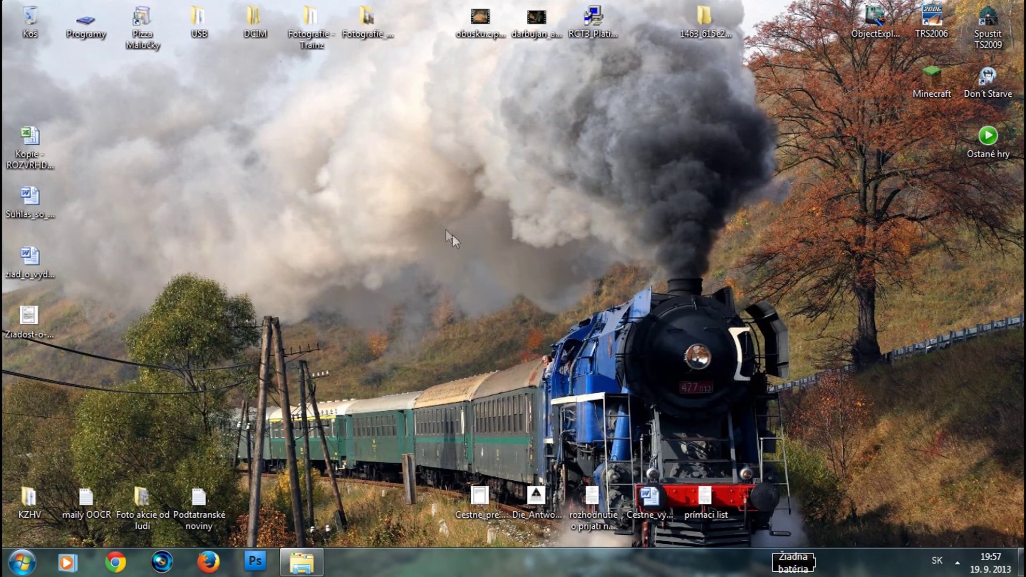
Close the Kysak - Margecany editing folder window and open the Start menu.
{"action": "left_click", "coordinate": [293, 565]}
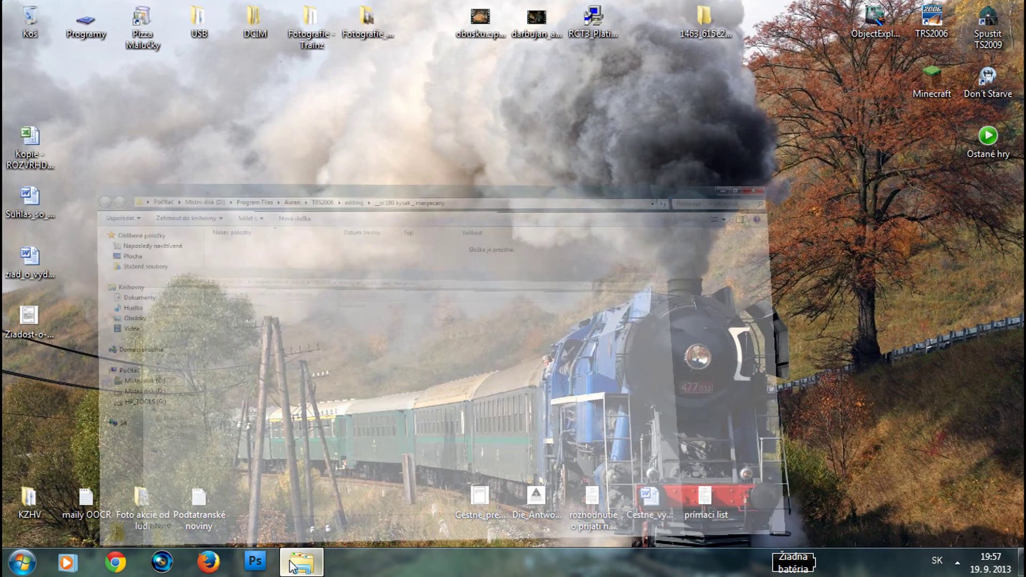
{"action": "right_click", "coordinate": [294, 564]}
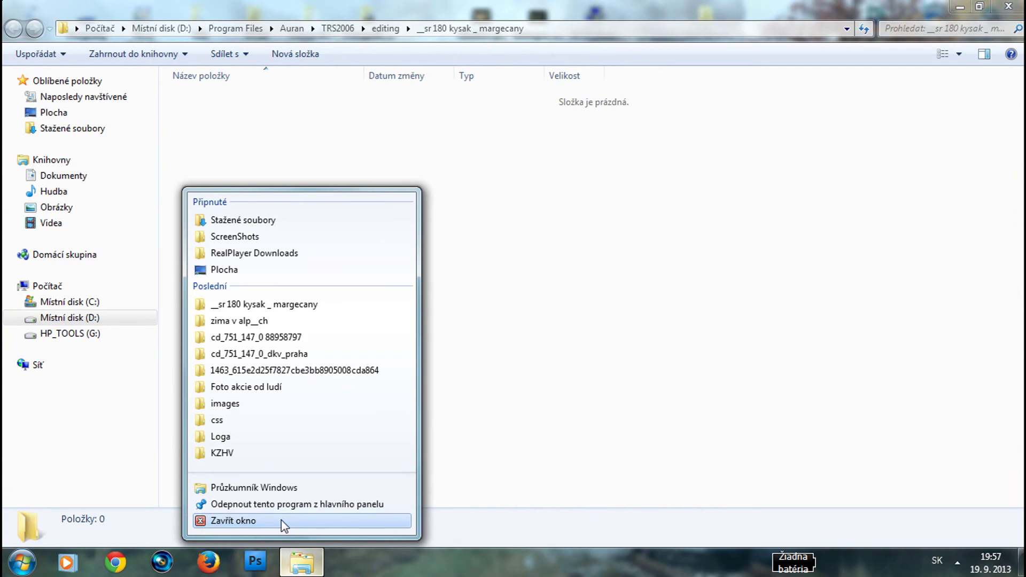
{"action": "left_click", "coordinate": [283, 522]}
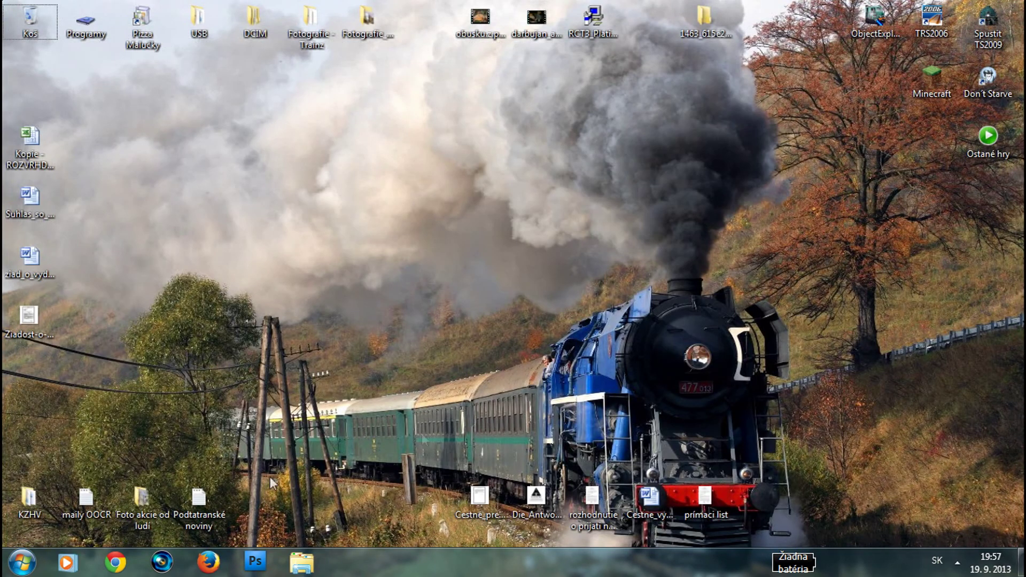
{"action": "left_click", "coordinate": [21, 562]}
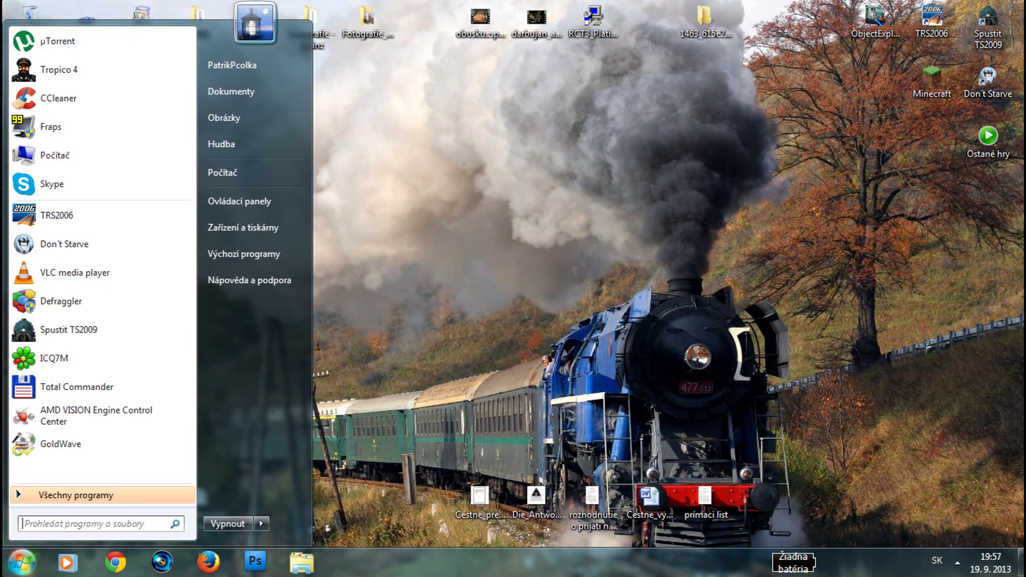
Browse in Windows Explorer to the TRS2006 folder under Program Files and Auran on local disk D.
{"action": "left_click", "coordinate": [235, 171]}
{"action": "double_click", "coordinate": [298, 140]}
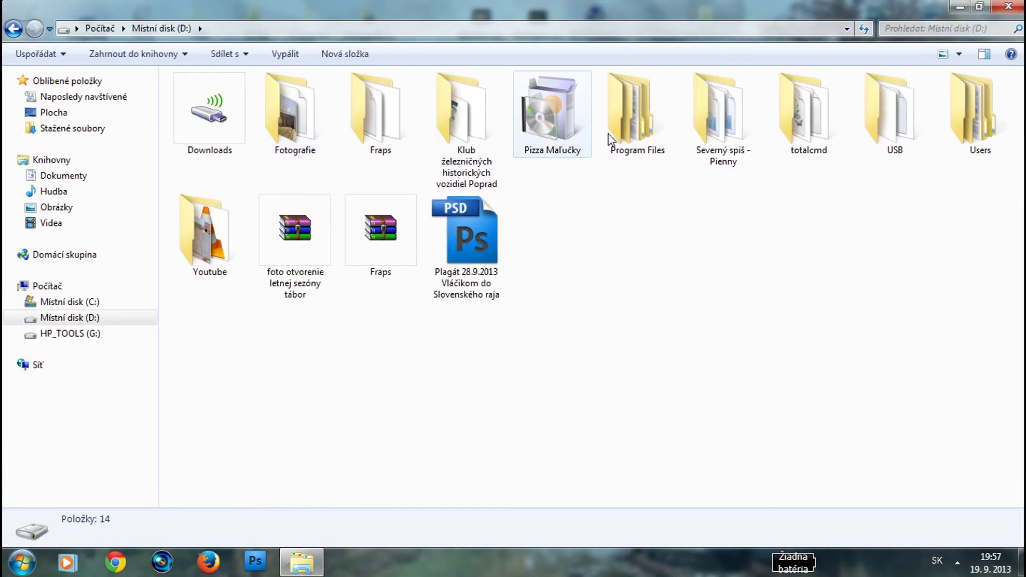
{"action": "left_click", "coordinate": [624, 122]}
{"action": "double_click", "coordinate": [623, 121]}
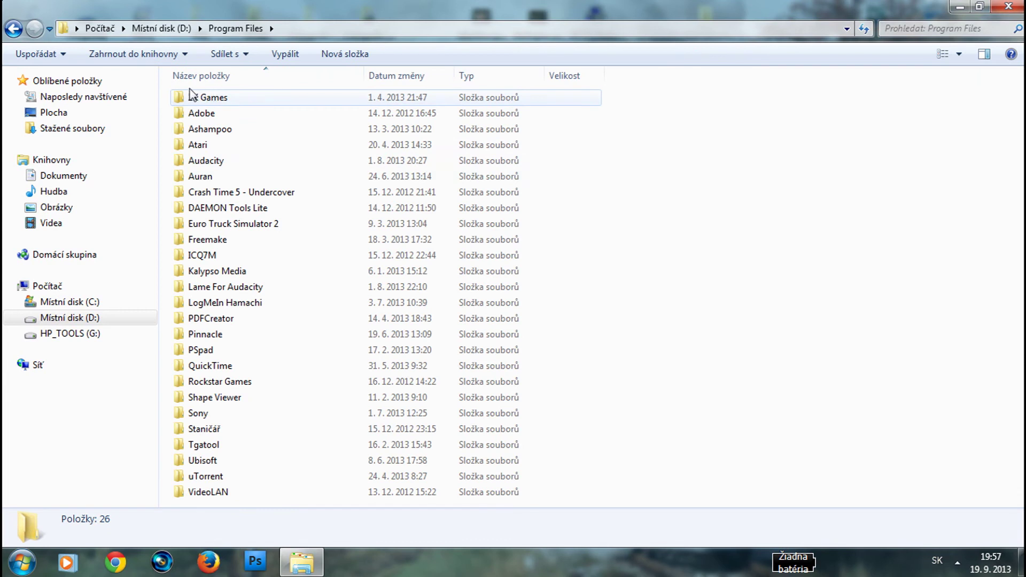
{"action": "double_click", "coordinate": [199, 176]}
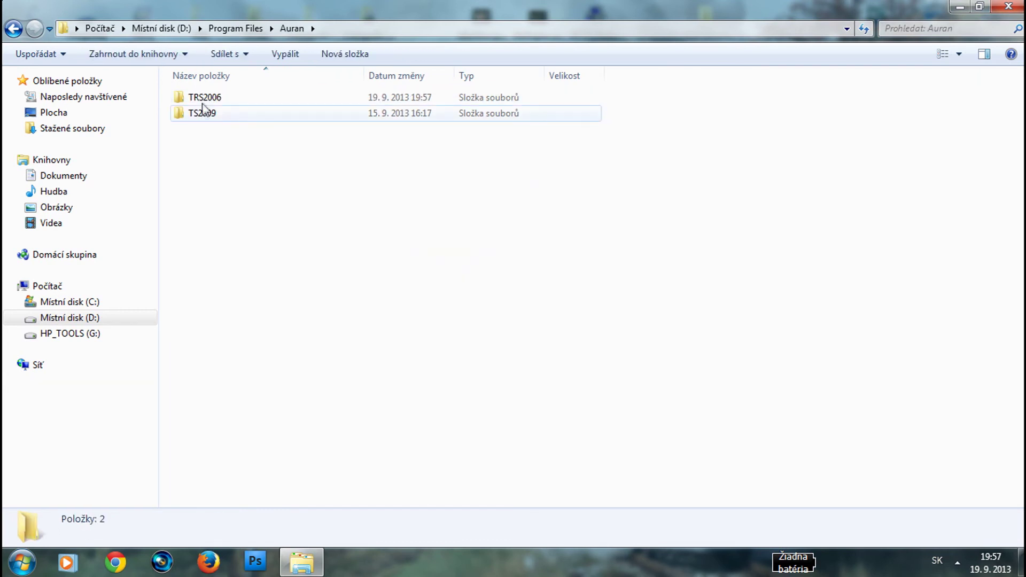
{"action": "double_click", "coordinate": [204, 97]}
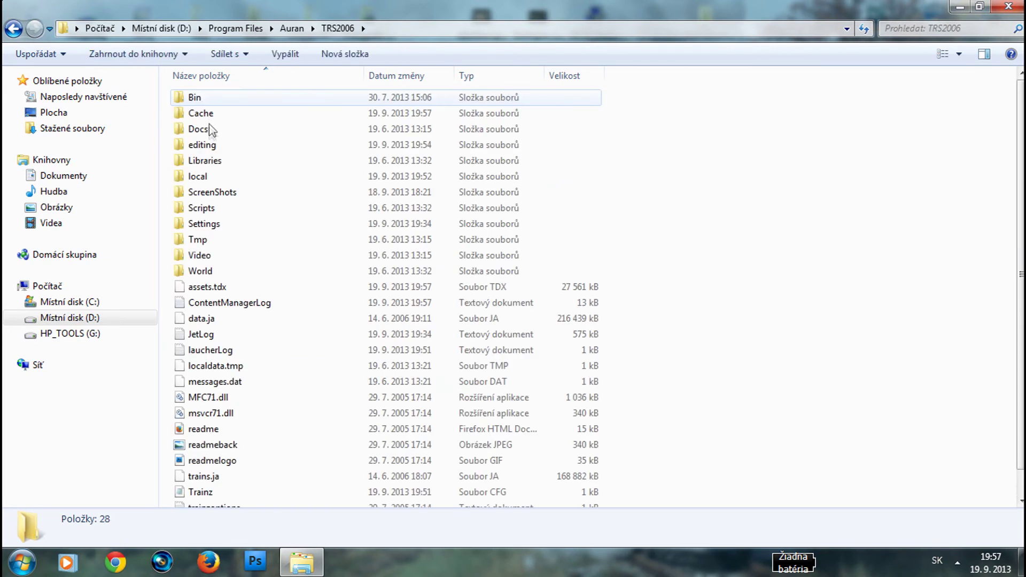
Look inside the editing folder of TRS2006 and return to the TRS2006 folder.
{"action": "left_click", "coordinate": [206, 174]}
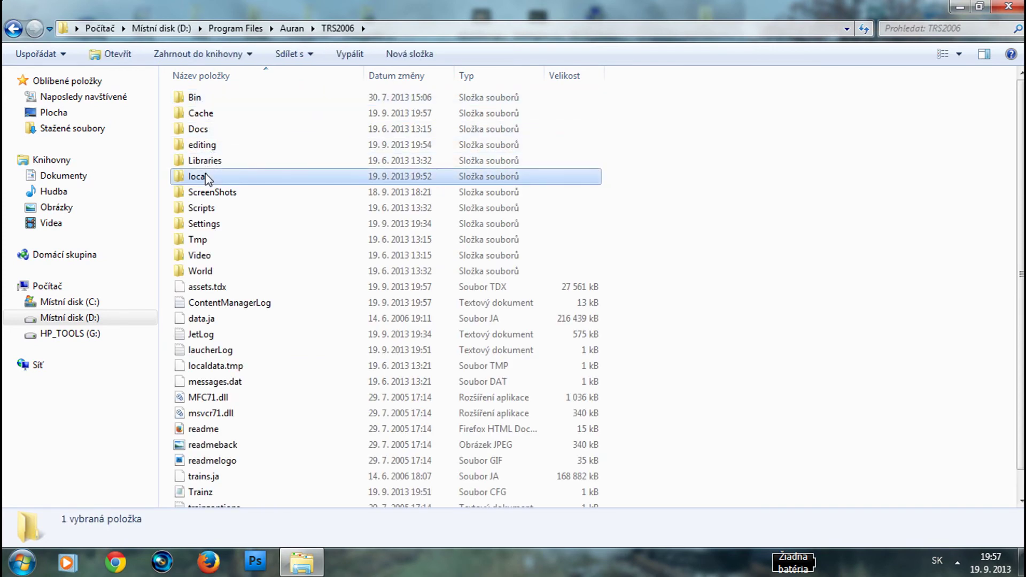
{"action": "double_click", "coordinate": [198, 145]}
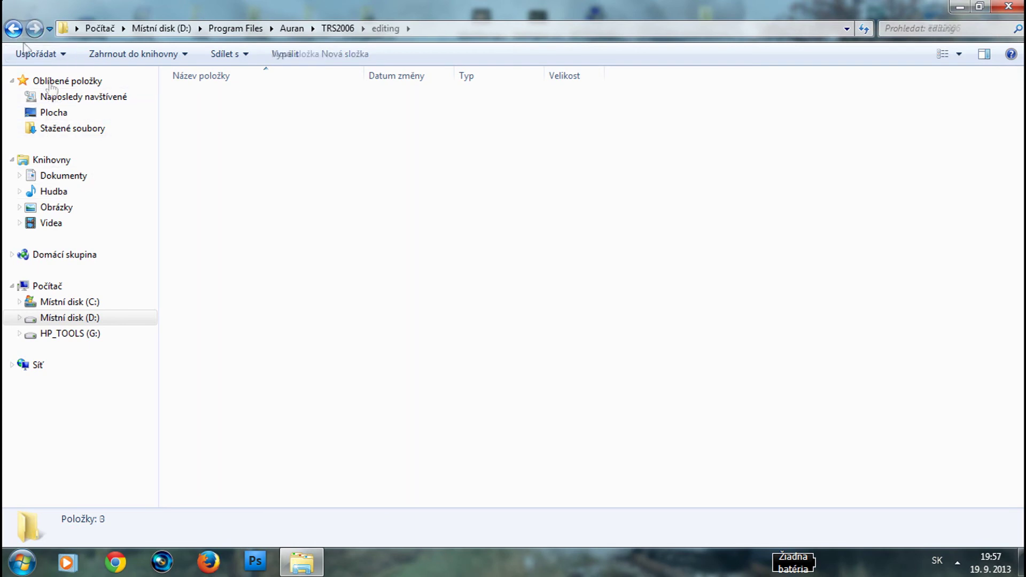
{"action": "left_click", "coordinate": [13, 29]}
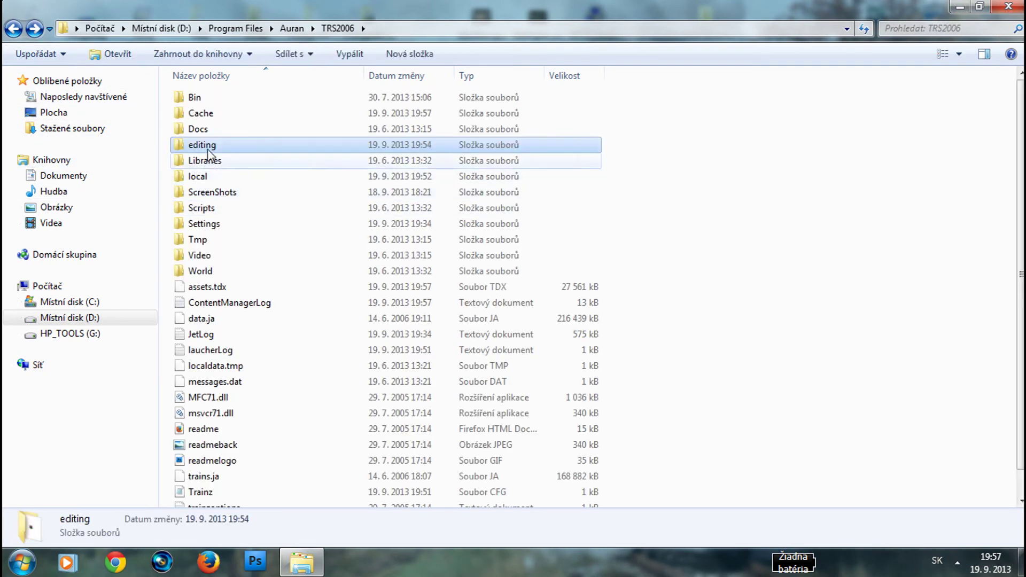
Point out the local folder in TRS2006, try to open it, bring up its available actions and dismiss them.
{"action": "left_click", "coordinate": [201, 176]}
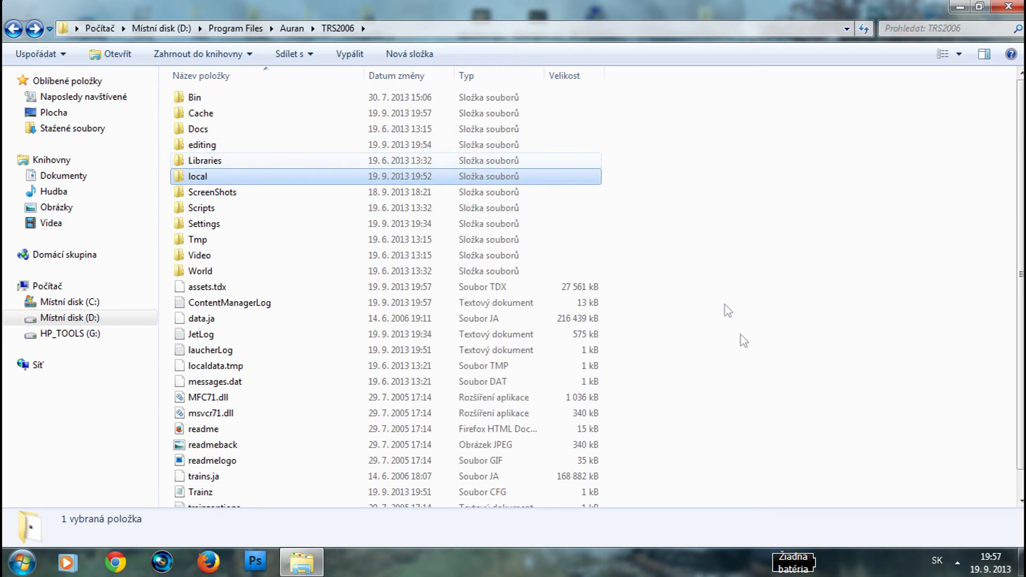
{"action": "left_click", "coordinate": [779, 402]}
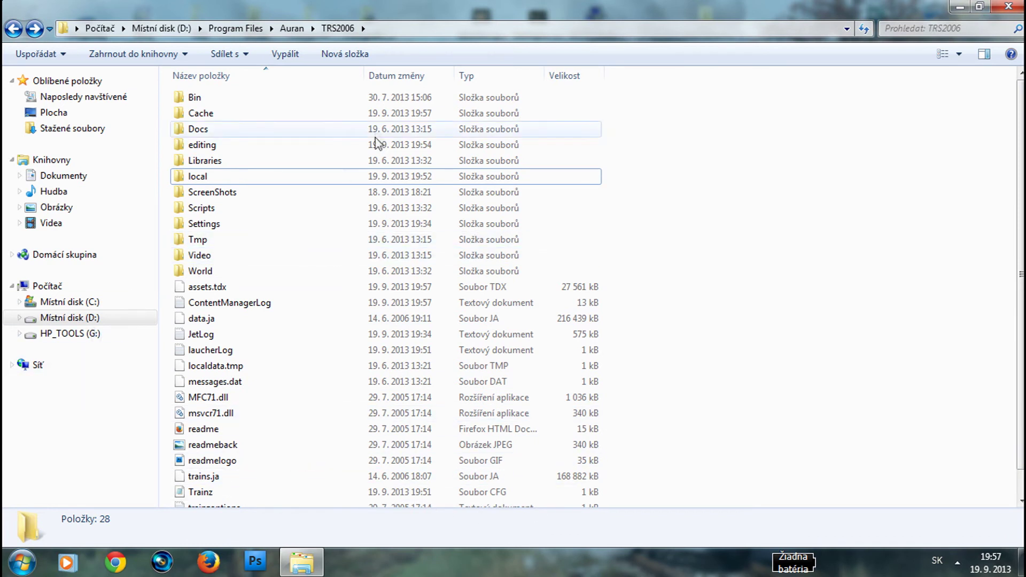
{"action": "left_click", "coordinate": [197, 178]}
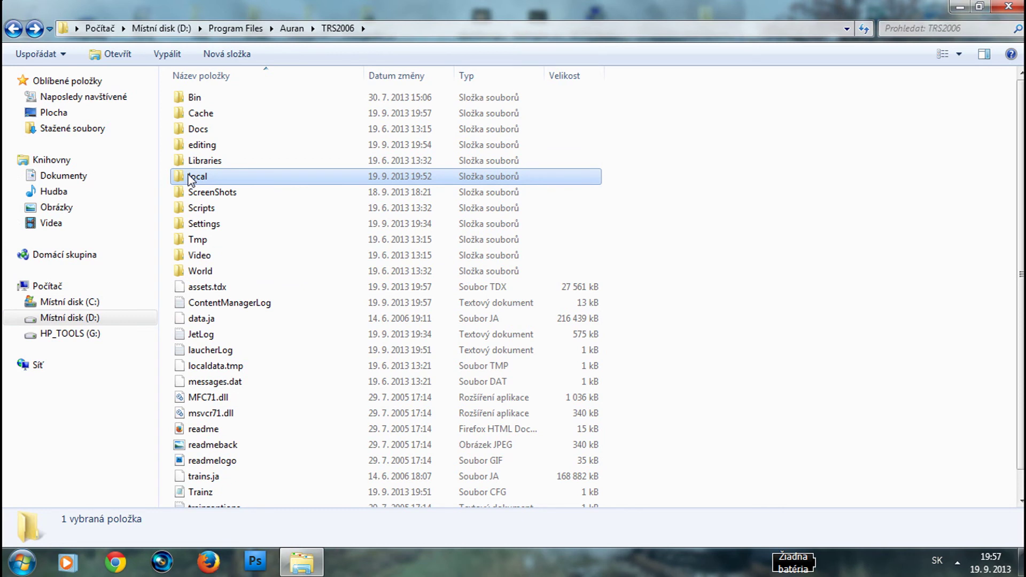
{"action": "double_click", "coordinate": [188, 178]}
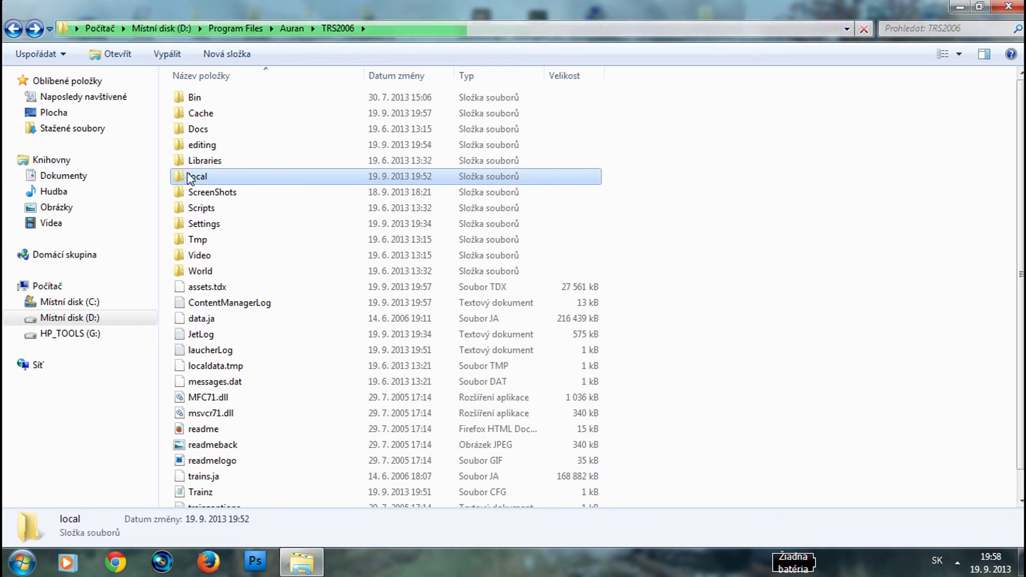
{"action": "left_click_drag", "start_coordinate": [190, 179], "coordinate": [581, 186]}
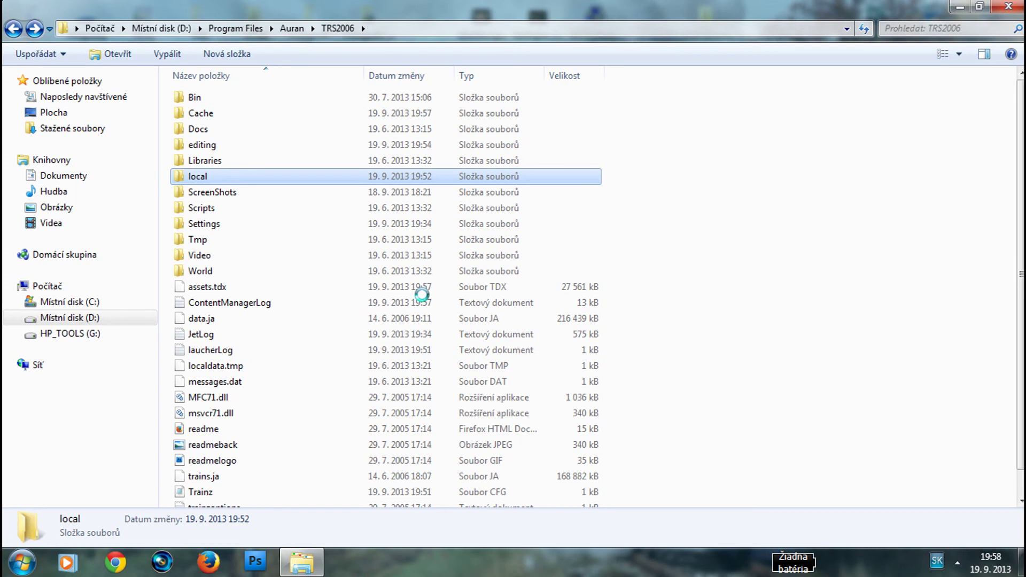
{"action": "key", "text": "shift+F10"}
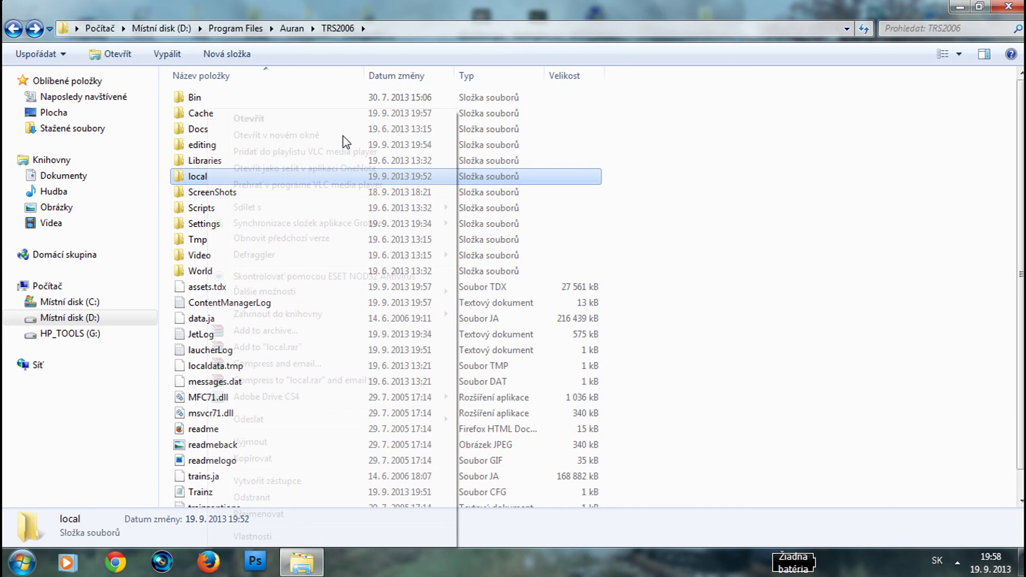
{"action": "left_click", "coordinate": [761, 348]}
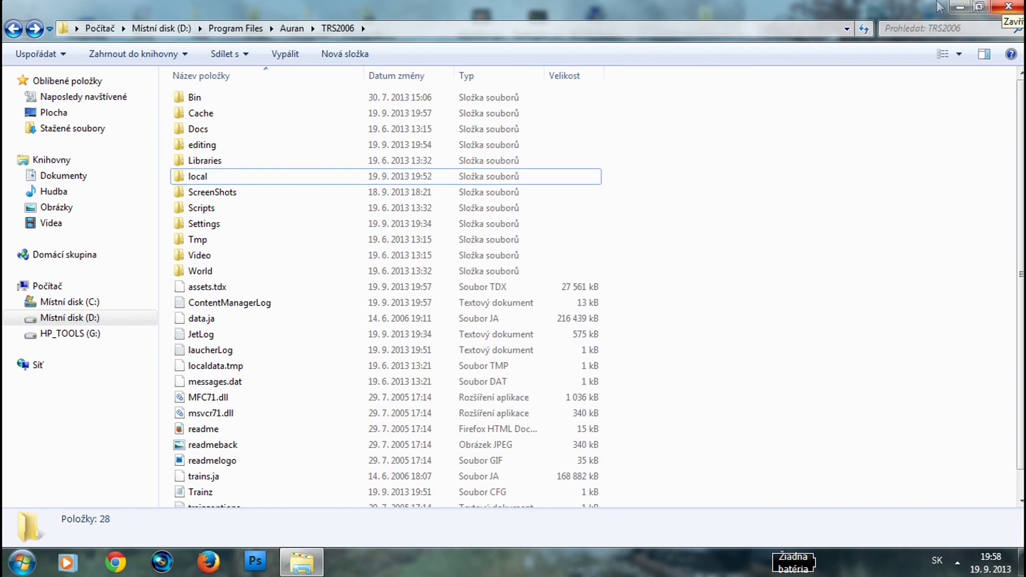
Look inside the ScreenShots folder and return to the TRS2006 folder.
{"action": "double_click", "coordinate": [204, 193]}
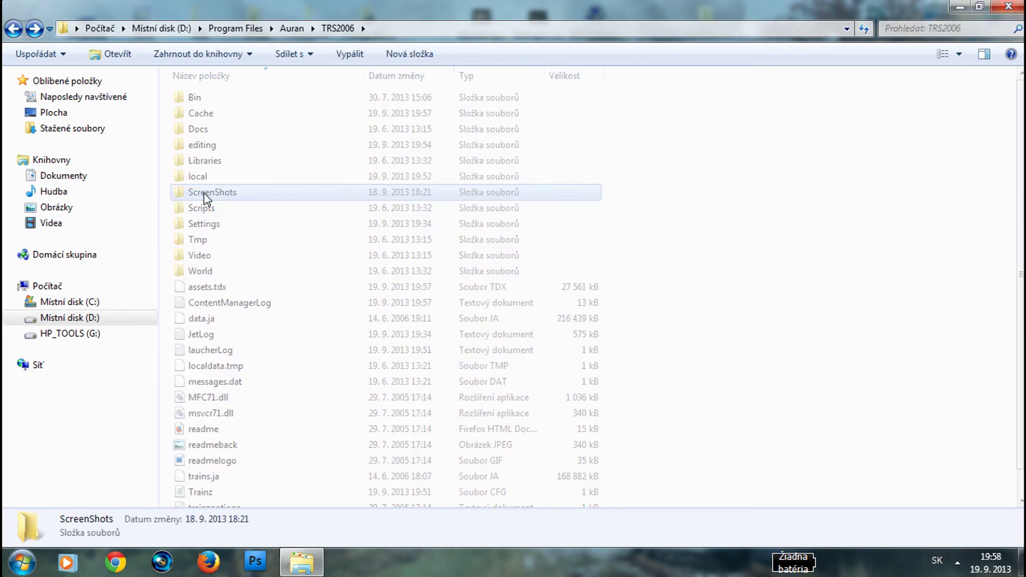
{"action": "key", "text": "BackSpace"}
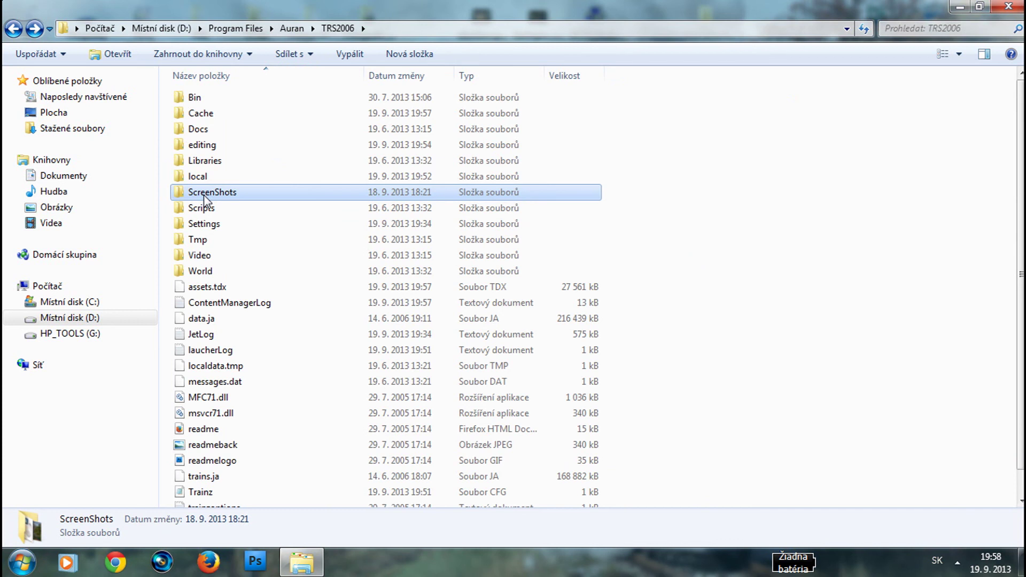
{"action": "mouse_move", "coordinate": [206, 197]}
Open the ContentManagerLog text file in Notepad, look through its entries and close it.
{"action": "scroll", "coordinate": [238, 390], "scroll_direction": "down", "scroll_amount": 1}
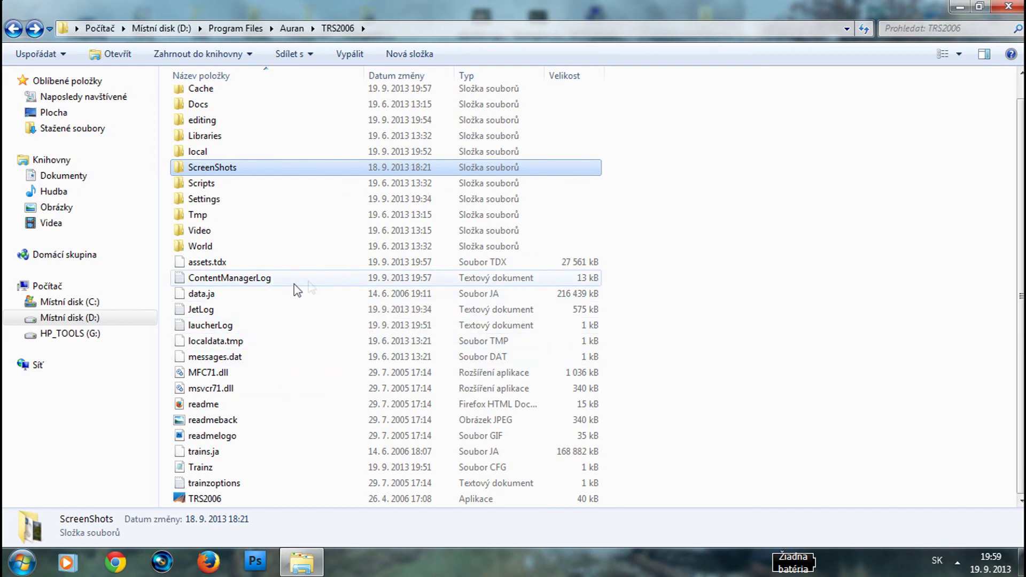
{"action": "double_click", "coordinate": [315, 279]}
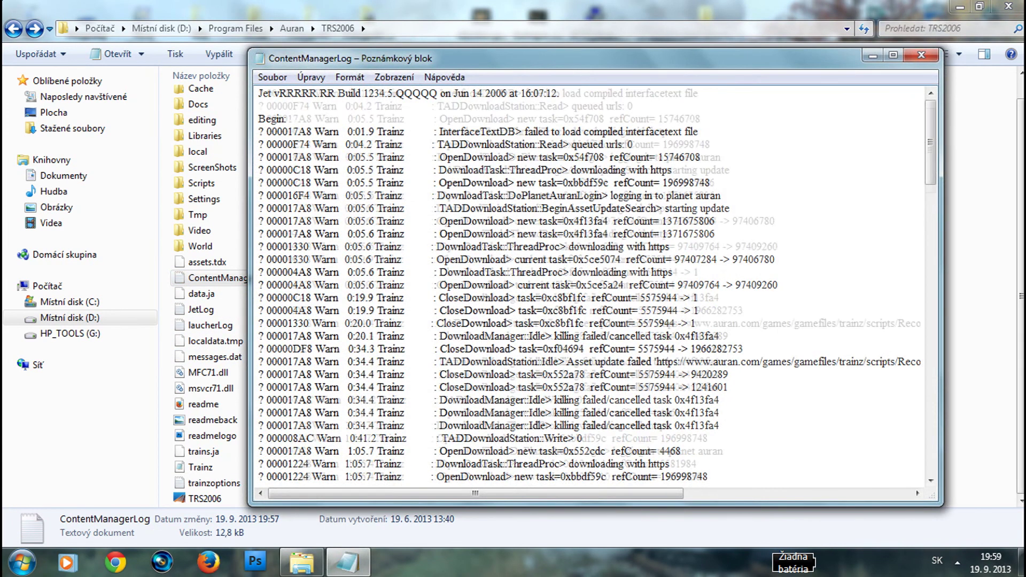
{"action": "scroll", "coordinate": [593, 286], "scroll_direction": "down", "scroll_amount": 20}
{"action": "scroll", "coordinate": [593, 286], "scroll_direction": "down", "scroll_amount": 5}
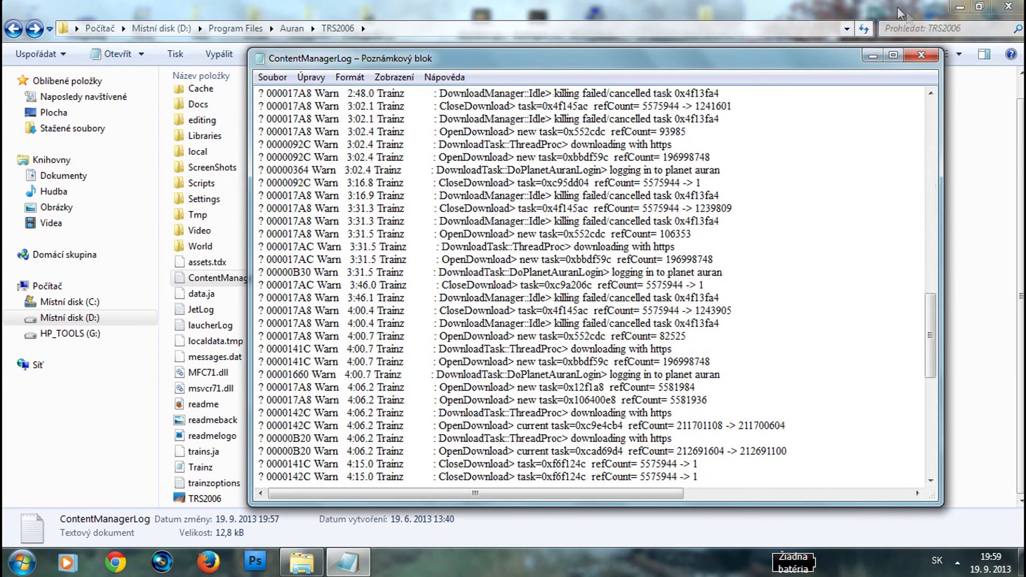
{"action": "left_click", "coordinate": [921, 55]}
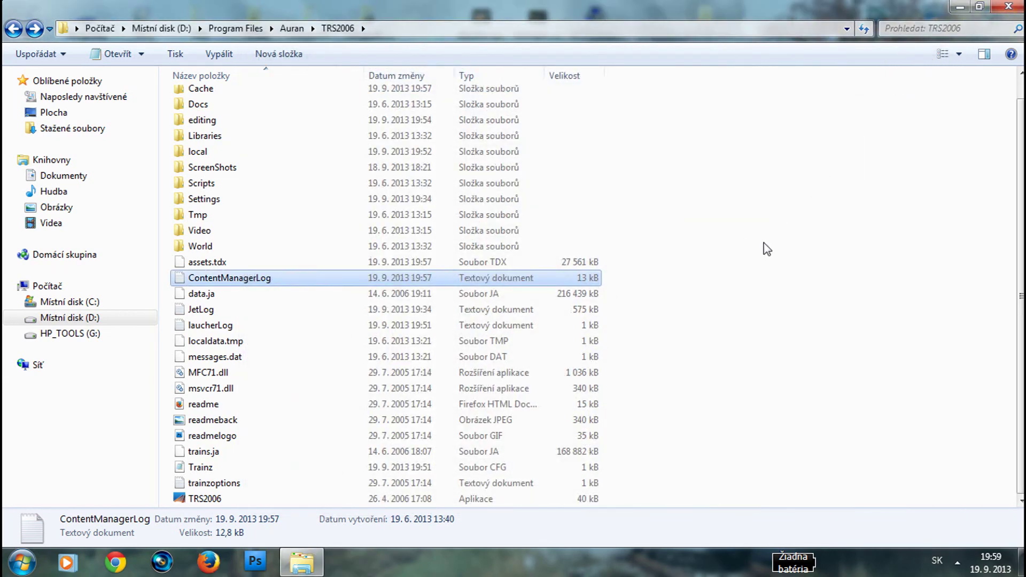